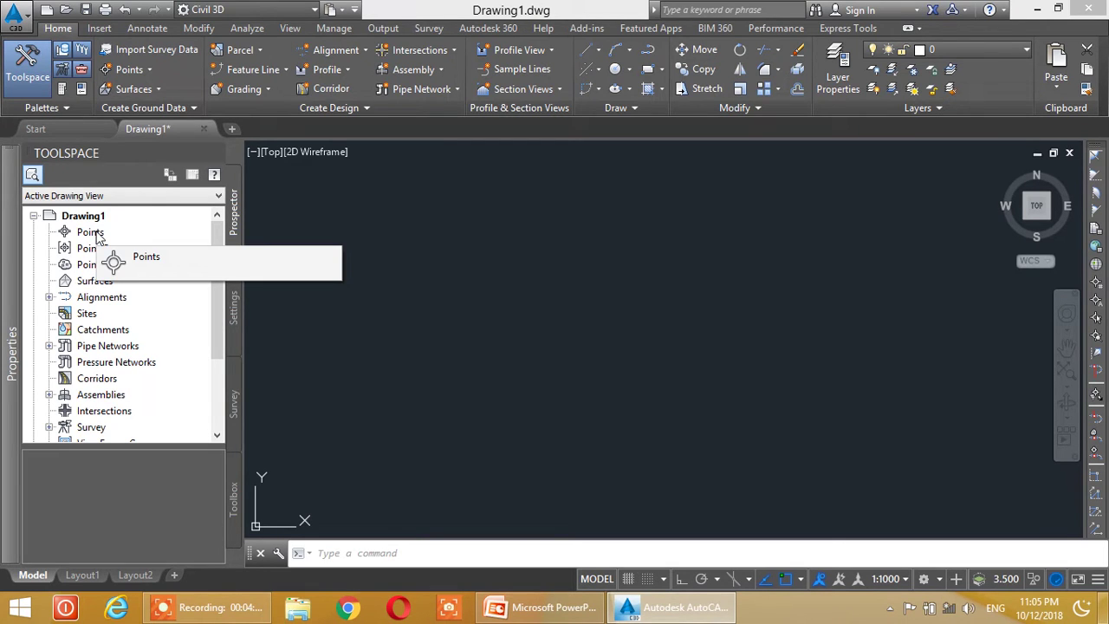
# - Open the point creation tools for the drawing's Points collection and start Import Points
pyautogui.click(102, 234)
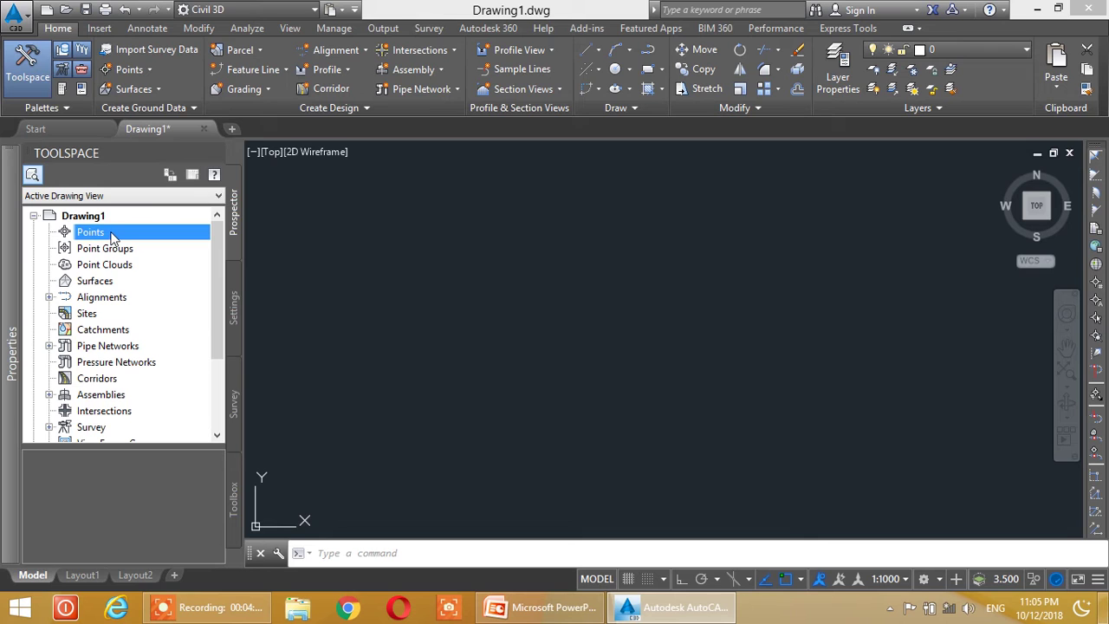
pyautogui.rightClick(113, 236)
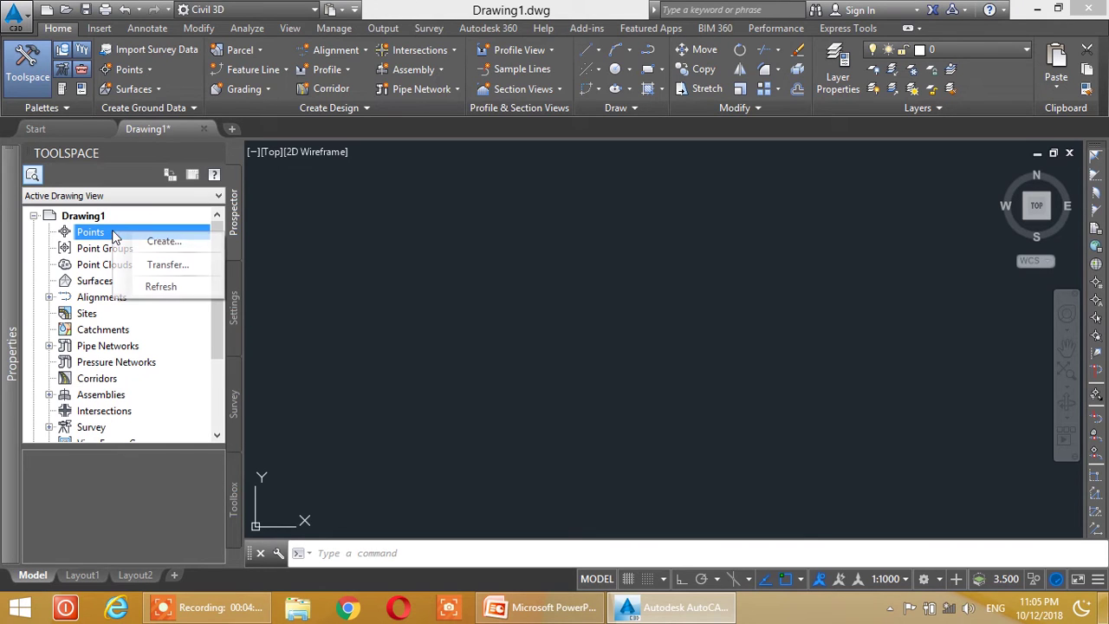
pyautogui.click(154, 245)
pyautogui.moveTo(475, 79); pyautogui.dragTo(442, 166)
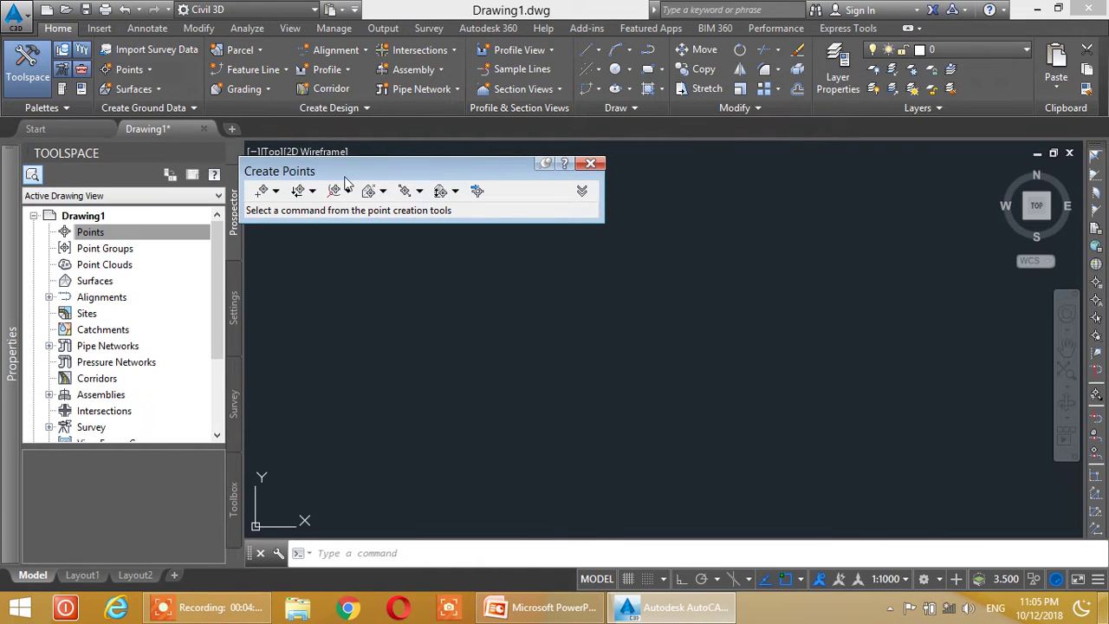
pyautogui.moveTo(357, 165); pyautogui.dragTo(410, 127)
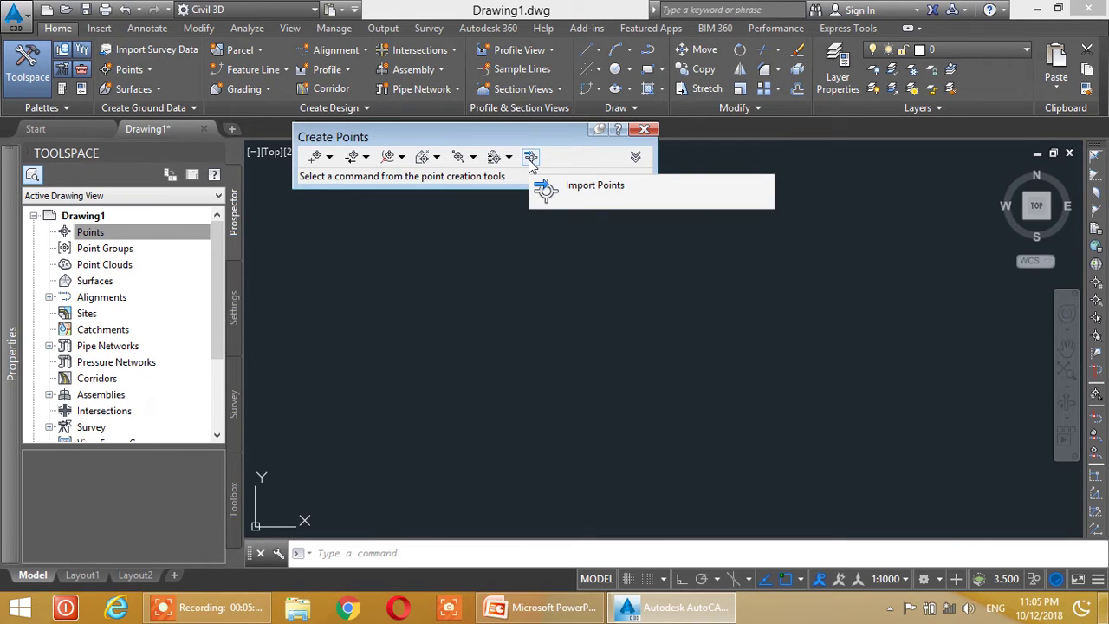
pyautogui.click(530, 161)
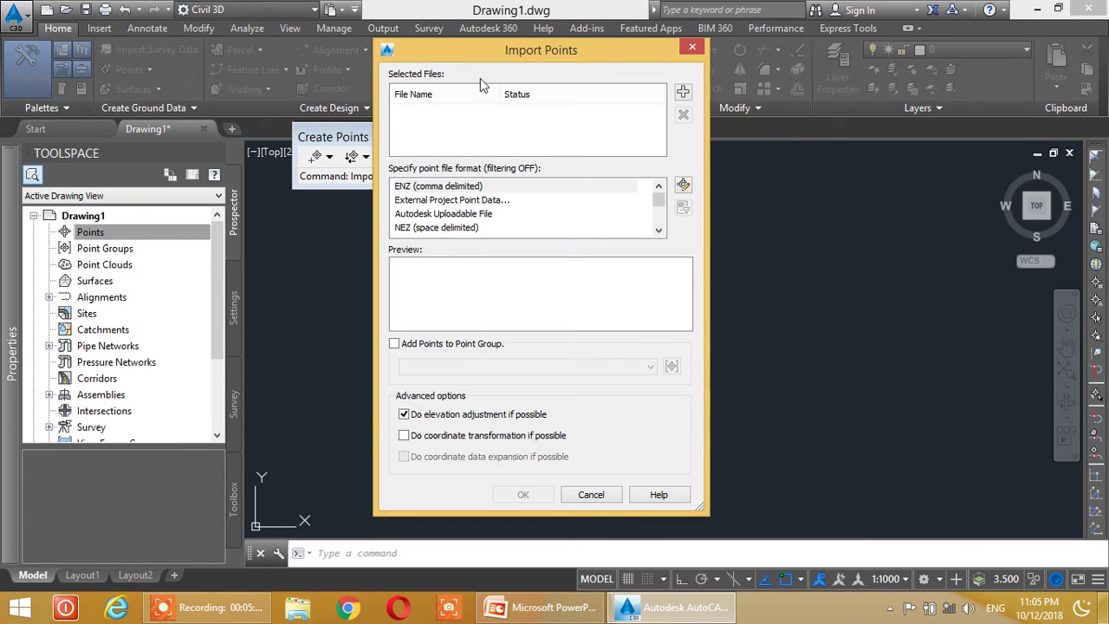
pyautogui.moveTo(521, 51); pyautogui.dragTo(446, 56)
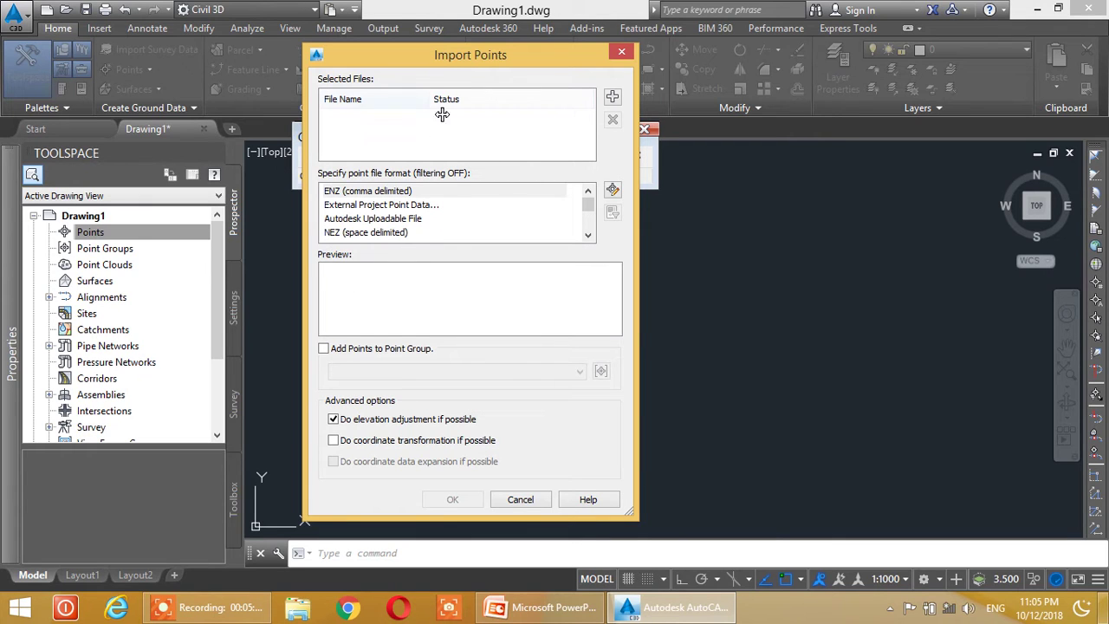
# - Add Ground Points.csv from the Desktop as the source file for the point import
pyautogui.click(613, 98)
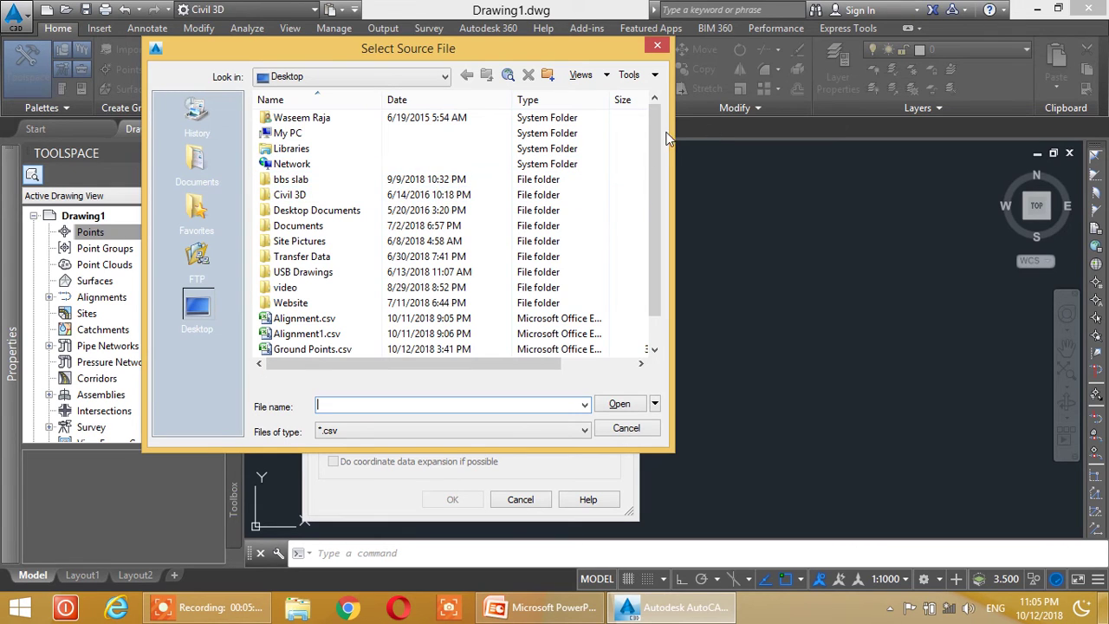
pyautogui.scroll(-1, 658, 122)
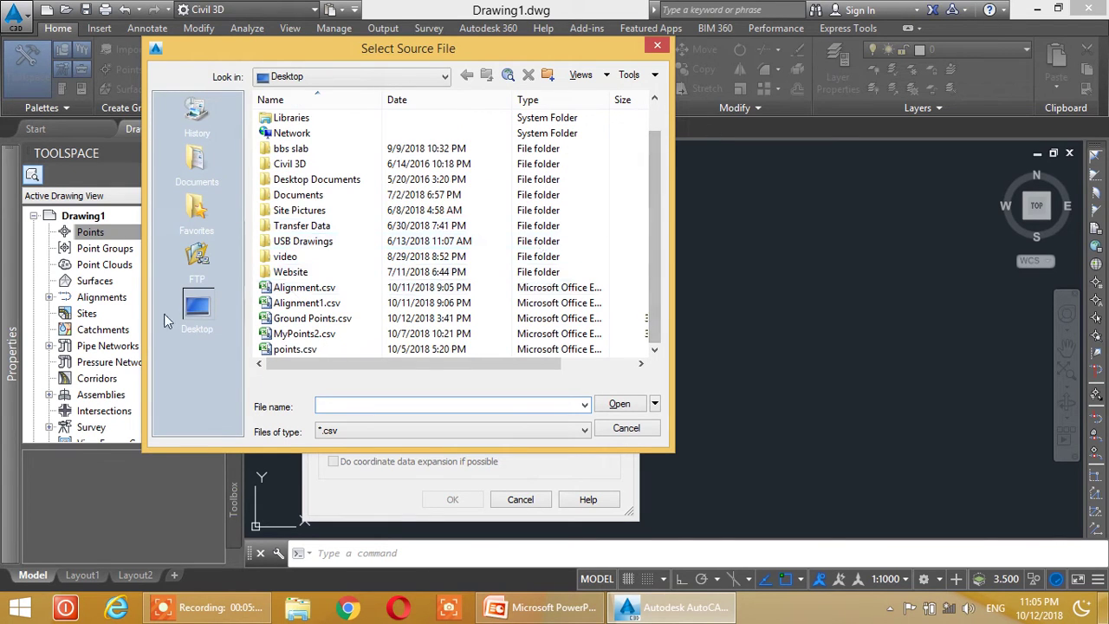
pyautogui.click(309, 325)
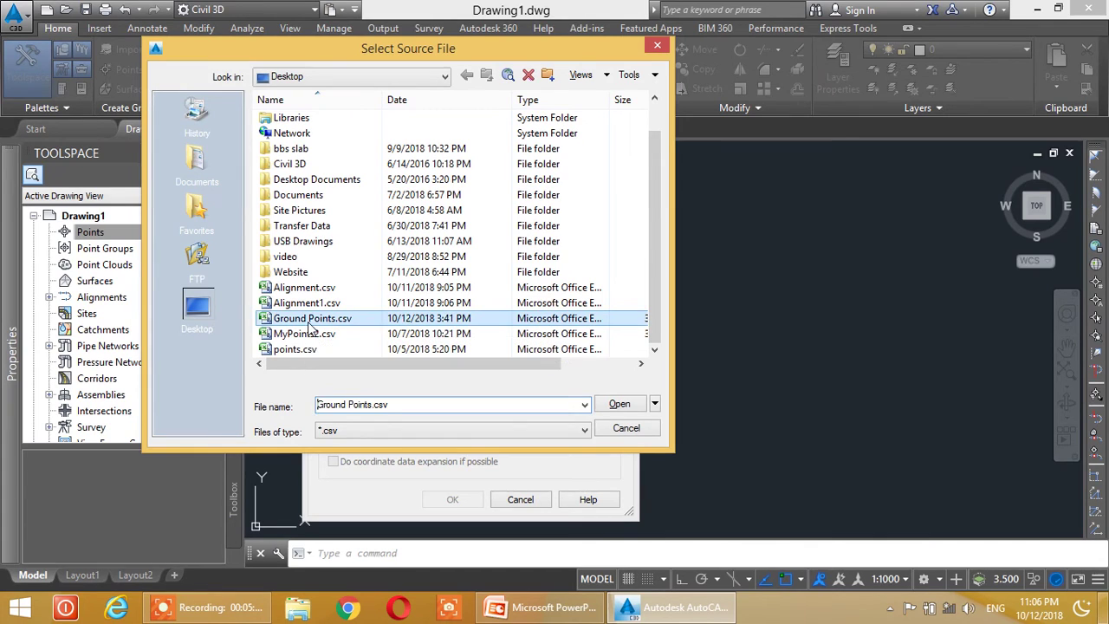
pyautogui.click(619, 404)
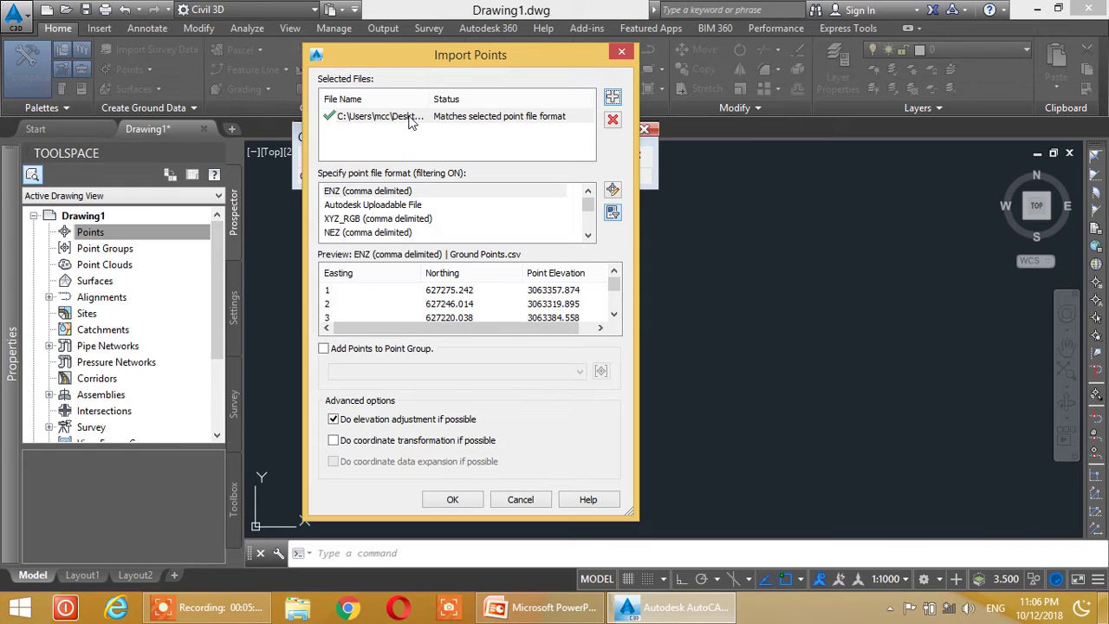
pyautogui.click(409, 119)
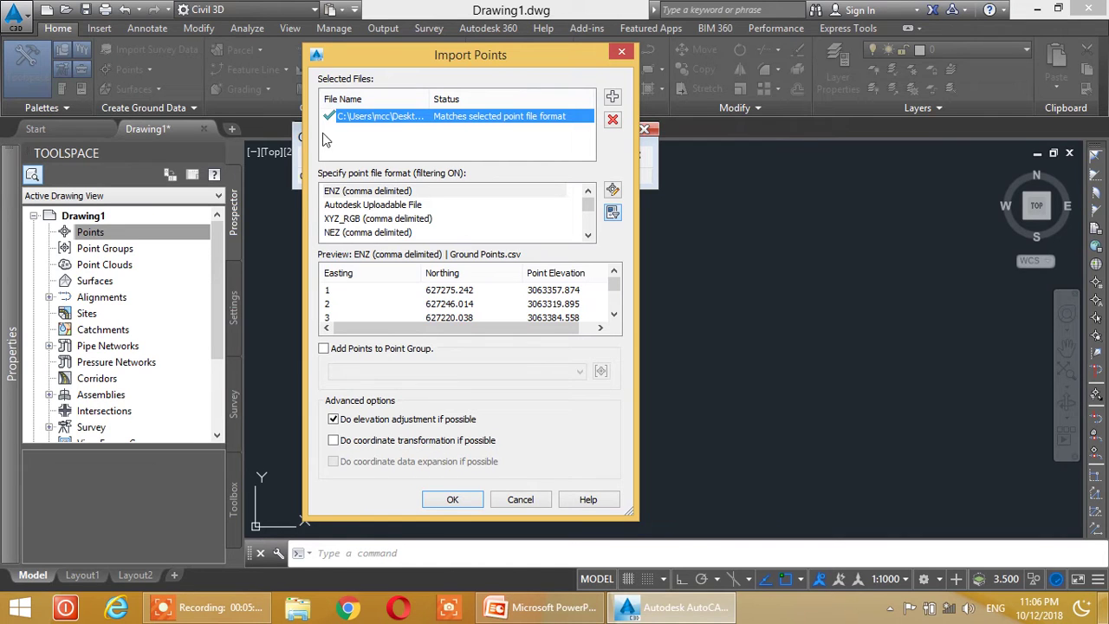
# - Import the points using the PENZD (comma delimited) file format and close the point creation tools
pyautogui.click(369, 206)
pyautogui.scroll(-1, 369, 227)
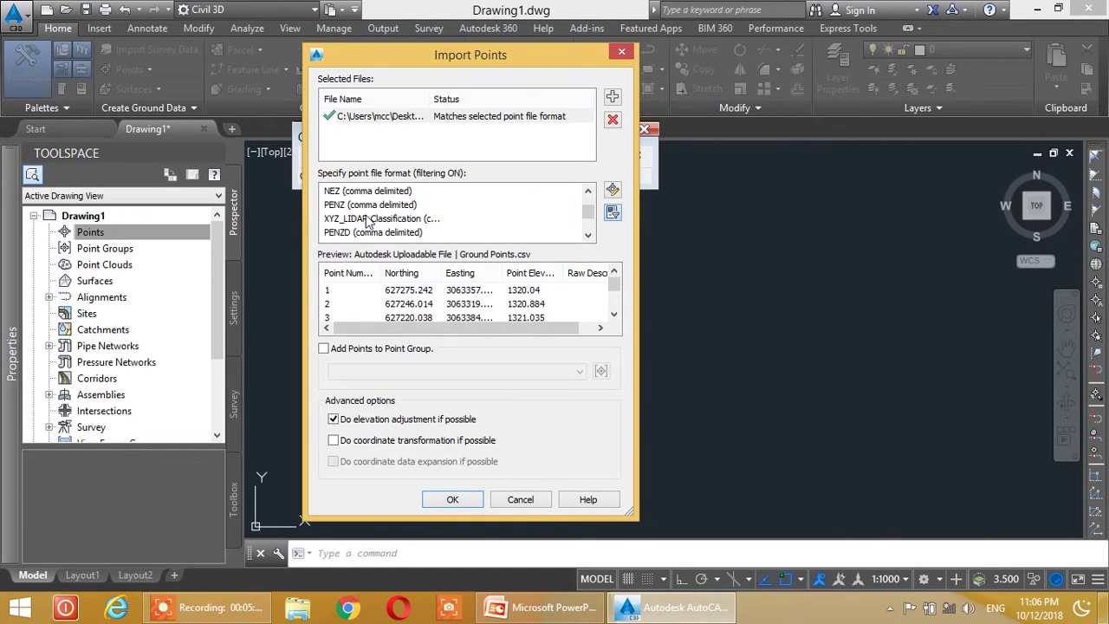
pyautogui.click(352, 206)
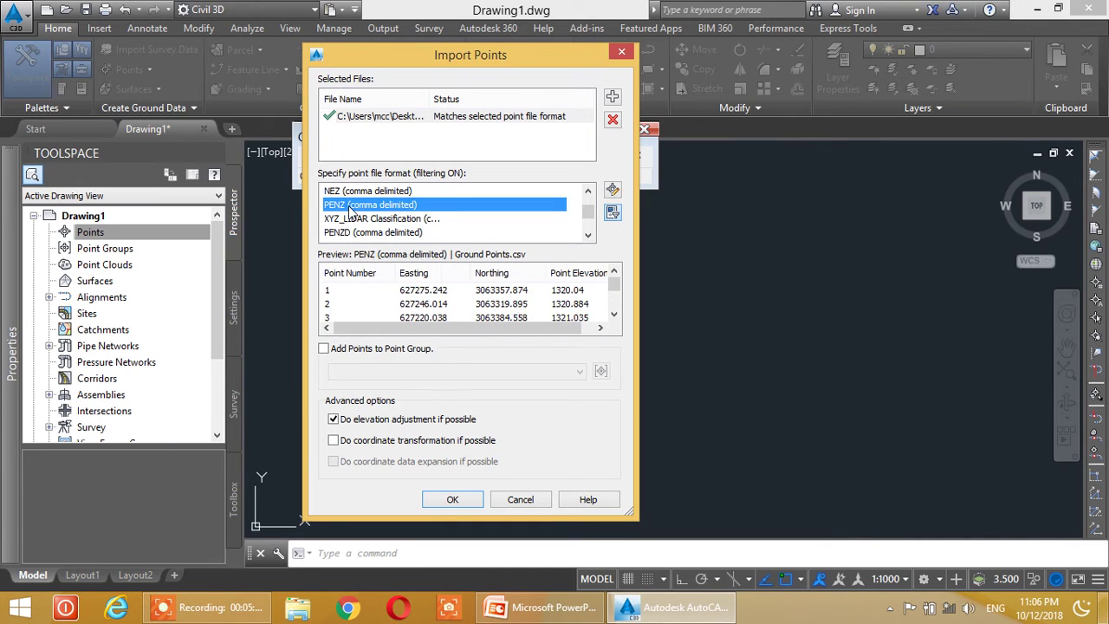
pyautogui.scroll(-1, 354, 221)
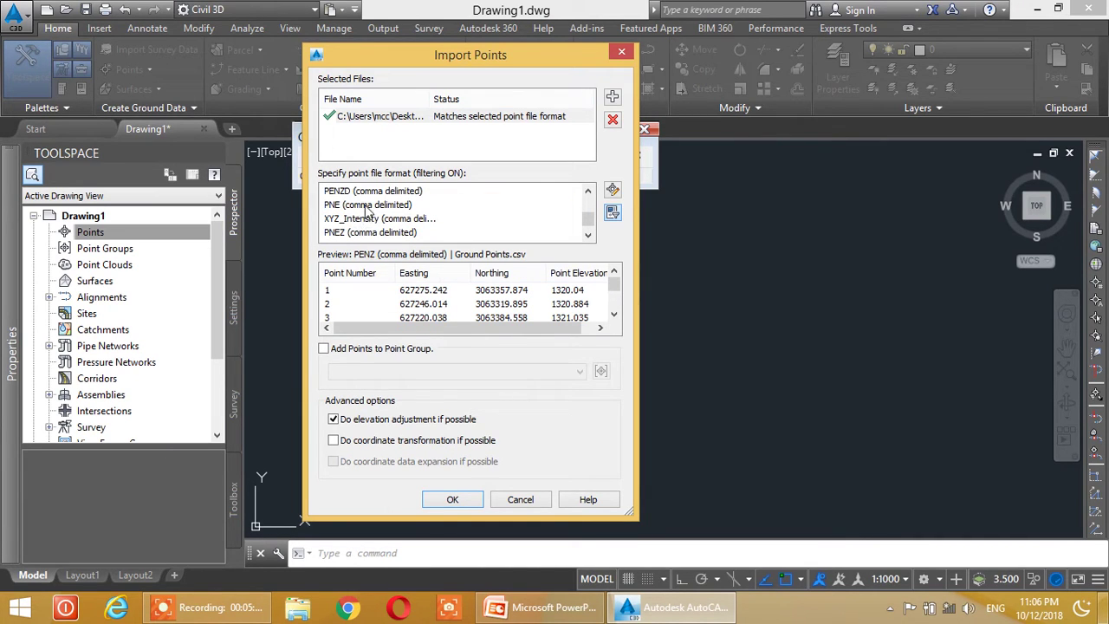
pyautogui.click(374, 192)
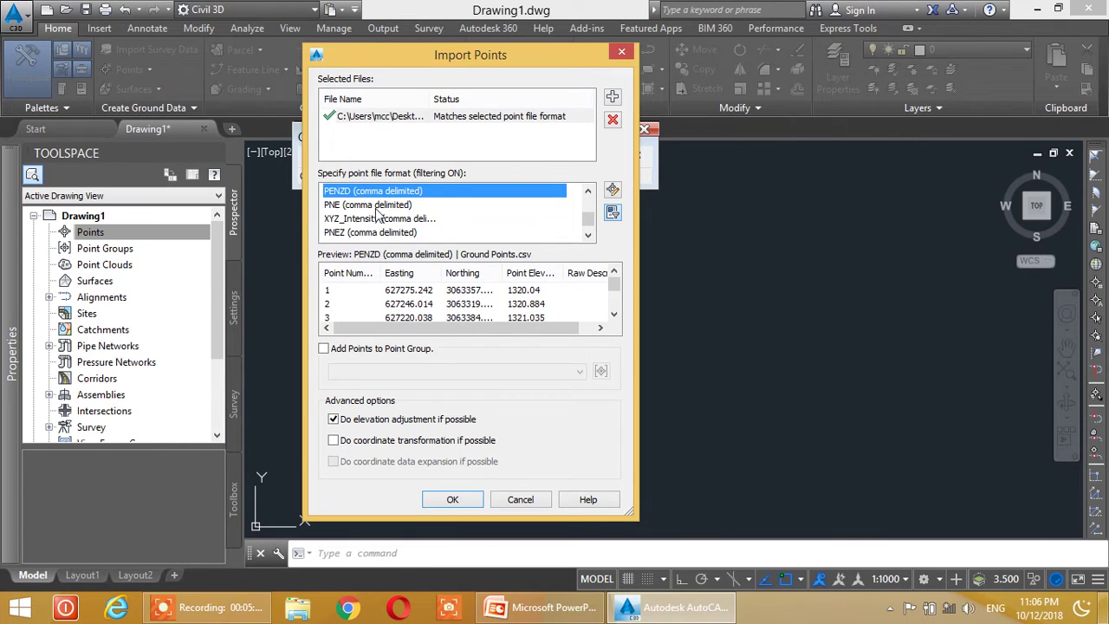
pyautogui.scroll(2, 381, 216)
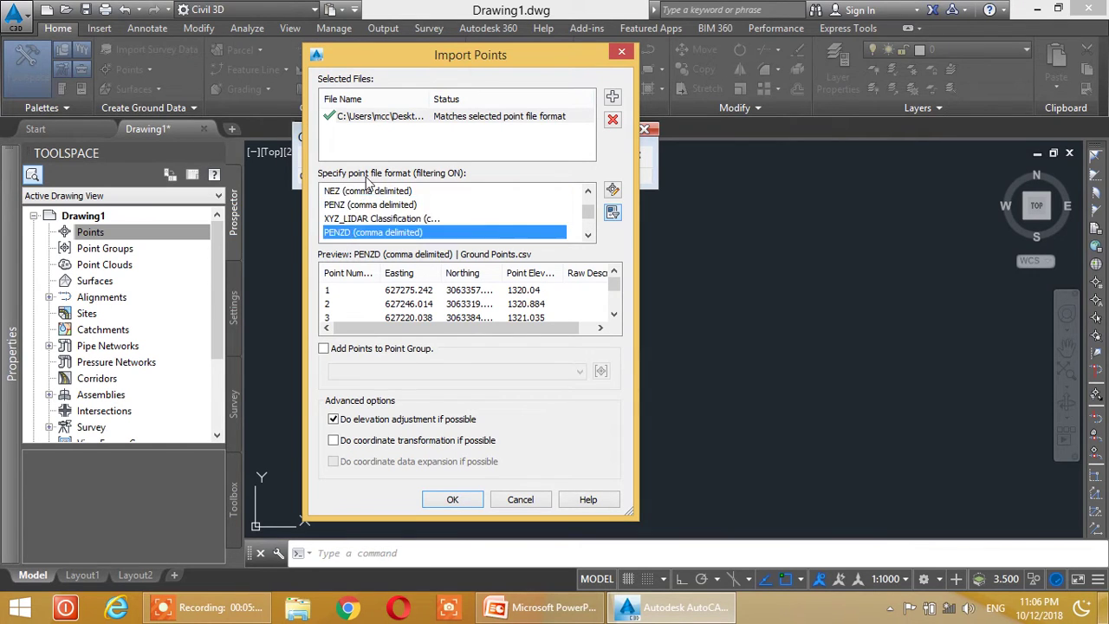
pyautogui.scroll(-1, 397, 224)
pyautogui.scroll(-1, 391, 223)
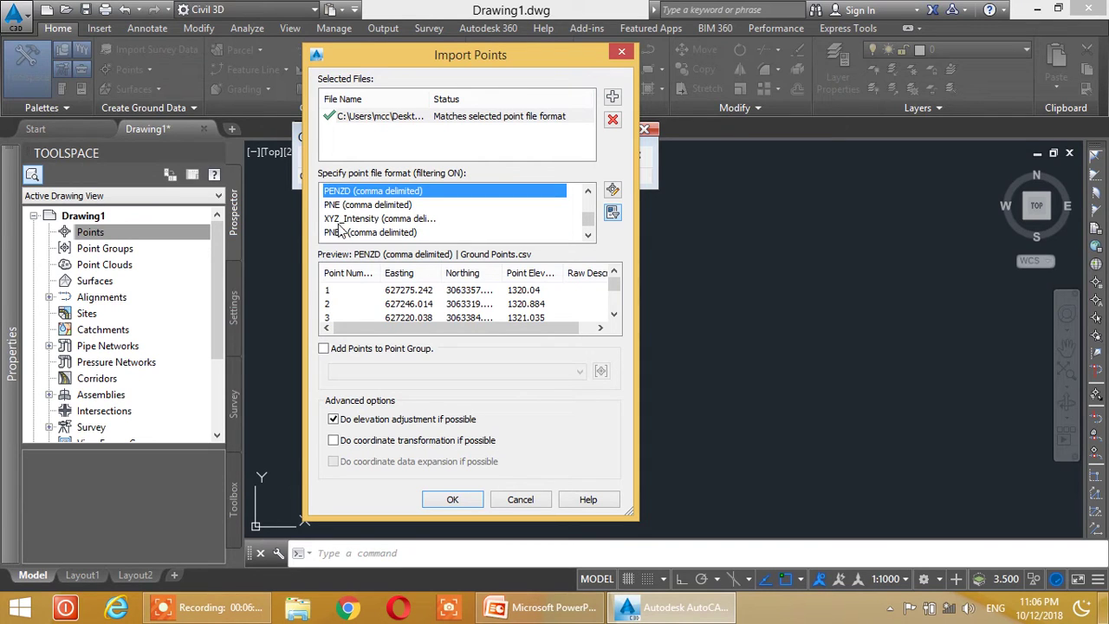
pyautogui.scroll(3, 346, 223)
pyautogui.scroll(-3, 375, 236)
pyautogui.moveTo(438, 328); pyautogui.dragTo(468, 340)
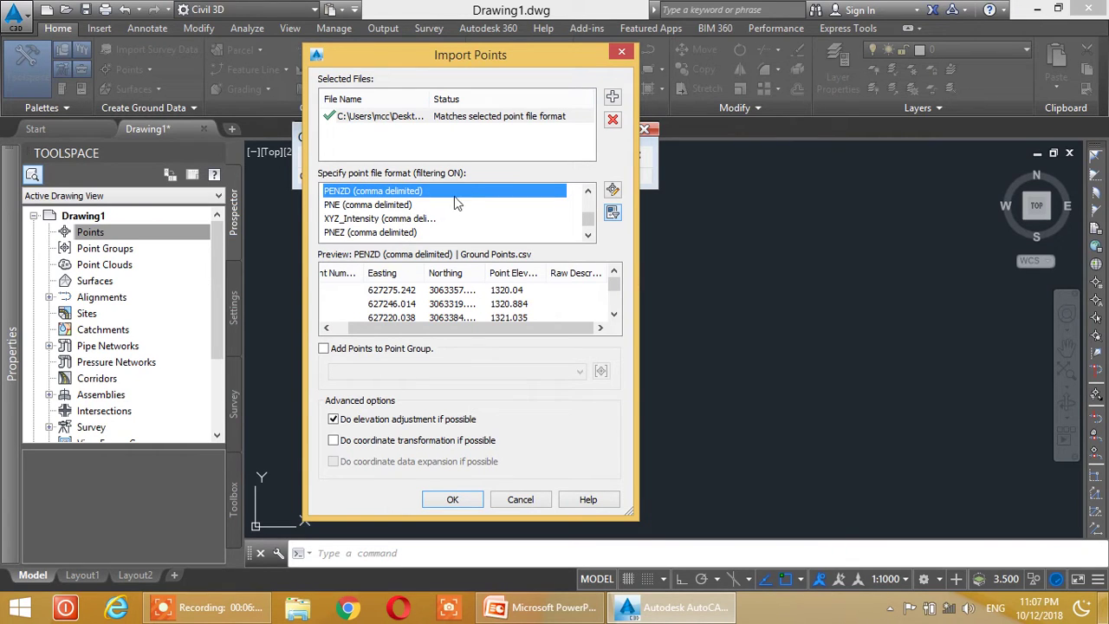
pyautogui.click(464, 500)
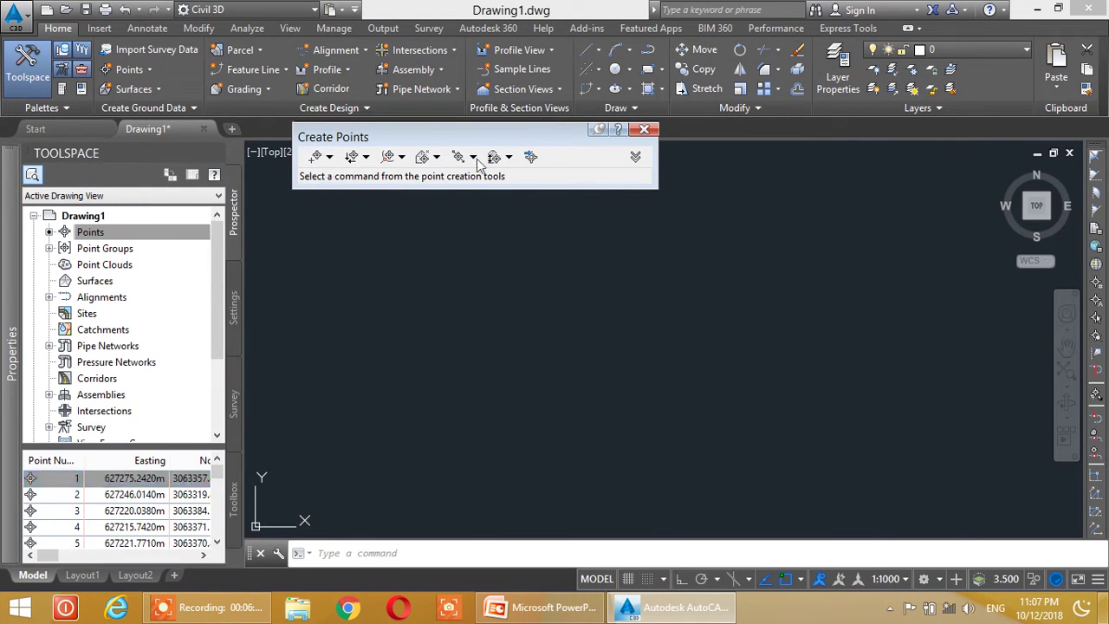
pyautogui.click(644, 131)
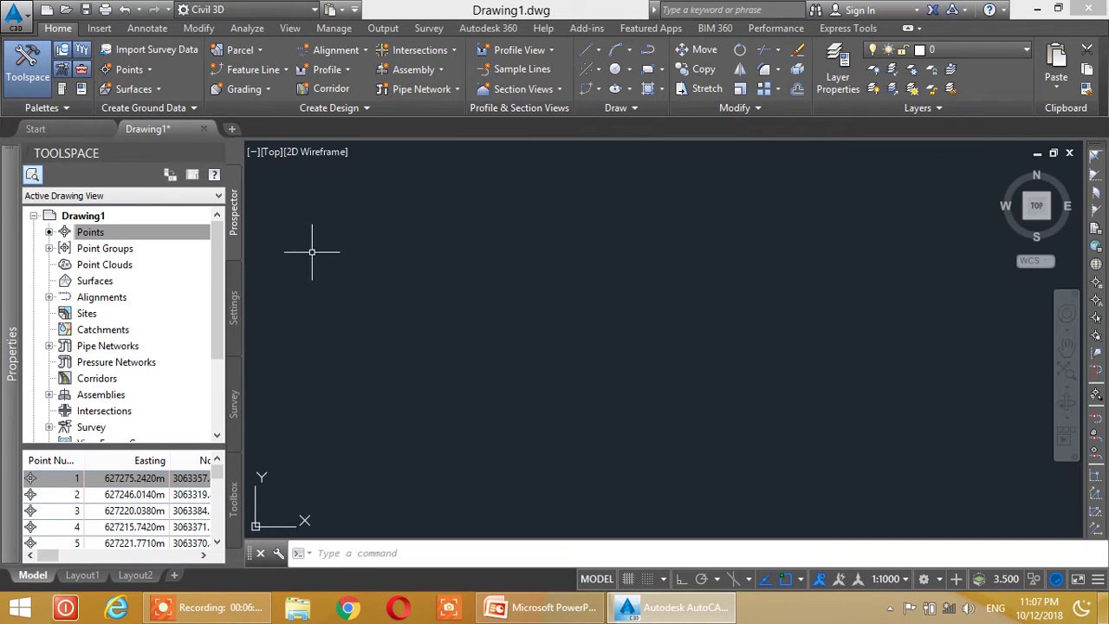
# - Expand the point groups and review the points listed in the _All Points group
pyautogui.click(101, 249)
pyautogui.click(49, 248)
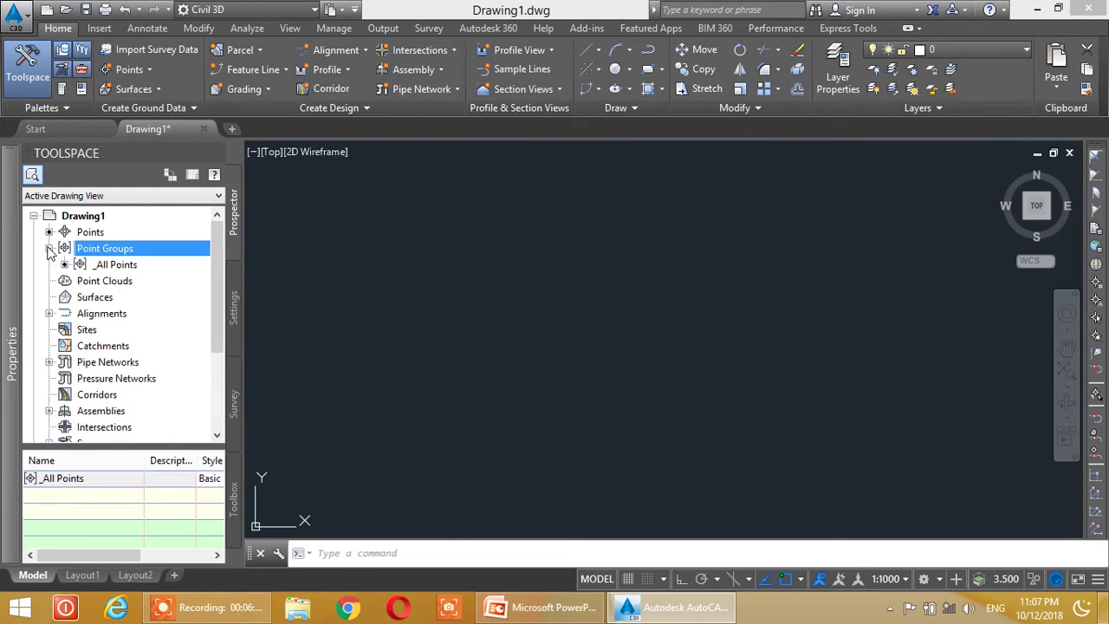
pyautogui.click(130, 265)
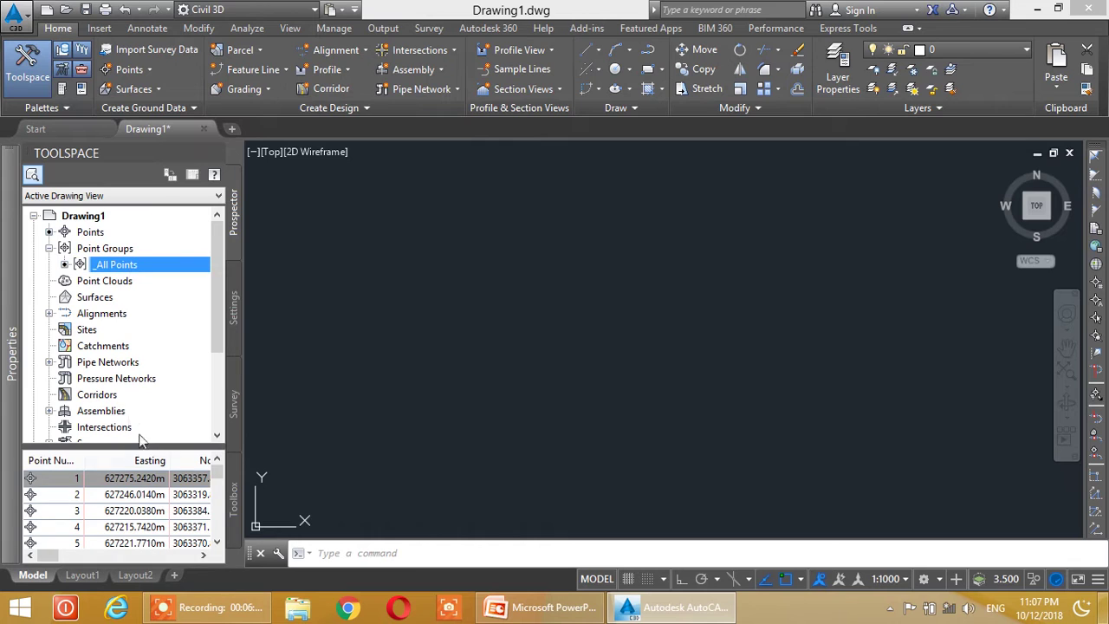
pyautogui.moveTo(217, 475)
pyautogui.mouseDown()
pyautogui.moveTo(215, 538)
pyautogui.moveTo(216, 472)
pyautogui.mouseUp()
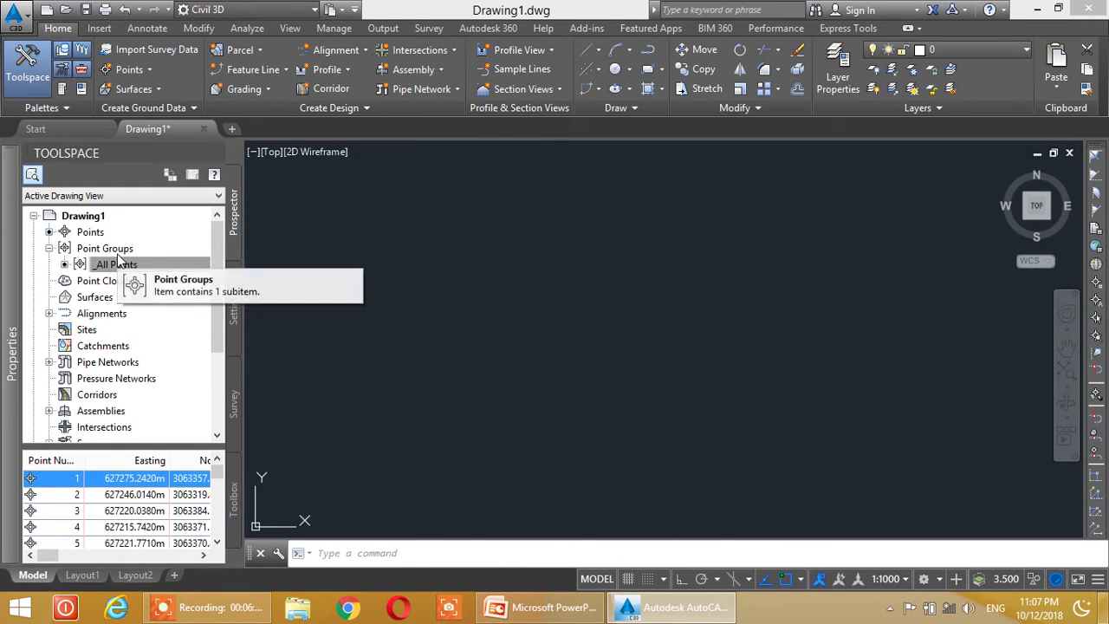
# - Start creating a new TIN surface and name it Ground Points
pyautogui.click(94, 298)
pyautogui.rightClick(120, 300)
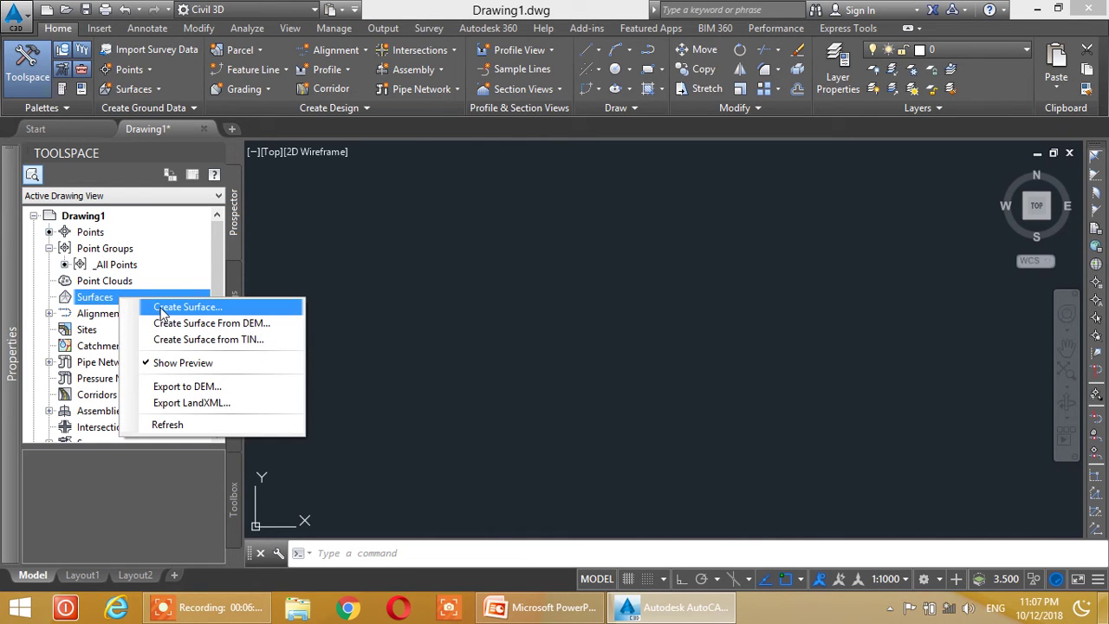
pyautogui.click(161, 308)
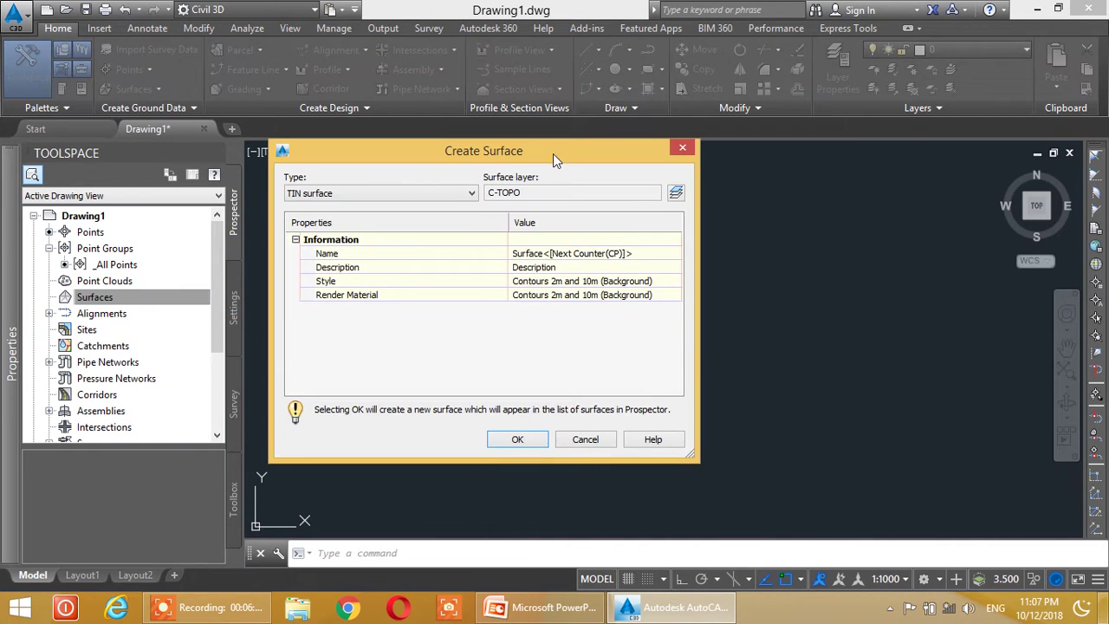
pyautogui.moveTo(553, 153); pyautogui.dragTo(572, 127)
pyautogui.click(617, 230)
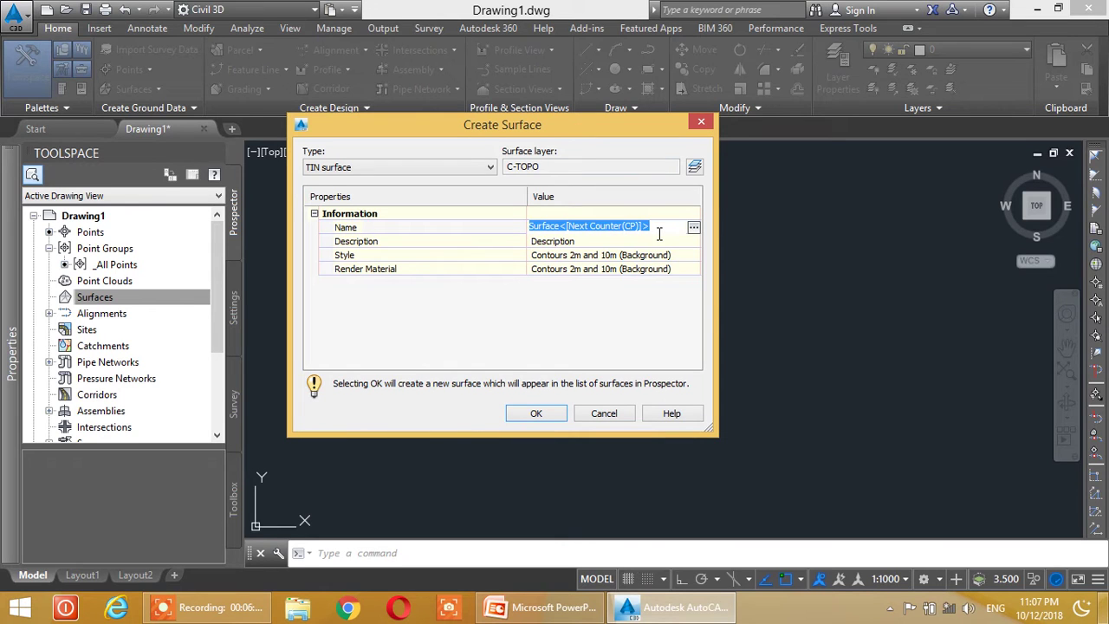
pyautogui.click(664, 233)
pyautogui.doubleClick(665, 233)
pyautogui.write('Ground Points')
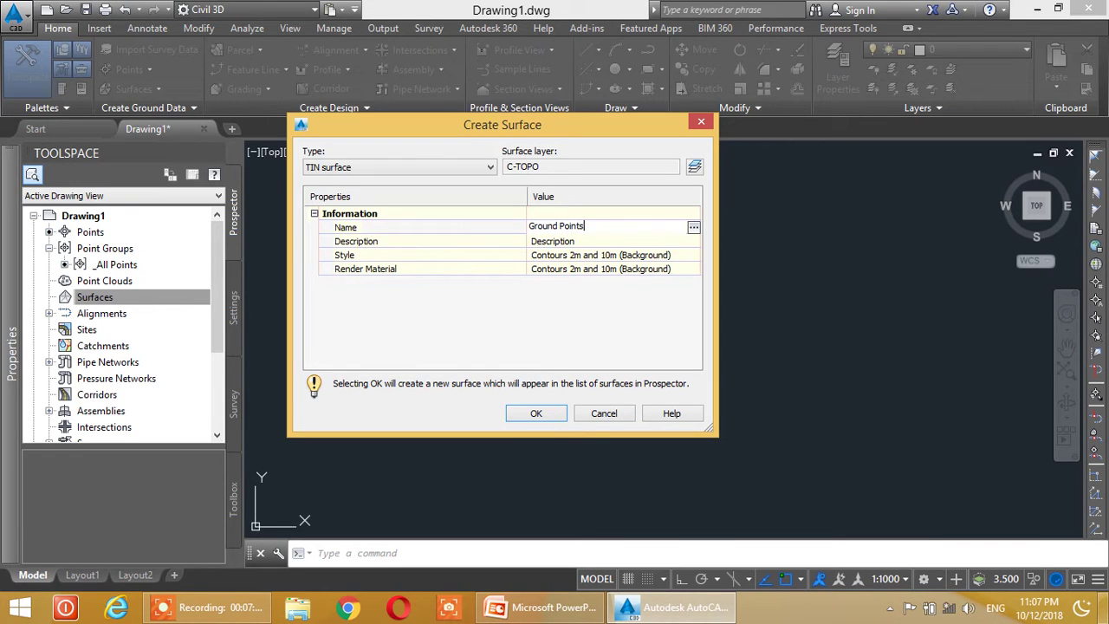
pyautogui.press('Return')
# - Set the new surface's style to Contours 1m and 5m (Design)
pyautogui.click(592, 244)
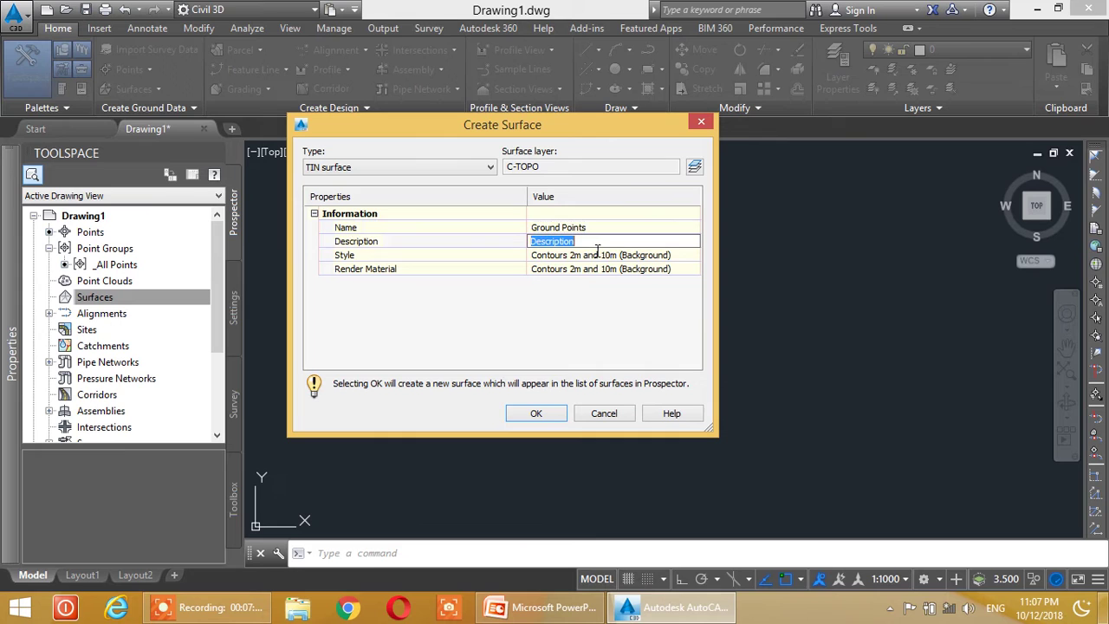
pyautogui.click(589, 257)
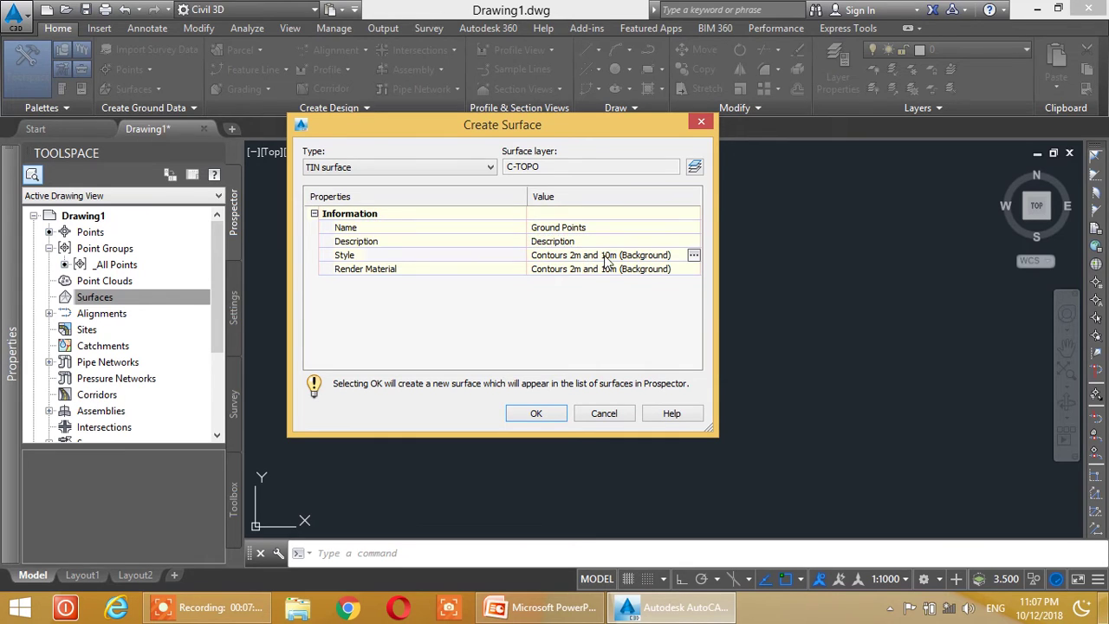
pyautogui.click(693, 255)
pyautogui.click(416, 184)
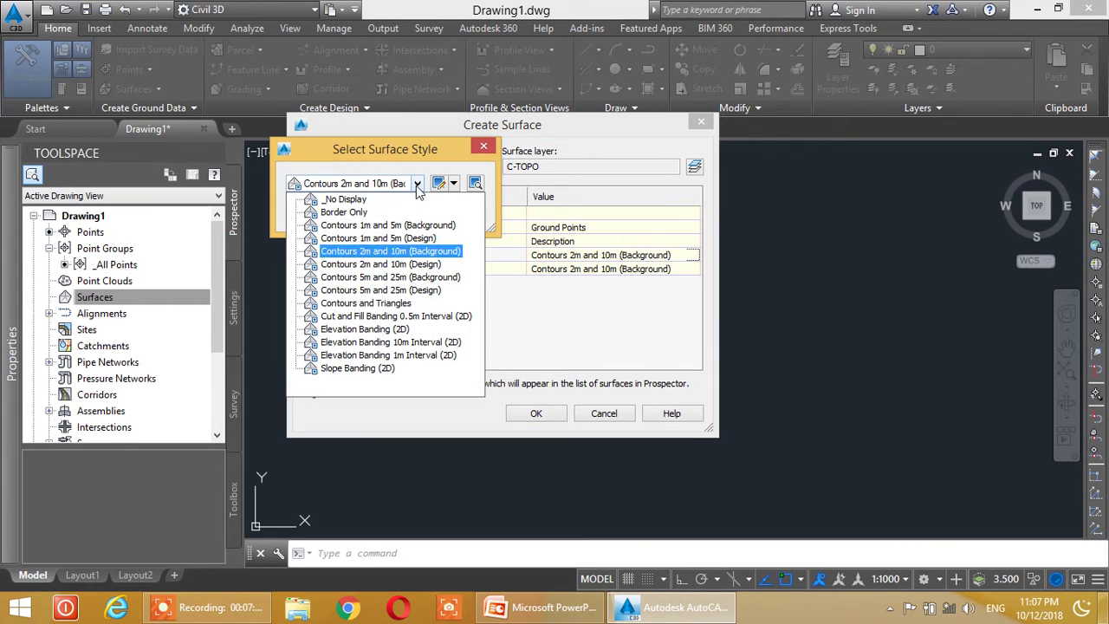
pyautogui.click(385, 239)
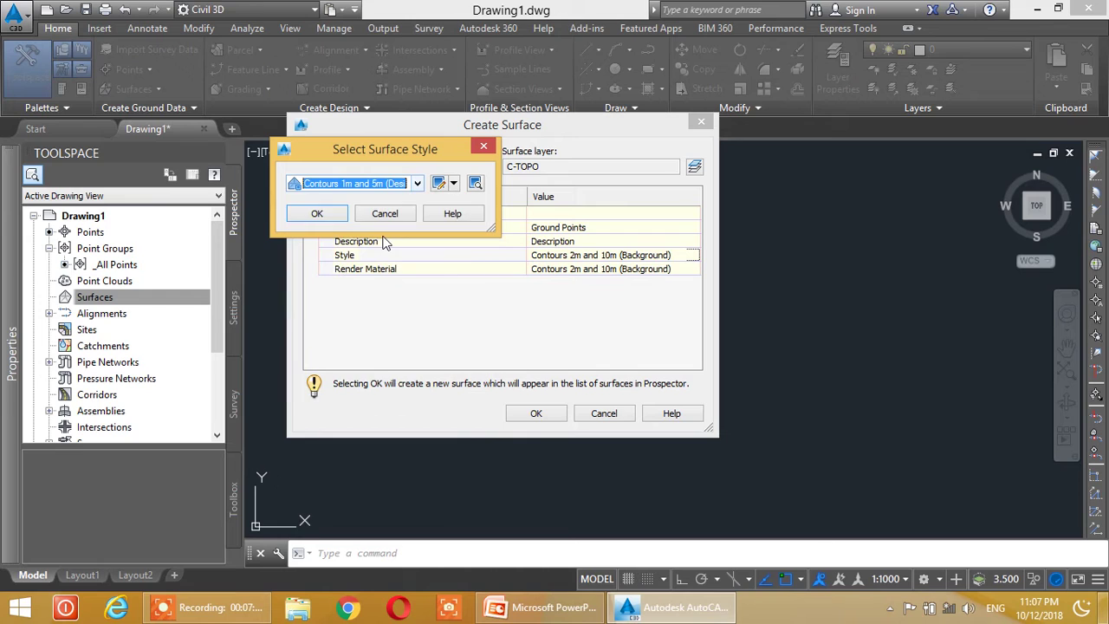
pyautogui.click(335, 219)
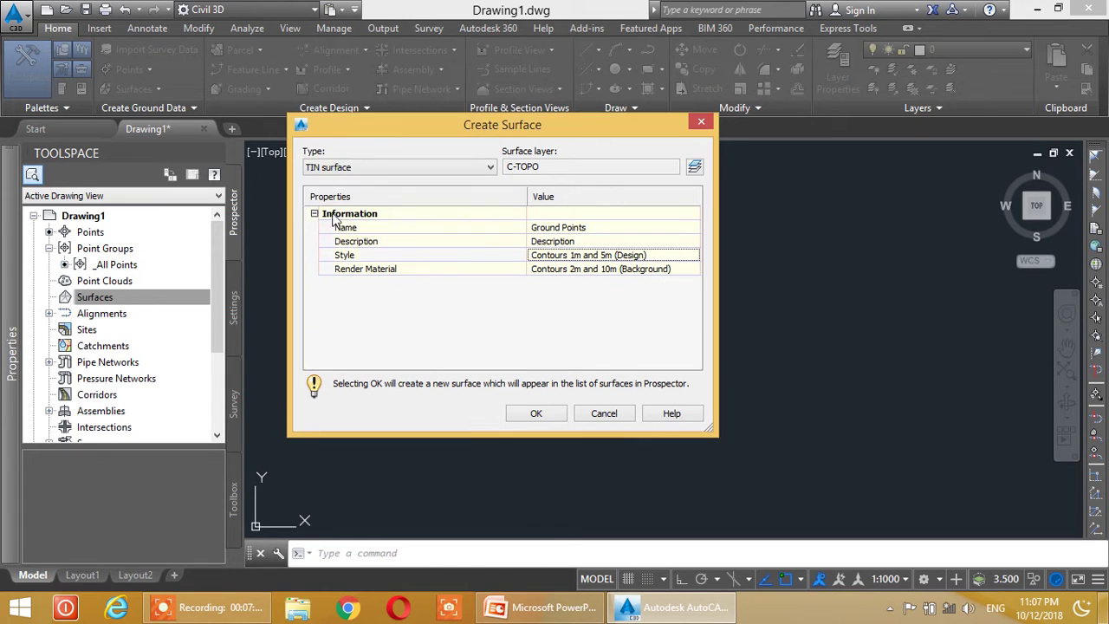
# - Set the new surface's render material to Sitework.Planting.Soil
pyautogui.click(635, 270)
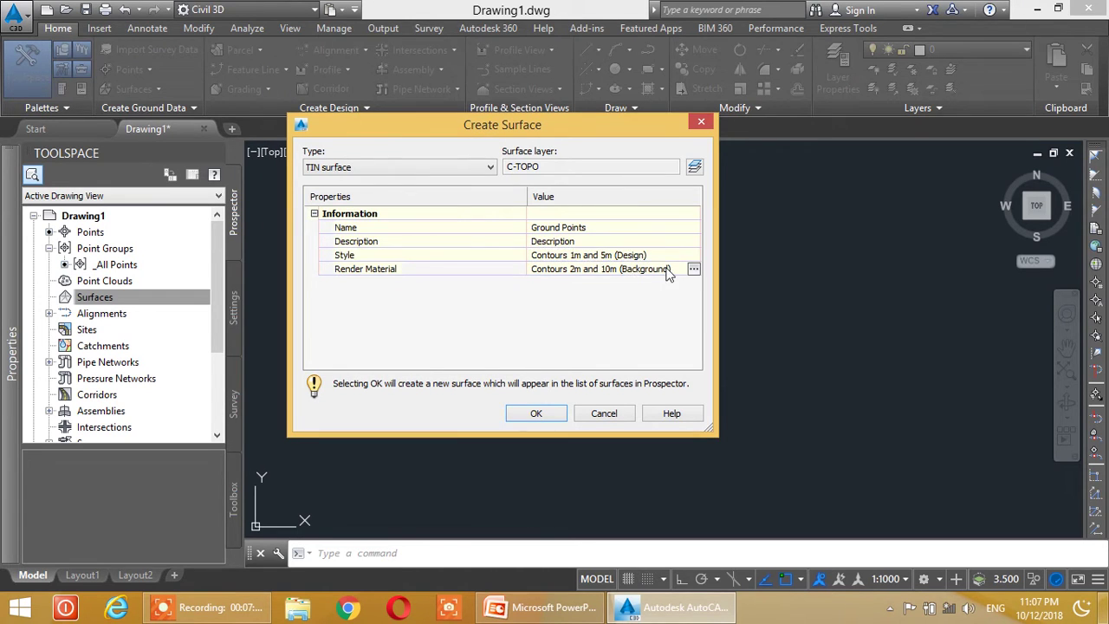
pyautogui.click(696, 270)
pyautogui.click(400, 184)
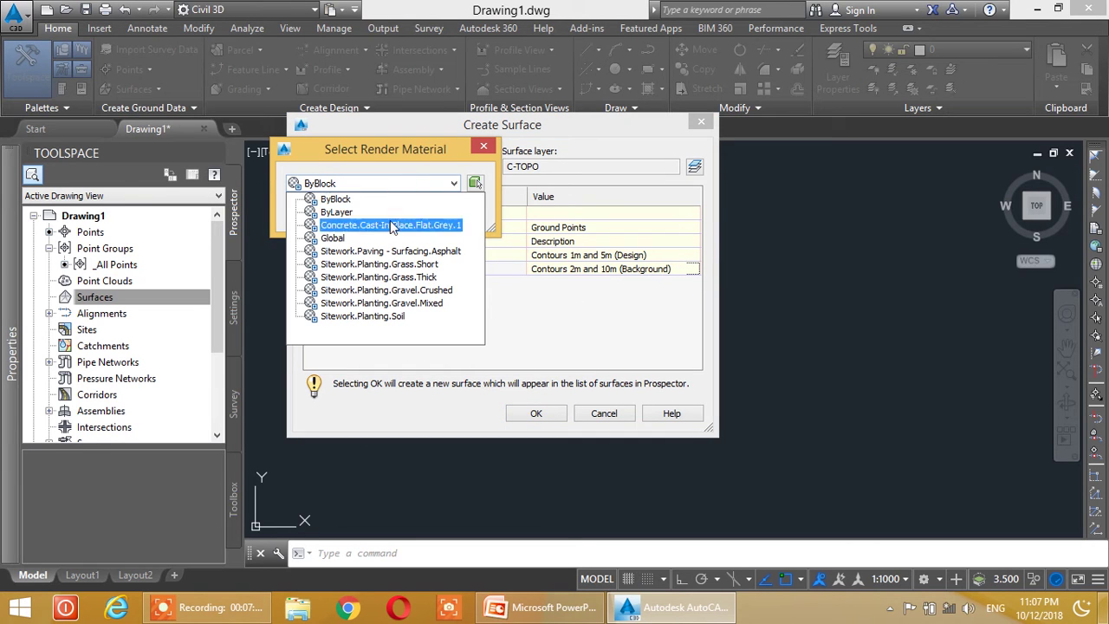
pyautogui.click(358, 317)
pyautogui.click(317, 216)
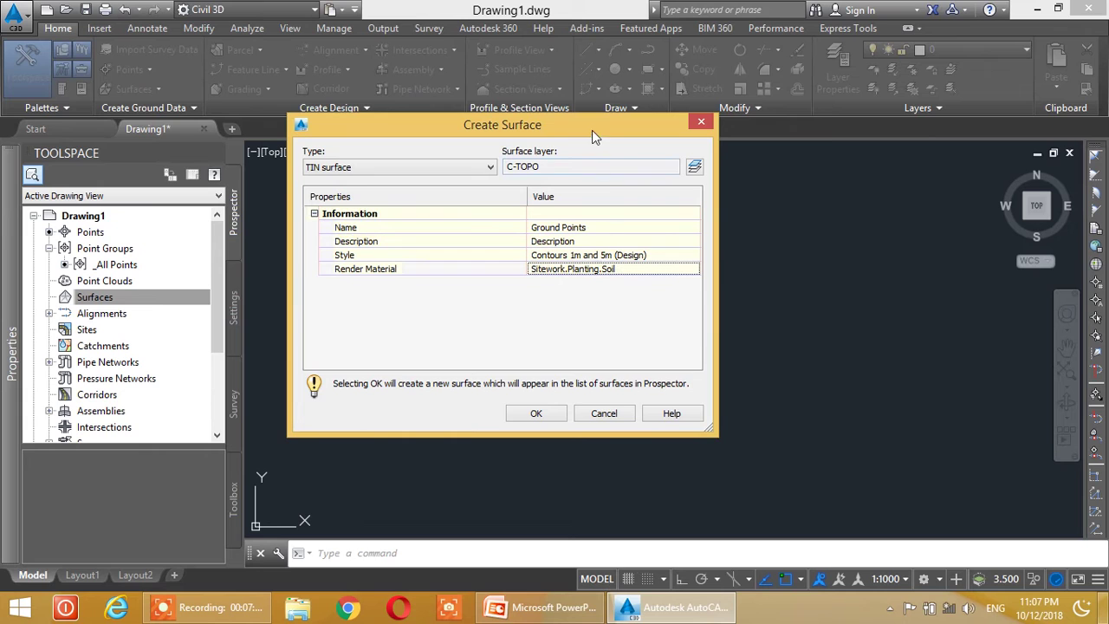
# - Finish creating the Ground Points surface and zoom to the drawing extents to view the imported points
pyautogui.moveTo(592, 125); pyautogui.dragTo(605, 88)
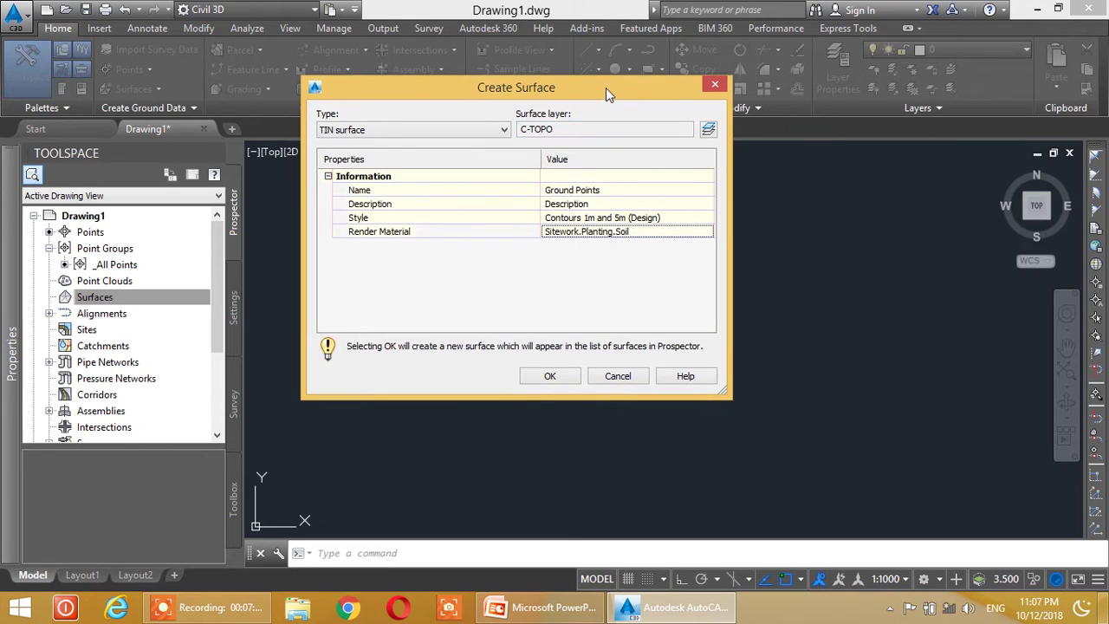
pyautogui.click(551, 376)
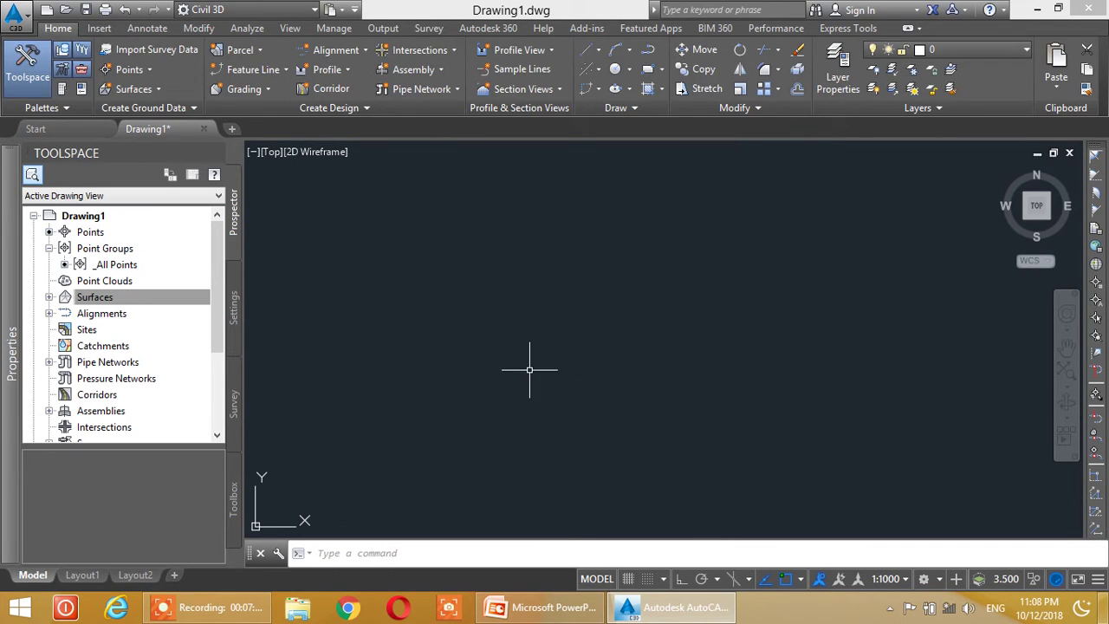
pyautogui.click(445, 554)
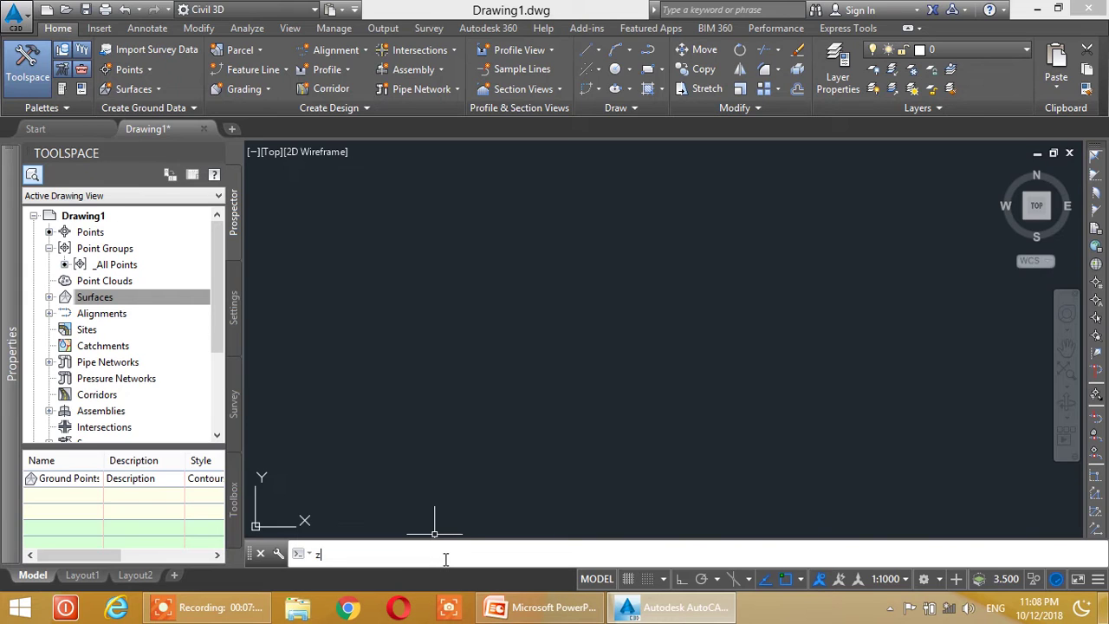
pyautogui.write('z')
pyautogui.press('Return')
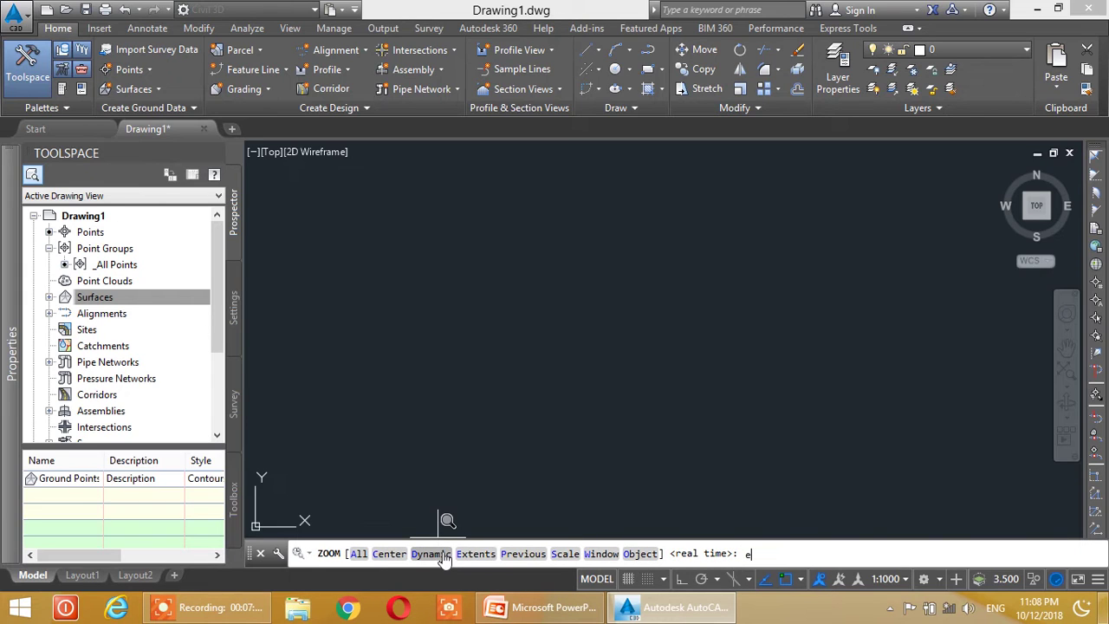
pyautogui.press('Return')
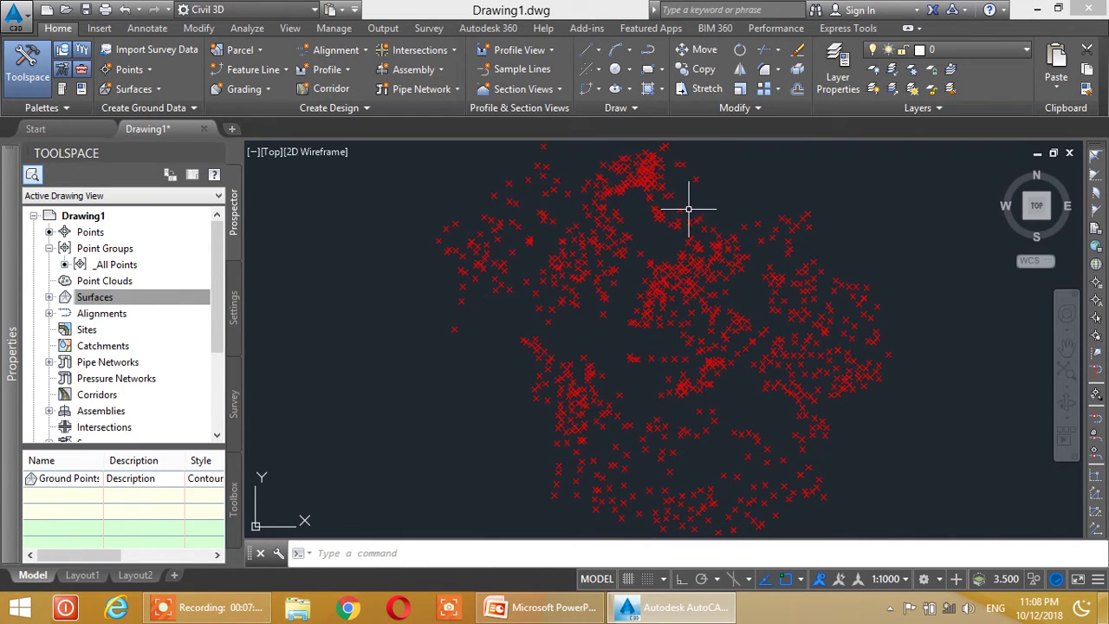
pyautogui.scroll(-2, 682, 297)
pyautogui.scroll(6, 668, 310)
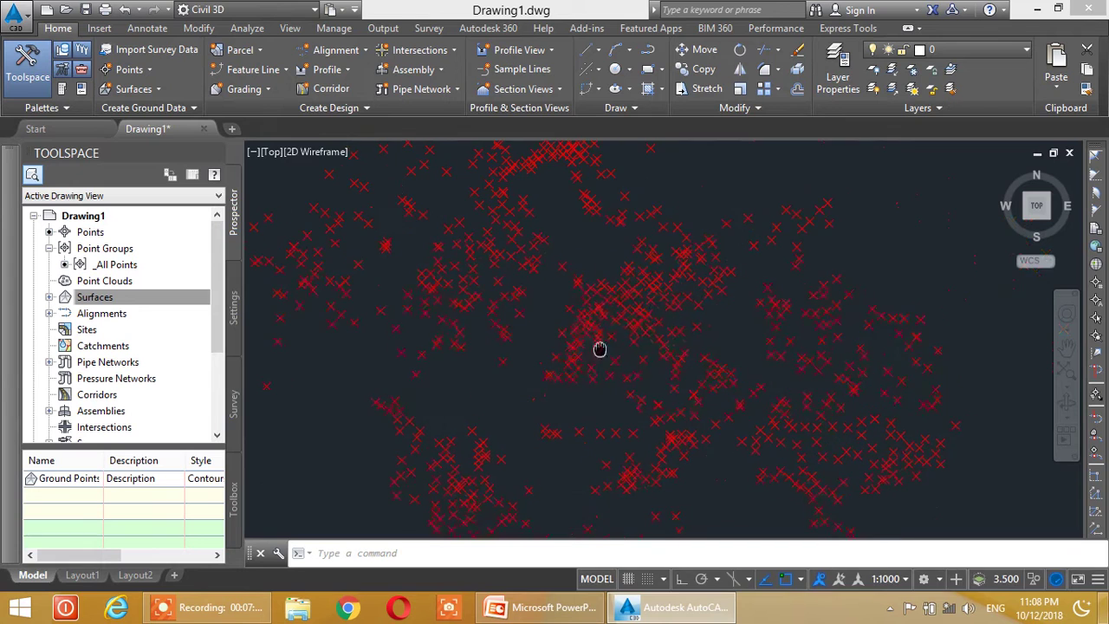
pyautogui.scroll(-5, 629, 297)
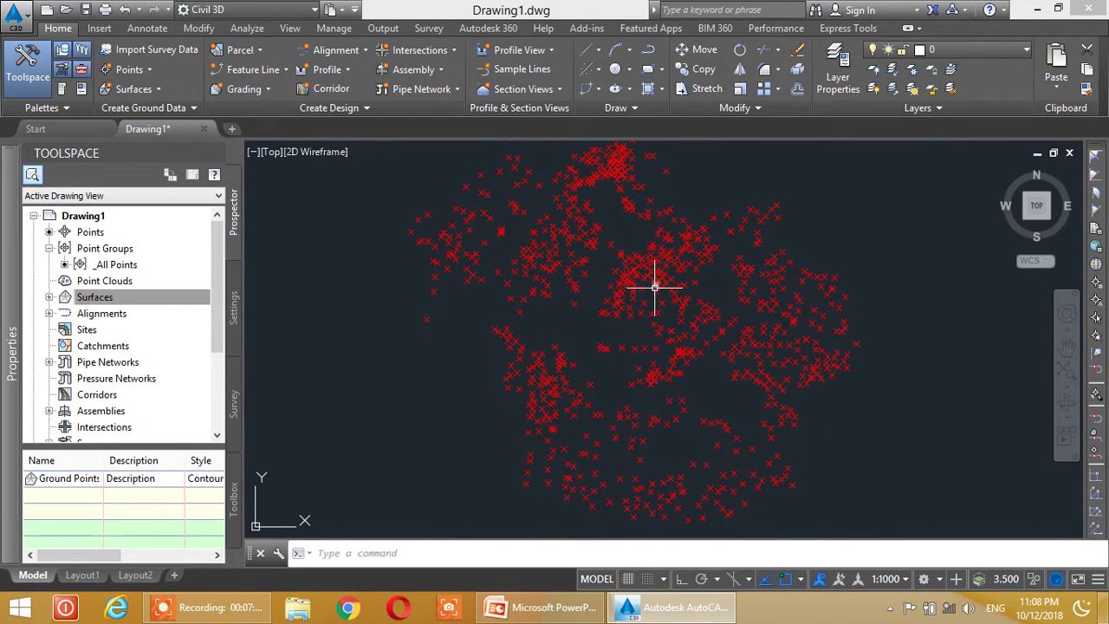
# - Expand the Ground Points surface down to the data types under its Definition
pyautogui.click(103, 297)
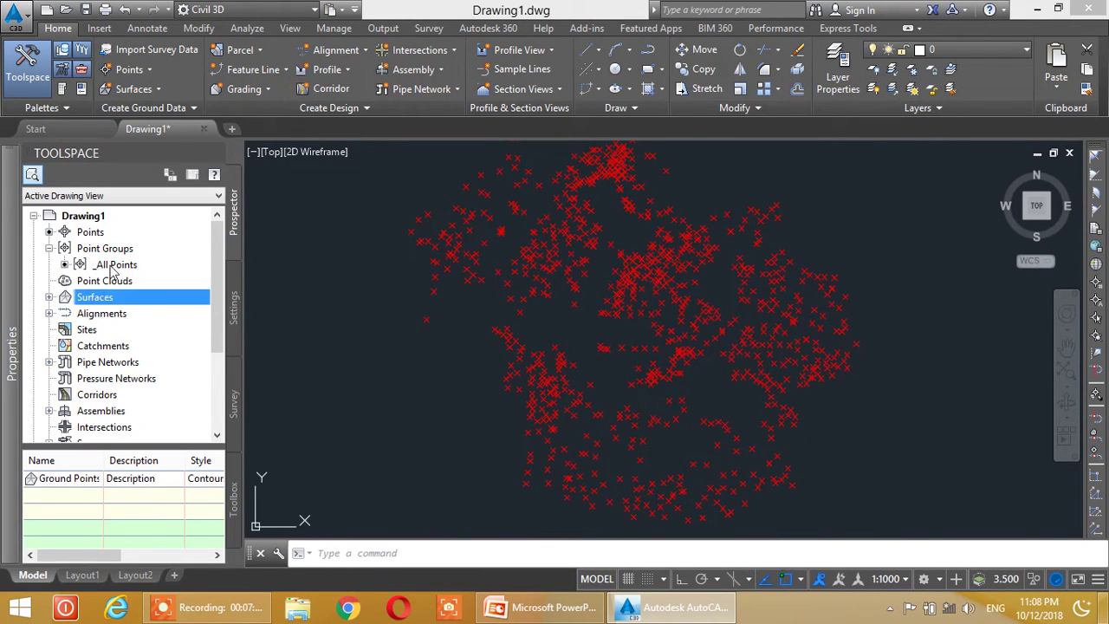
pyautogui.click(48, 298)
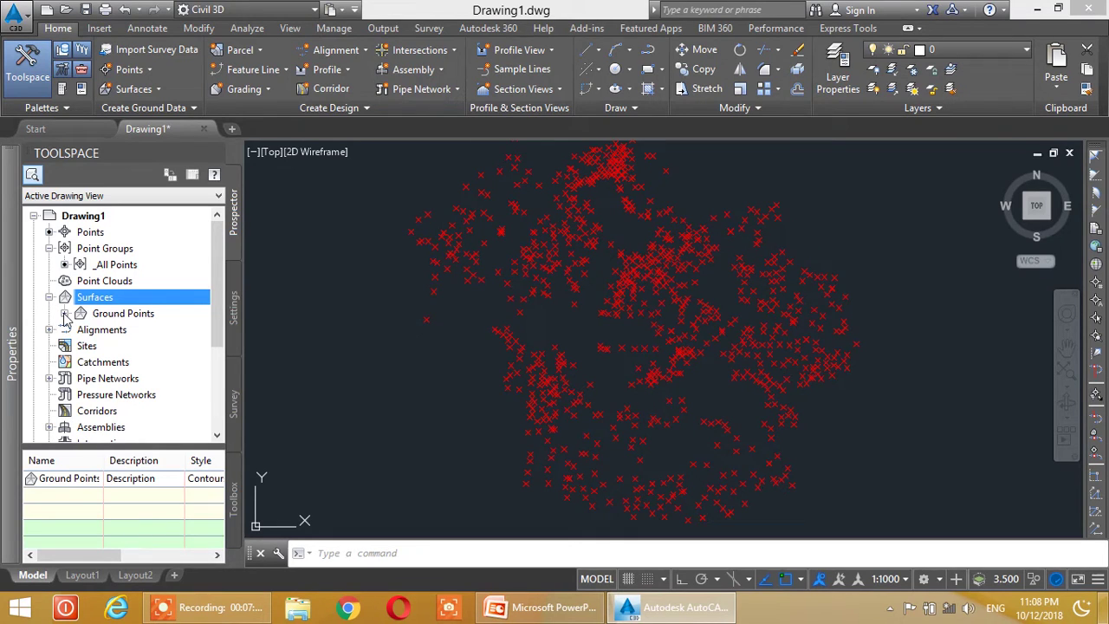
pyautogui.click(64, 314)
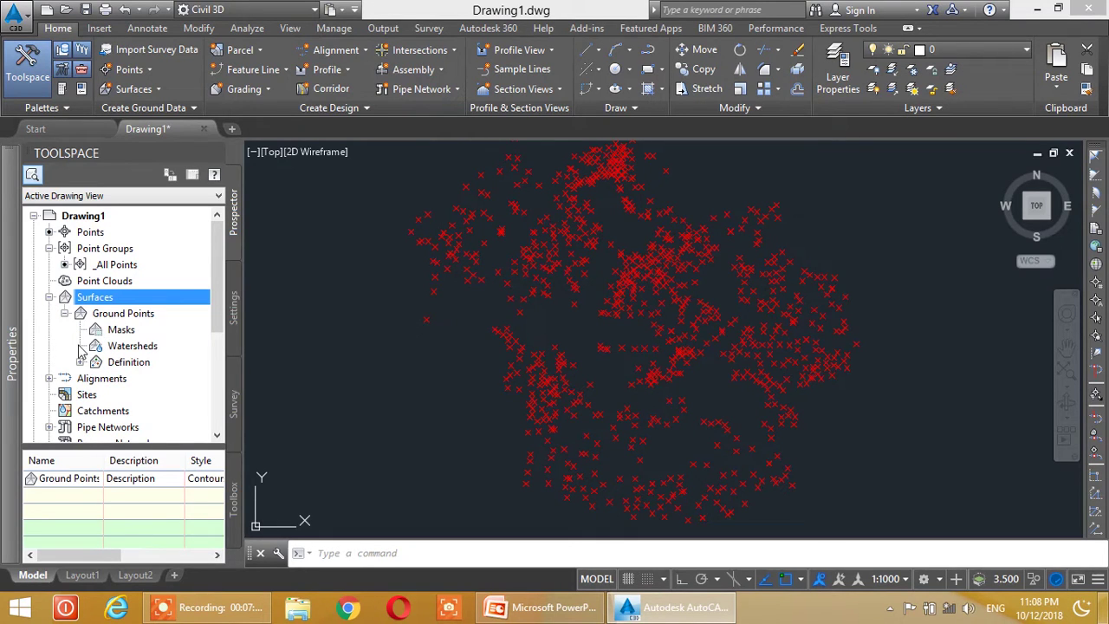
pyautogui.click(49, 297)
pyautogui.click(50, 297)
pyautogui.click(79, 362)
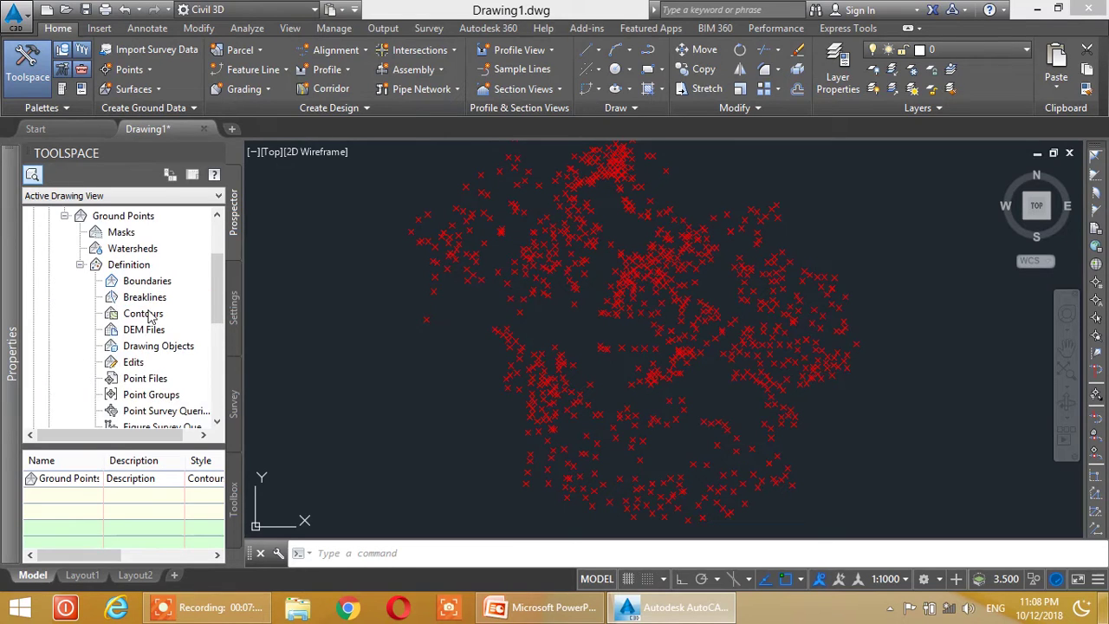
pyautogui.scroll(-1, 152, 312)
pyautogui.click(146, 346)
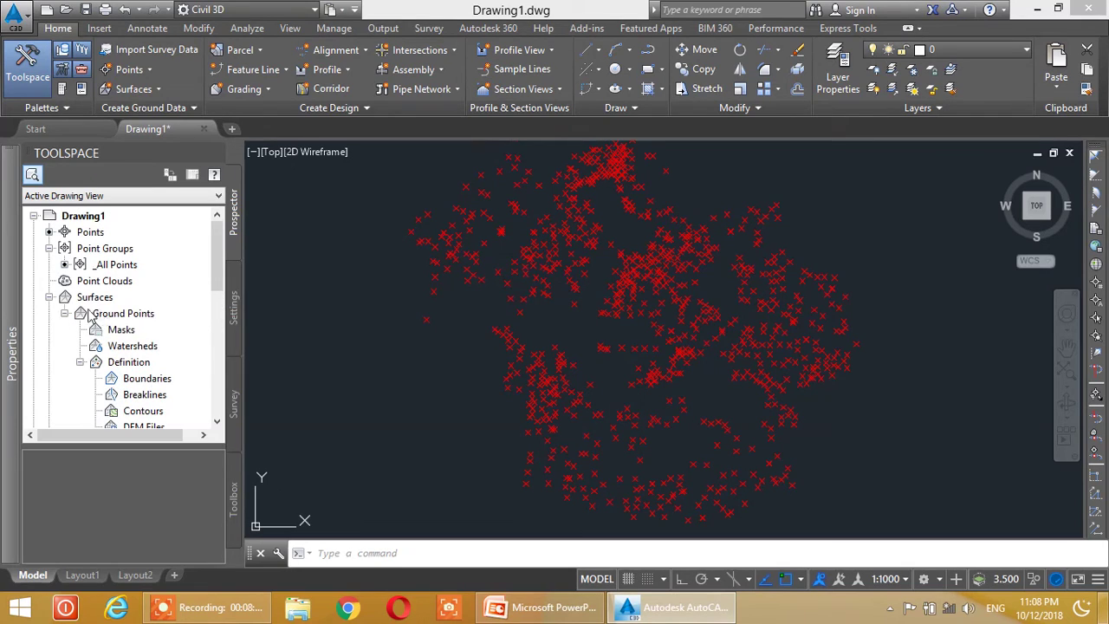
pyautogui.click(128, 318)
pyautogui.scroll(-1, 128, 321)
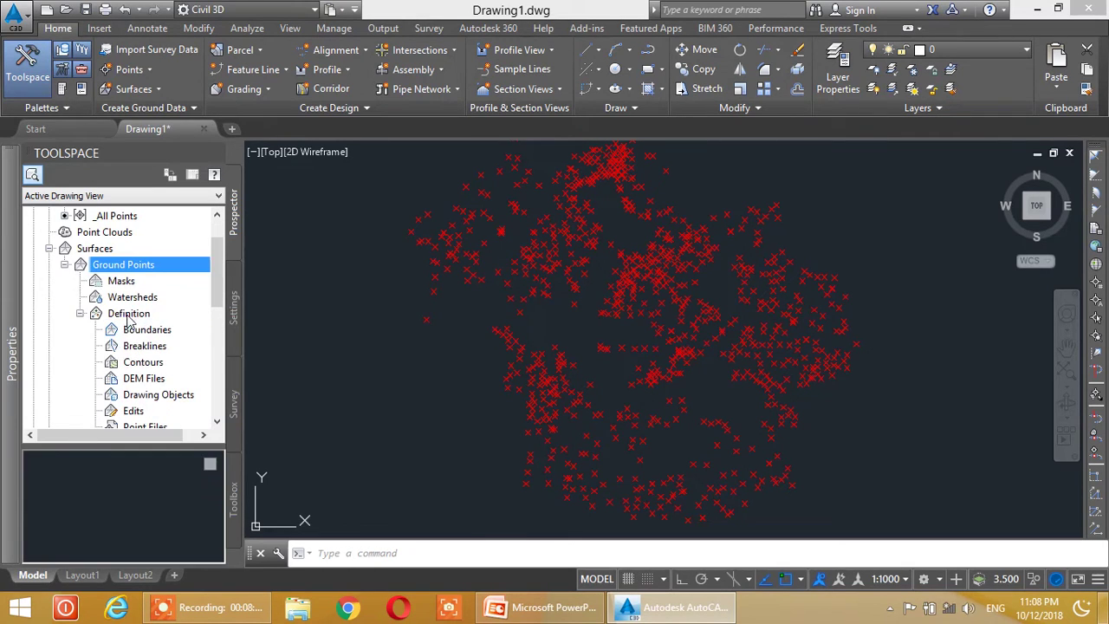
pyautogui.click(64, 265)
pyautogui.click(64, 266)
pyautogui.scroll(-2, 162, 325)
# - Add the _All Points point group to the Ground Points surface definition
pyautogui.click(130, 298)
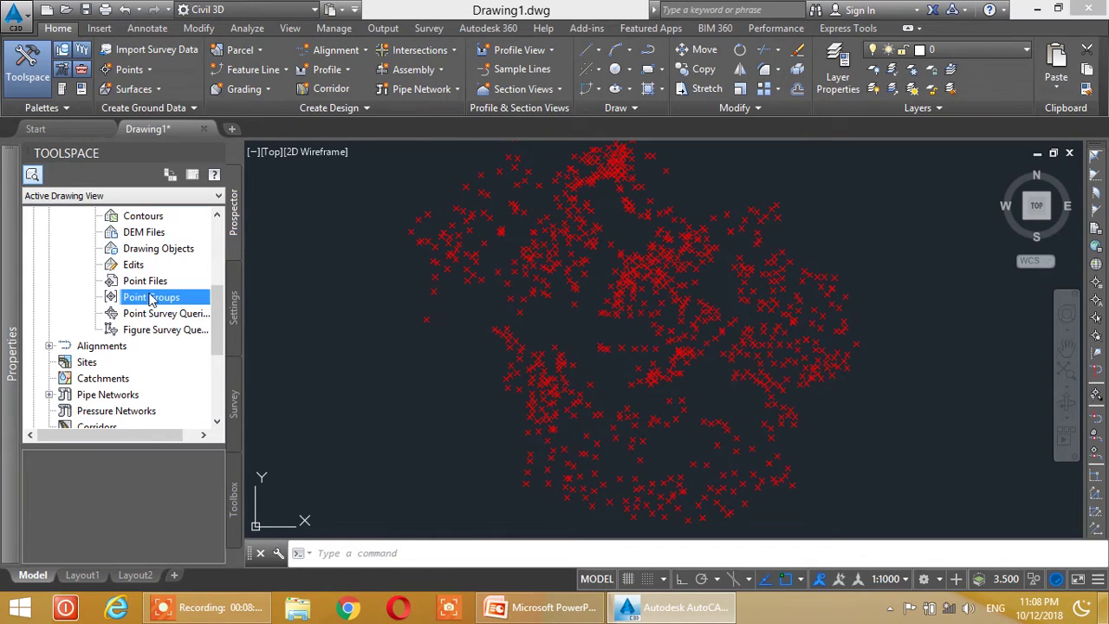
pyautogui.rightClick(165, 298)
pyautogui.click(209, 309)
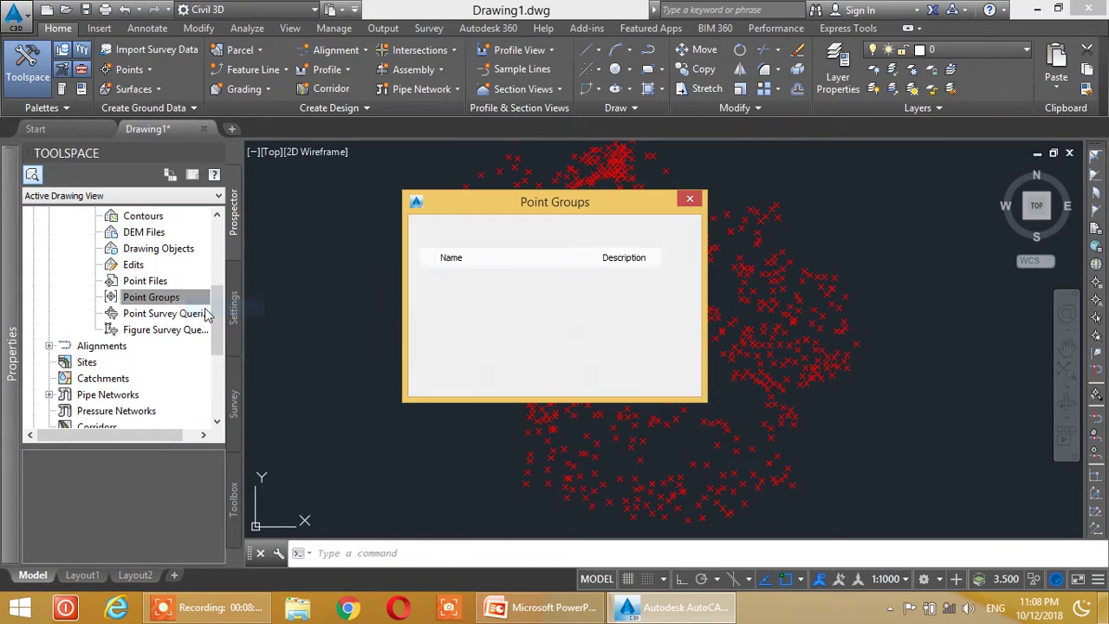
pyautogui.click(472, 277)
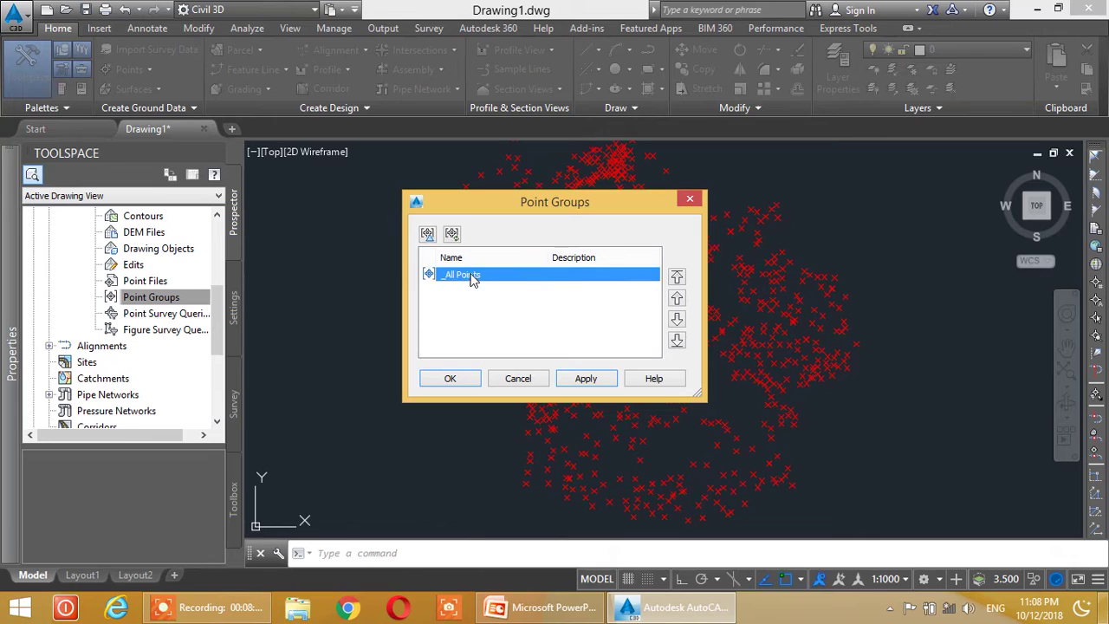
pyautogui.click(464, 381)
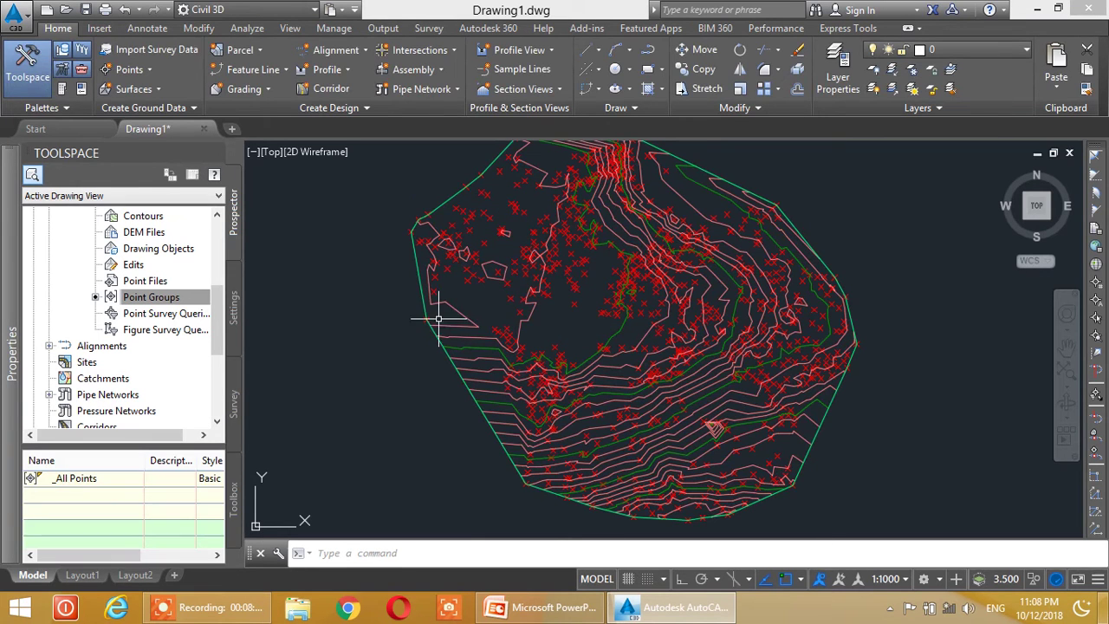
# - Set the _All Points group's point label style to Elevation Only and apply it
pyautogui.scroll(-2, 665, 371)
pyautogui.moveTo(627, 363); pyautogui.dragTo(701, 358, button='middle')
pyautogui.moveTo(770, 340)
pyautogui.mouseDown(button='middle')
pyautogui.moveTo(670, 318)
pyautogui.moveTo(632, 394)
pyautogui.moveTo(649, 310)
pyautogui.moveTo(671, 364)
pyautogui.moveTo(711, 368)
pyautogui.moveTo(735, 350)
pyautogui.moveTo(682, 354)
pyautogui.moveTo(676, 368)
pyautogui.mouseUp(button='middle')
pyautogui.scroll(2, 643, 335)
pyautogui.click(145, 299)
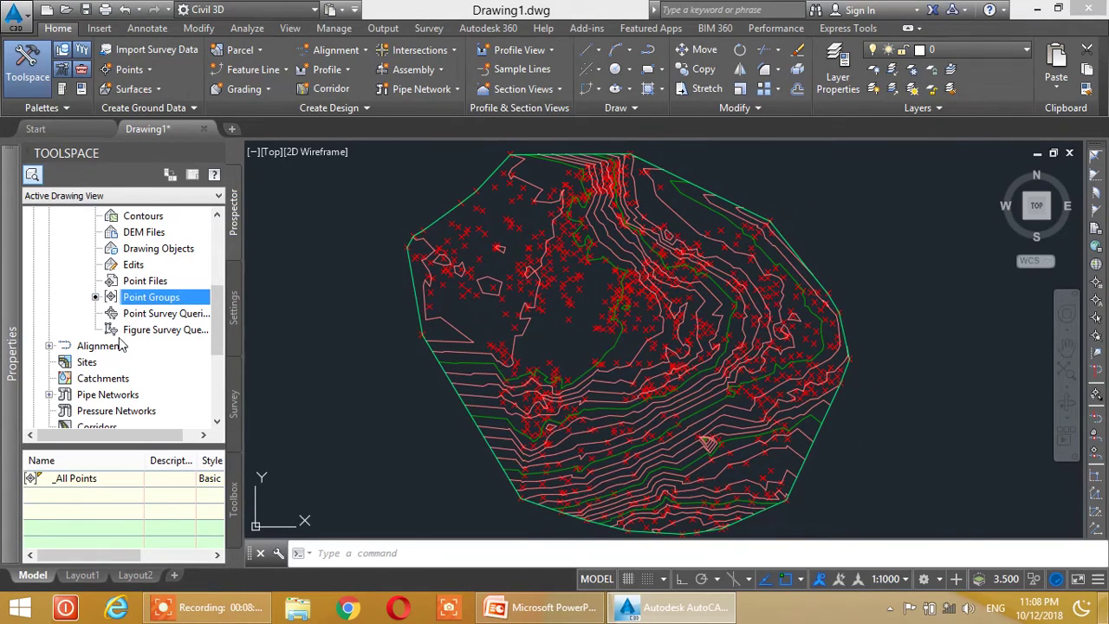
pyautogui.scroll(4, 138, 329)
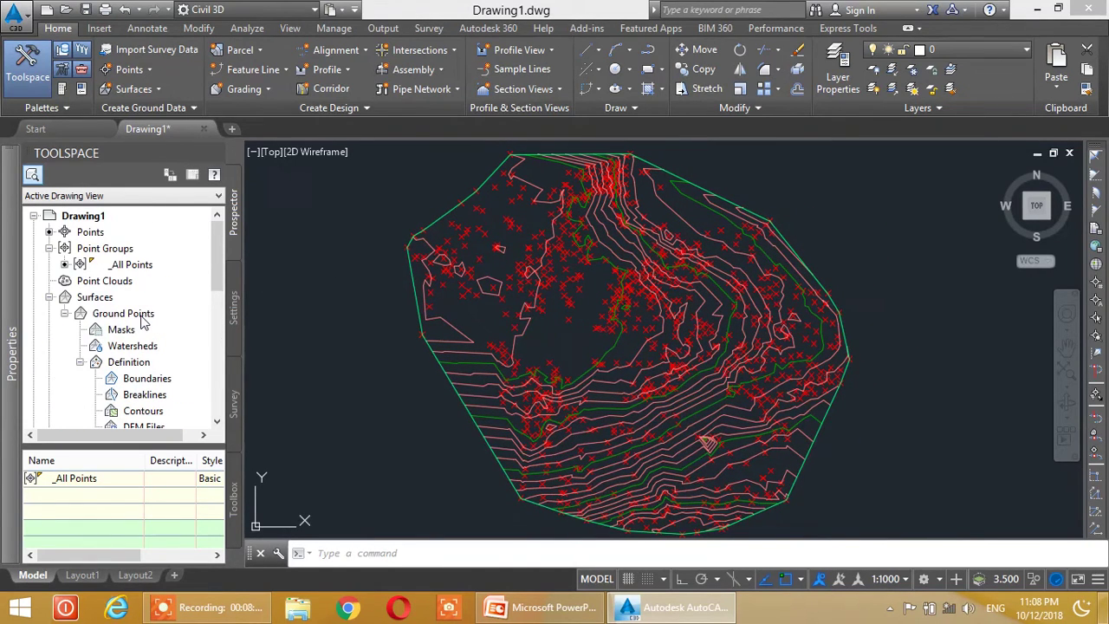
pyautogui.click(149, 267)
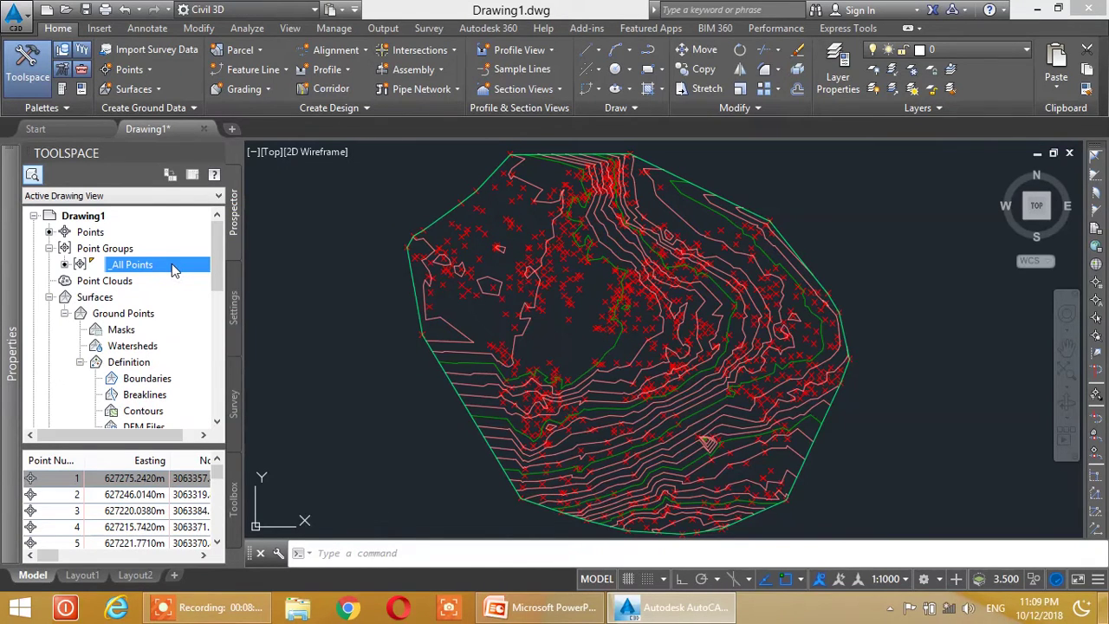
pyautogui.rightClick(163, 265)
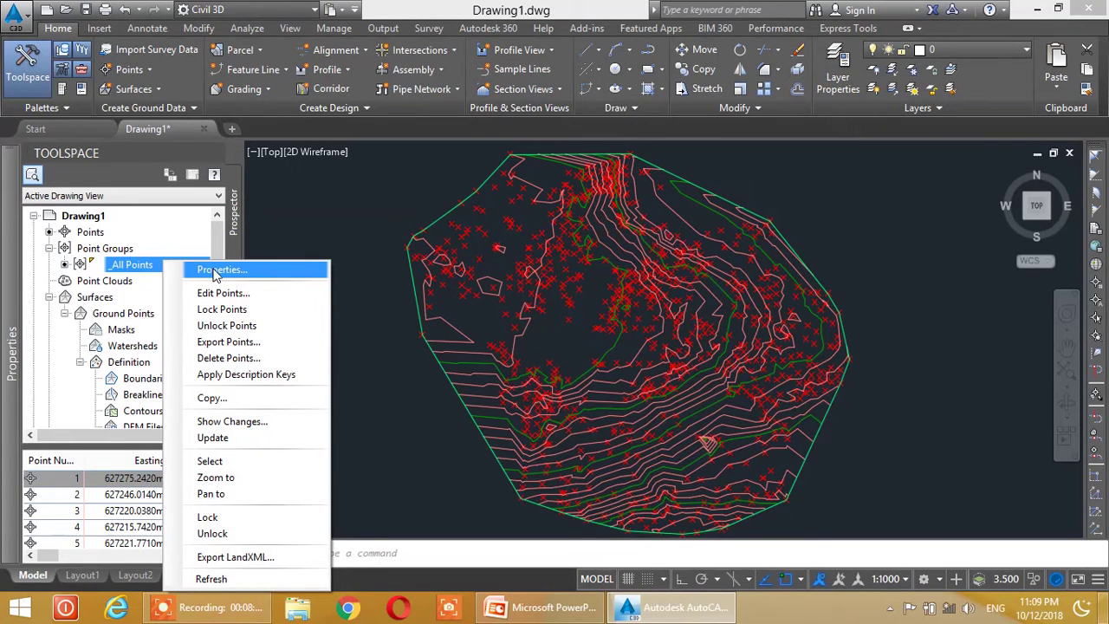
pyautogui.click(215, 272)
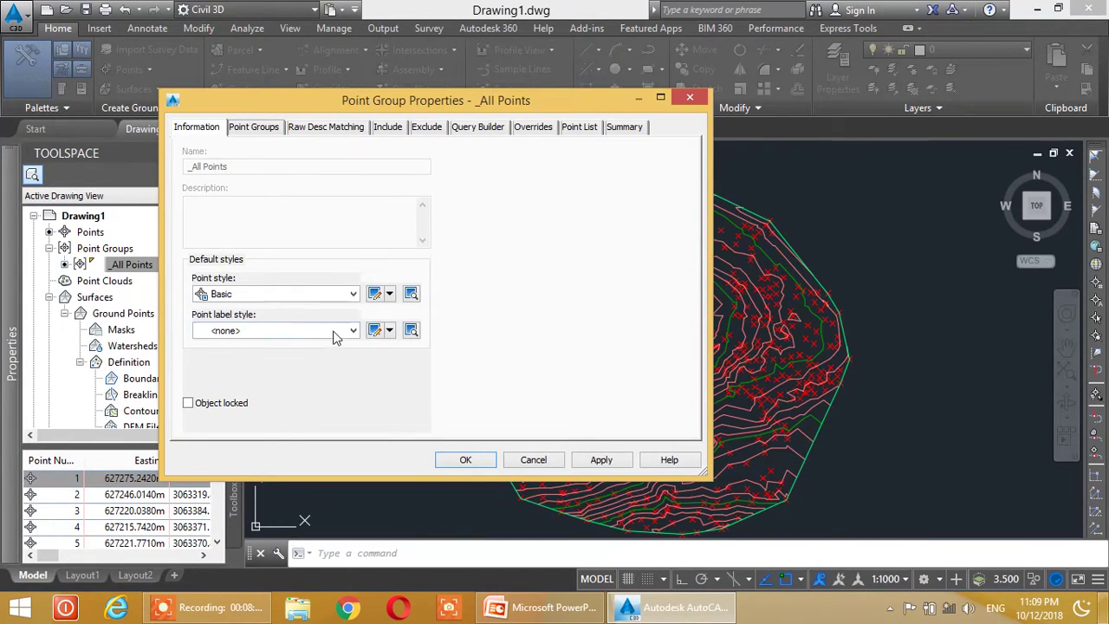
pyautogui.click(336, 332)
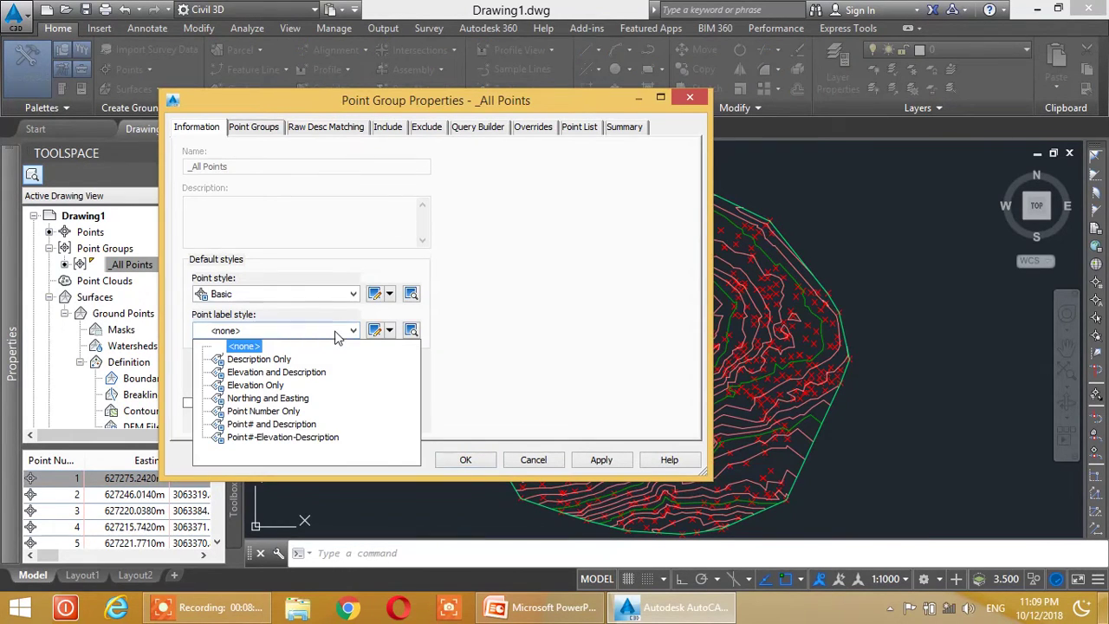
pyautogui.click(283, 385)
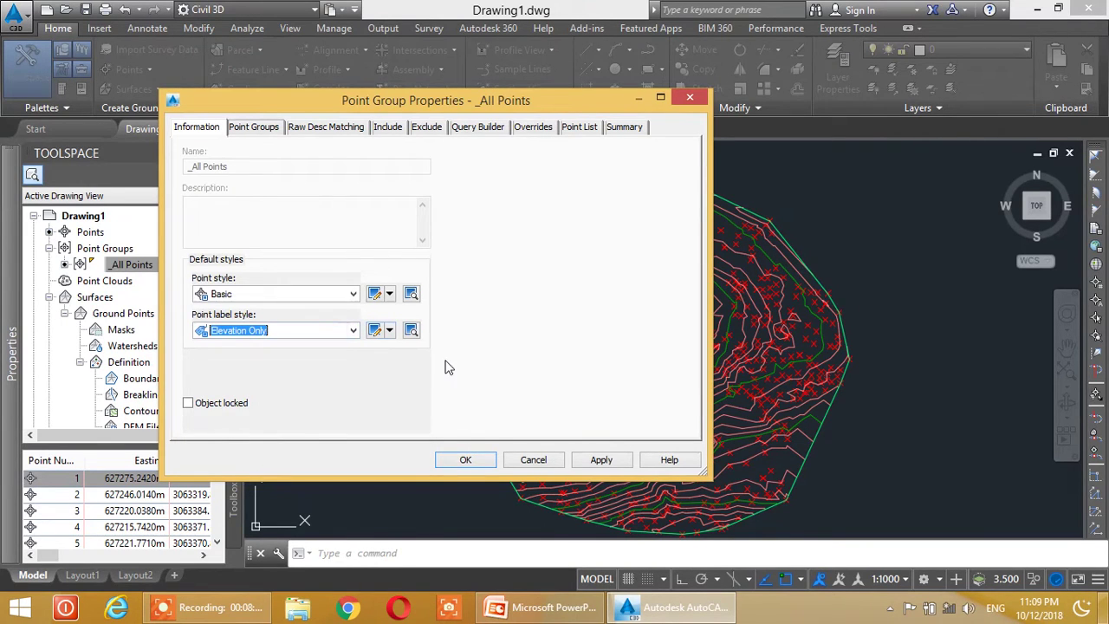
pyautogui.click(601, 460)
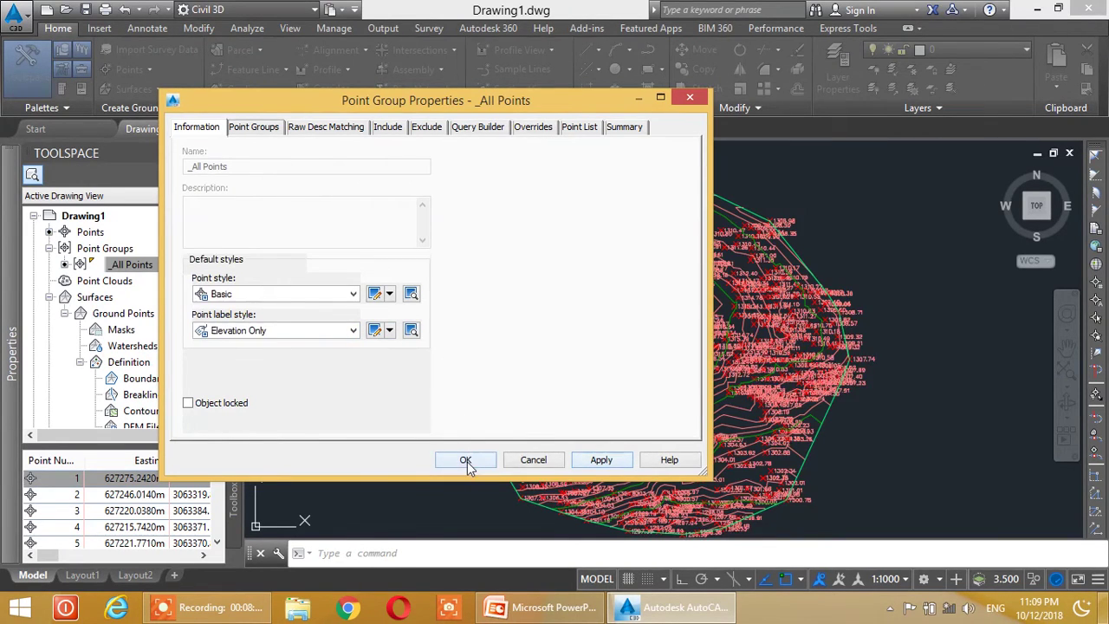
pyautogui.click(465, 461)
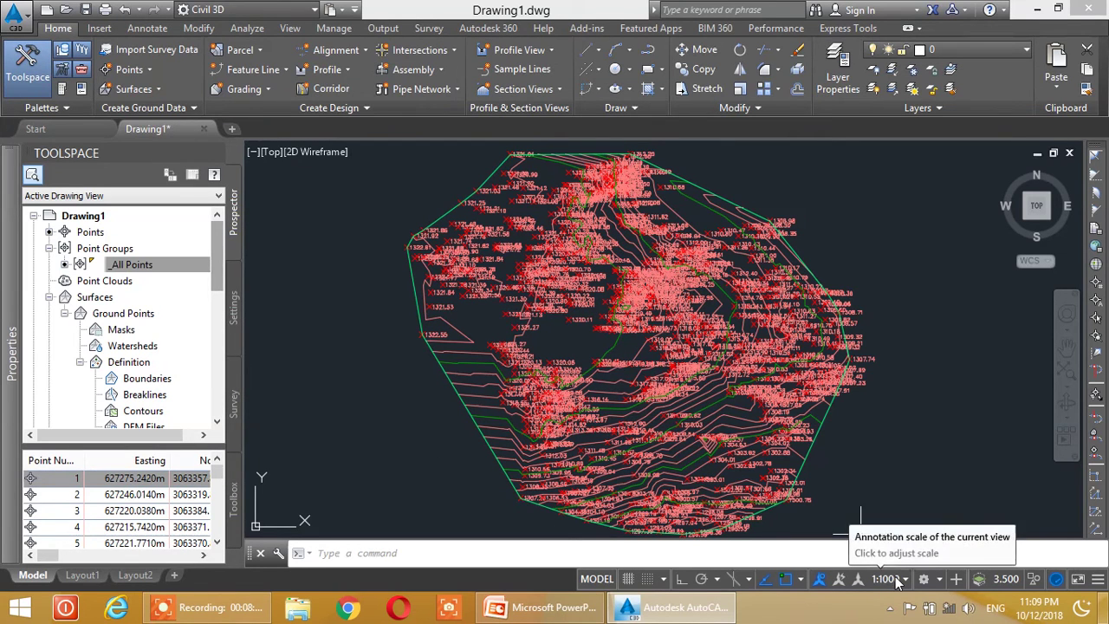
# - Set the annotation scale of the current view to 1:200
pyautogui.click(899, 581)
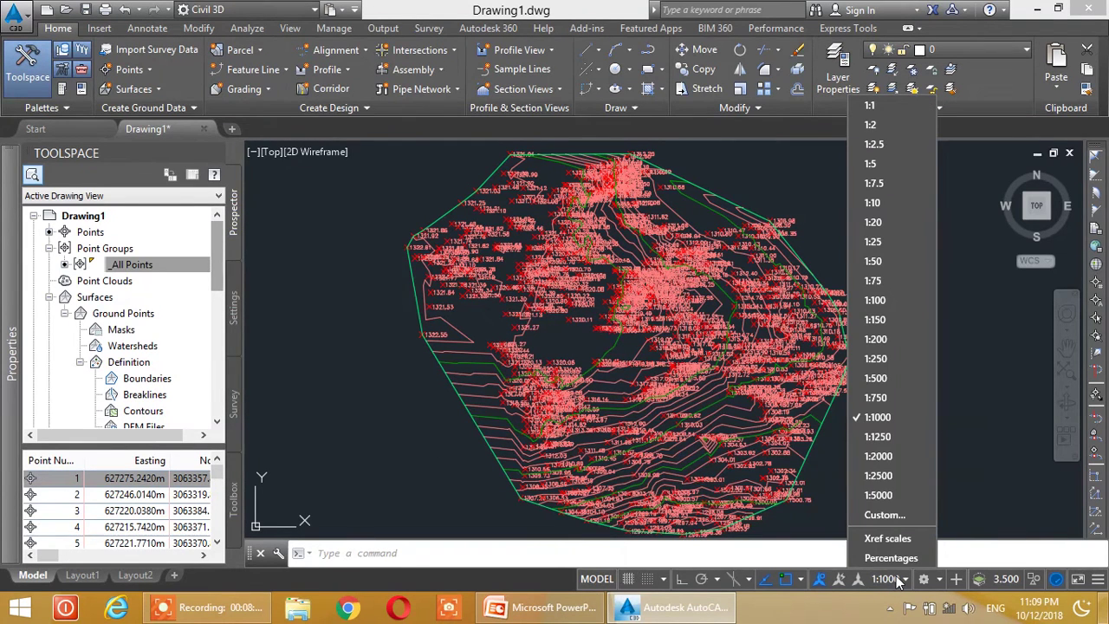
pyautogui.click(889, 343)
# - Examine the point elevation labels and contours across the Ground Points surface, and read the surface elevation at a spot inside it
pyautogui.scroll(4, 637, 293)
pyautogui.scroll(3, 637, 293)
pyautogui.moveTo(660, 288); pyautogui.dragTo(644, 428, button='middle')
pyautogui.moveTo(768, 396); pyautogui.dragTo(639, 413, button='middle')
pyautogui.moveTo(864, 321); pyautogui.dragTo(606, 427, button='middle')
pyautogui.scroll(5, 827, 309)
pyautogui.scroll(-10, 827, 309)
pyautogui.moveTo(660, 403); pyautogui.dragTo(692, 300, button='middle')
pyautogui.moveTo(784, 478); pyautogui.dragTo(681, 403, button='middle')
pyautogui.scroll(8, 681, 403)
pyautogui.moveTo(680, 345); pyautogui.dragTo(710, 455, button='middle')
pyautogui.moveTo(773, 400); pyautogui.dragTo(726, 362, button='middle')
pyautogui.scroll(-8, 721, 362)
pyautogui.moveTo(698, 300); pyautogui.dragTo(669, 347, button='middle')
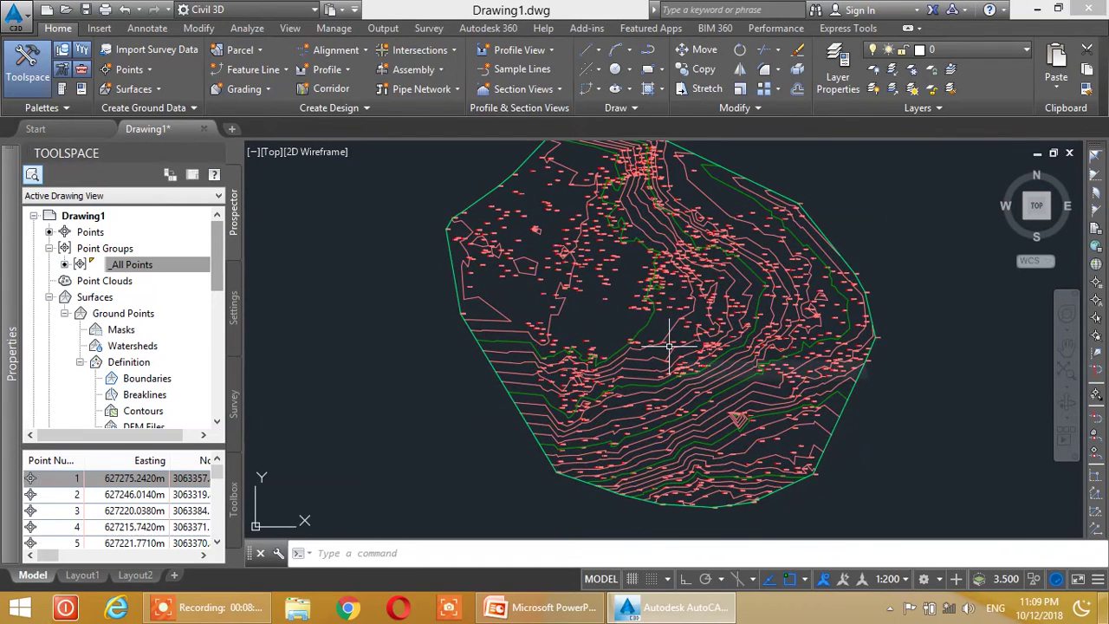
pyautogui.moveTo(669, 346)
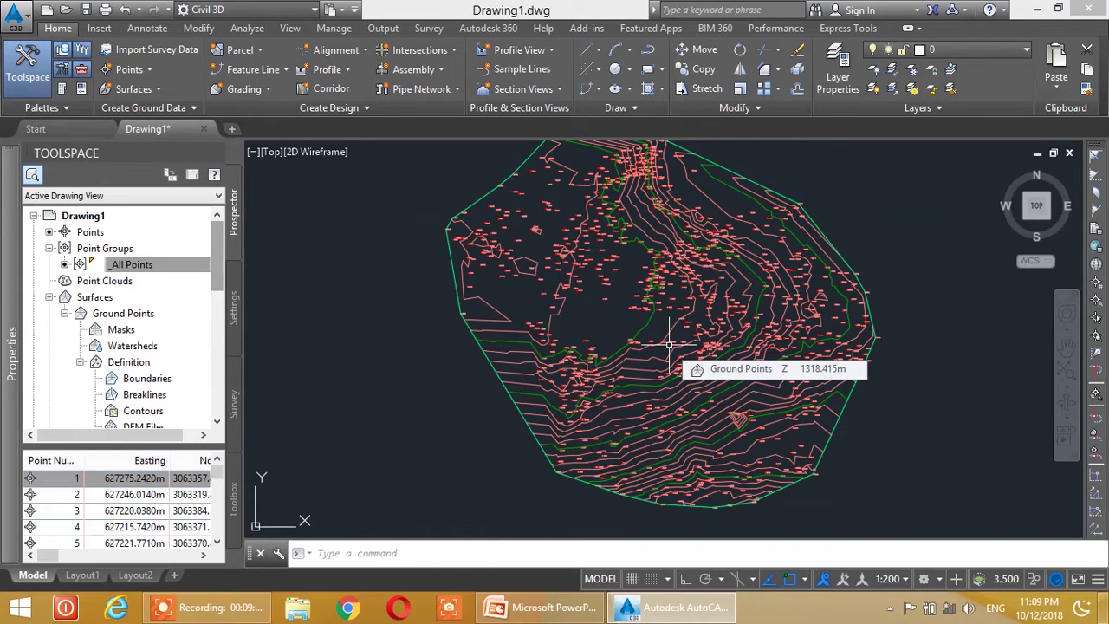
pyautogui.moveTo(714, 302); pyautogui.dragTo(699, 322, button='middle')
pyautogui.scroll(2, 700, 322)
pyautogui.scroll(-2, 695, 327)
pyautogui.moveTo(700, 320)
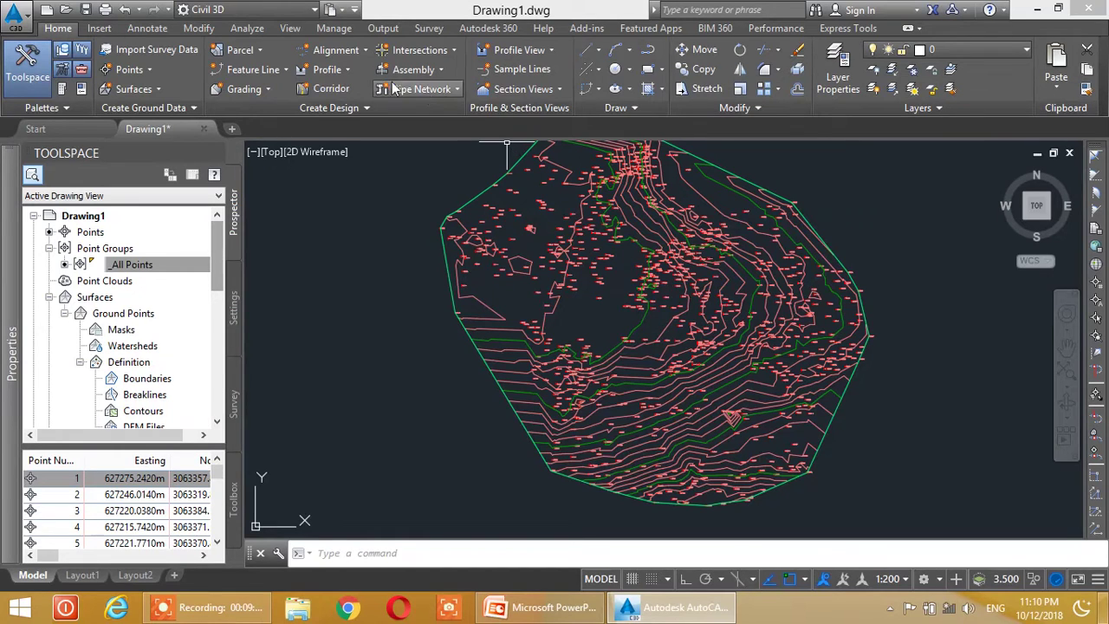
# - Start a new alignment with the Alignment Creation Tools and name it "Alignment - 1"
pyautogui.click(357, 52)
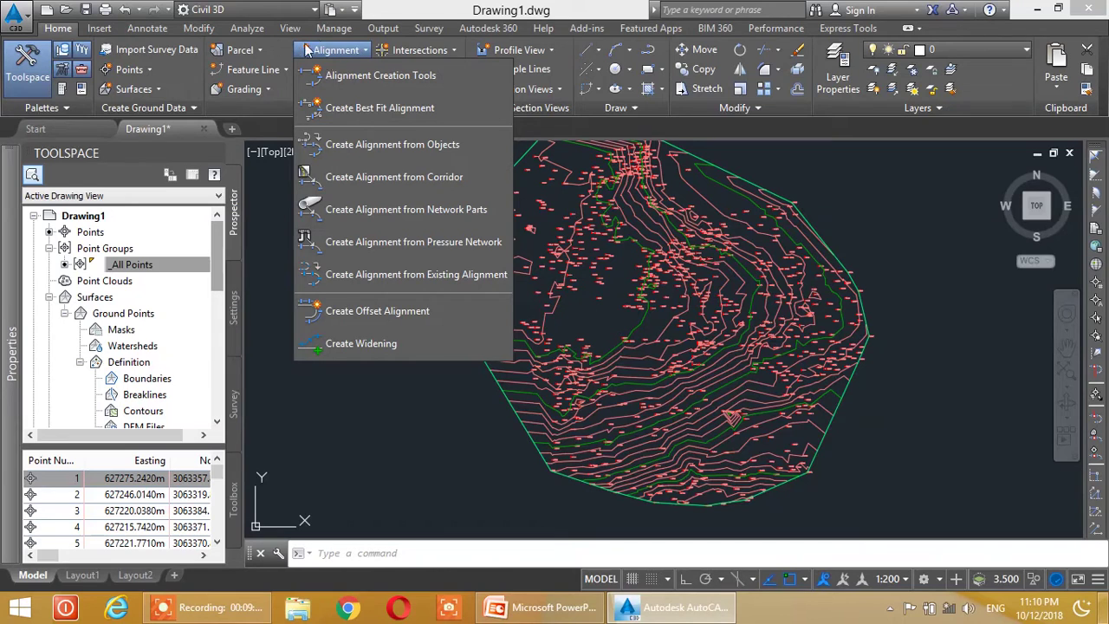
pyautogui.click(351, 78)
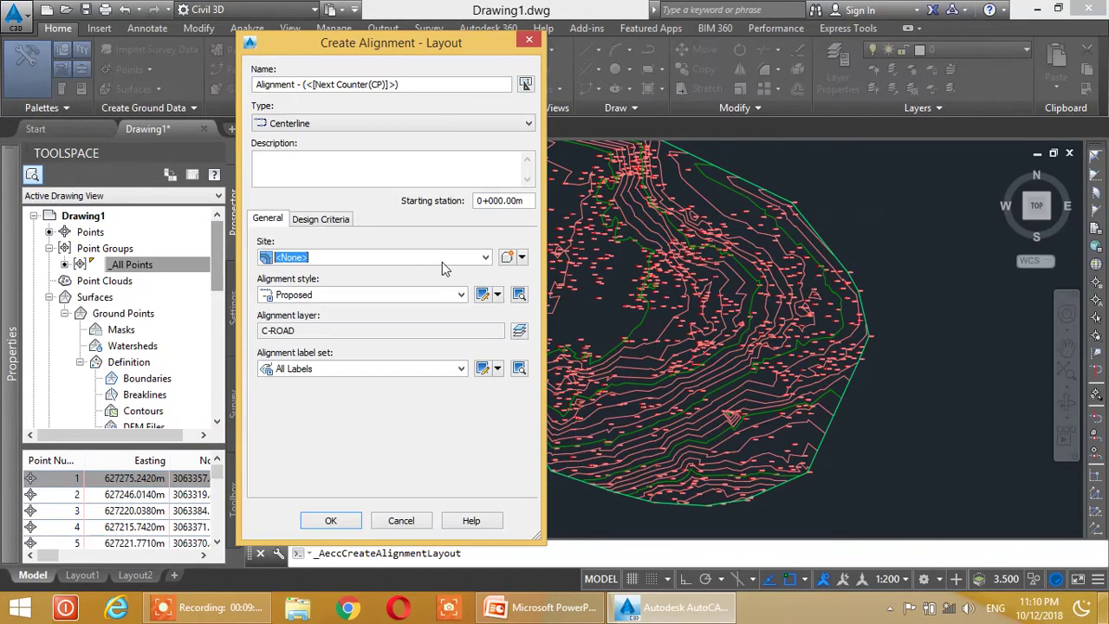
pyautogui.moveTo(444, 43); pyautogui.dragTo(295, 41)
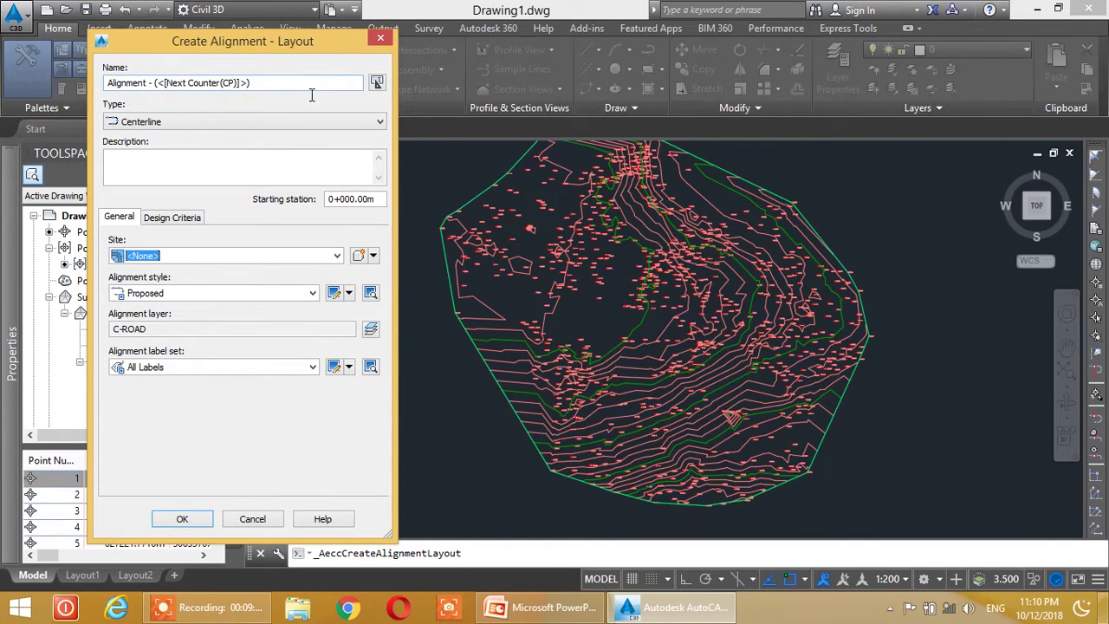
pyautogui.moveTo(242, 41); pyautogui.dragTo(245, 36)
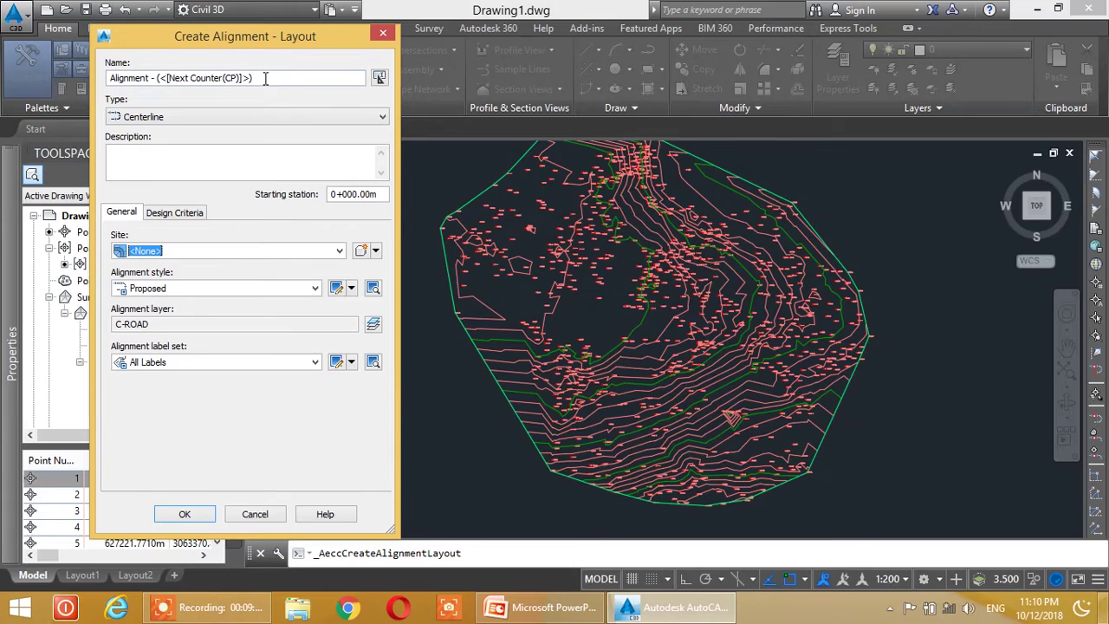
pyautogui.moveTo(256, 80); pyautogui.dragTo(161, 85)
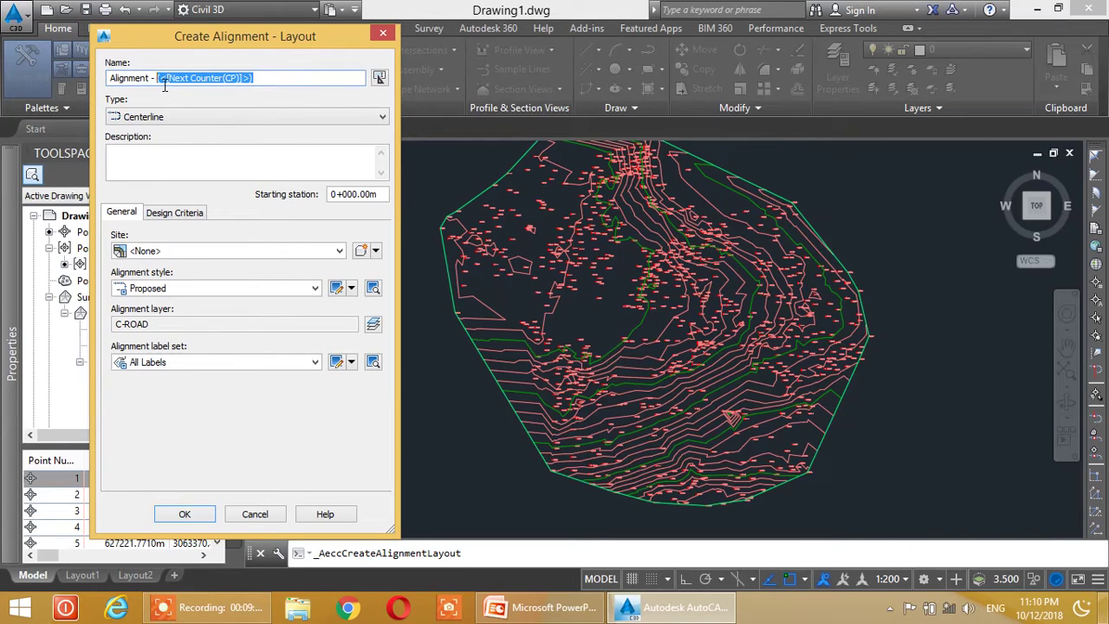
pyautogui.press('Right')
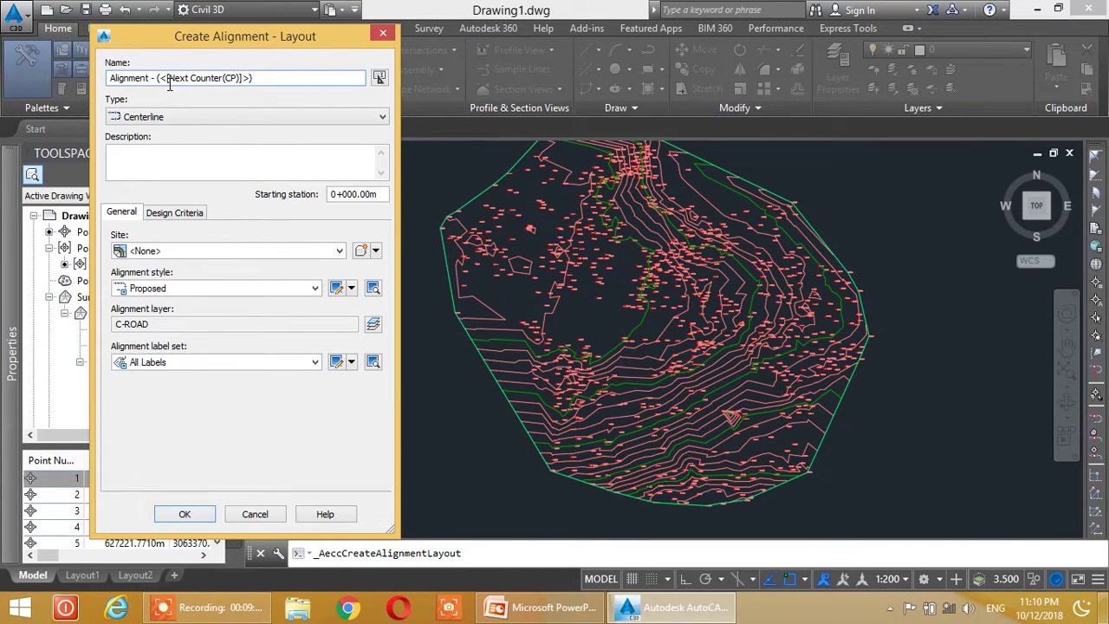
pyautogui.press('BackSpace')
pyautogui.press('BackSpace')
pyautogui.press('BackSpace')
pyautogui.press('BackSpace')
pyautogui.press('BackSpace')
pyautogui.press('BackSpace')
pyautogui.press('BackSpace')
pyautogui.press('BackSpace')
pyautogui.press('BackSpace')
pyautogui.press('BackSpace')
# - Create the alignment as a Centerline on layer C-ROAD, with the Proposed style and the All Labels label set
pyautogui.click(199, 120)
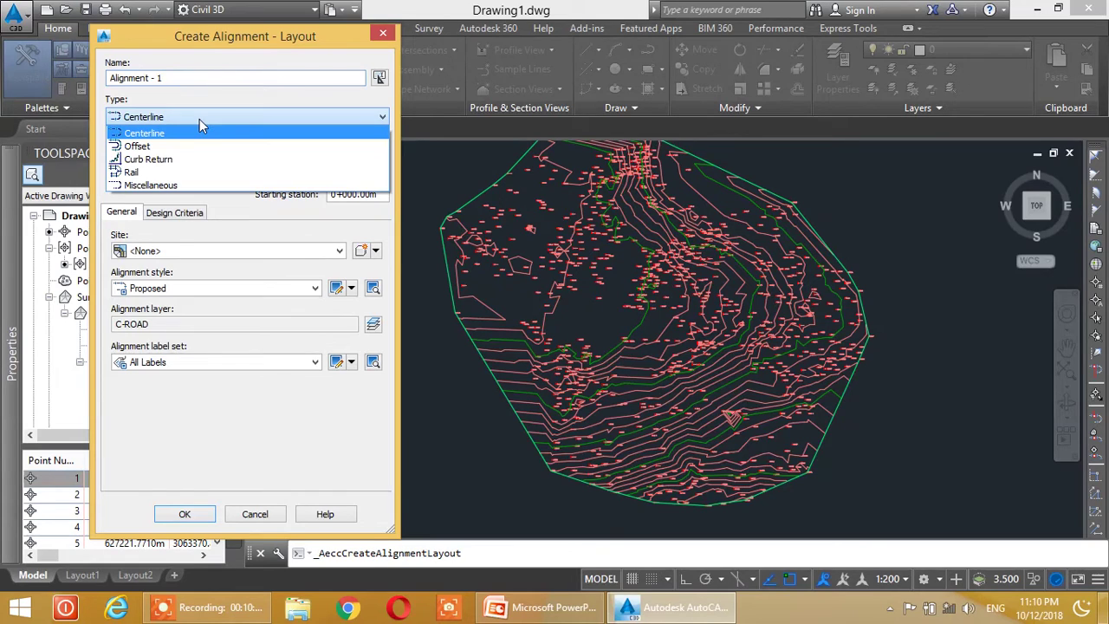
pyautogui.click(199, 118)
pyautogui.click(186, 171)
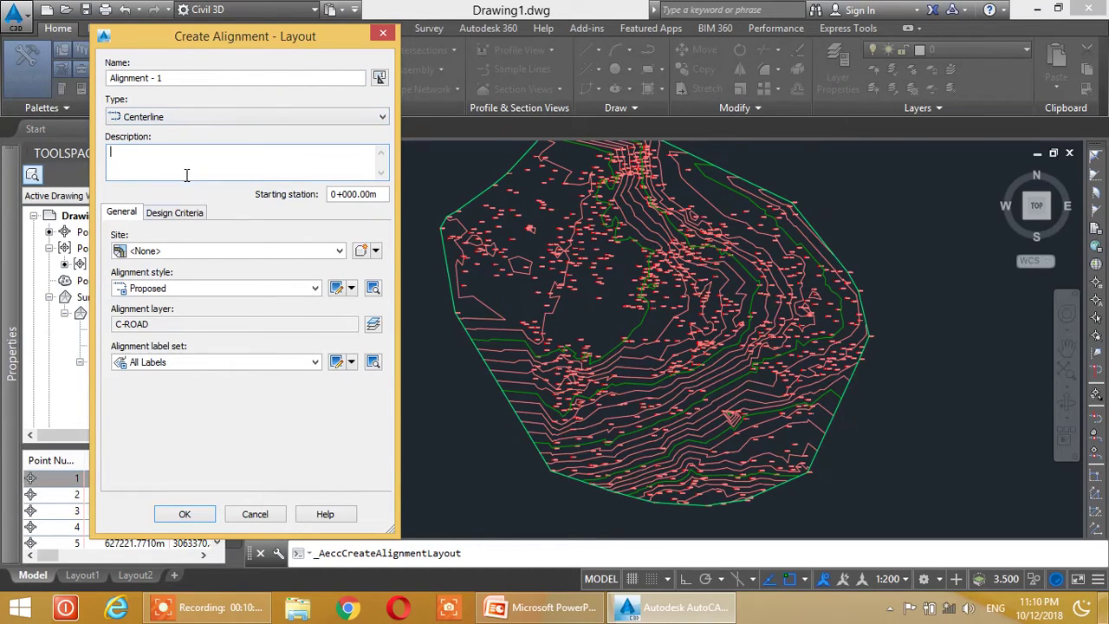
pyautogui.moveTo(267, 43); pyautogui.dragTo(290, 34)
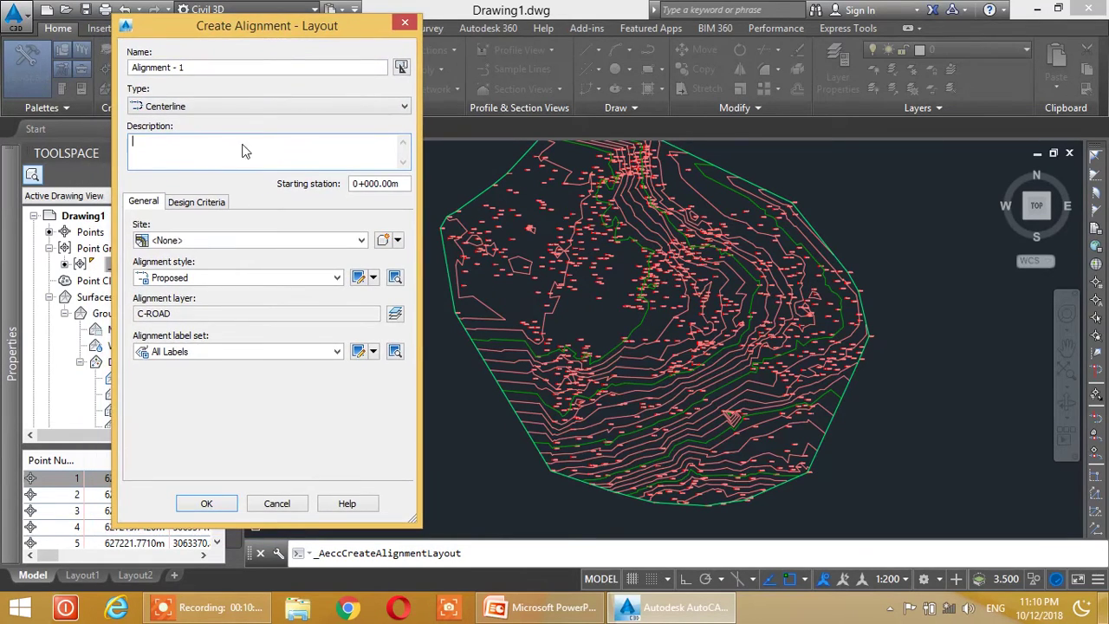
pyautogui.click(176, 351)
pyautogui.click(182, 362)
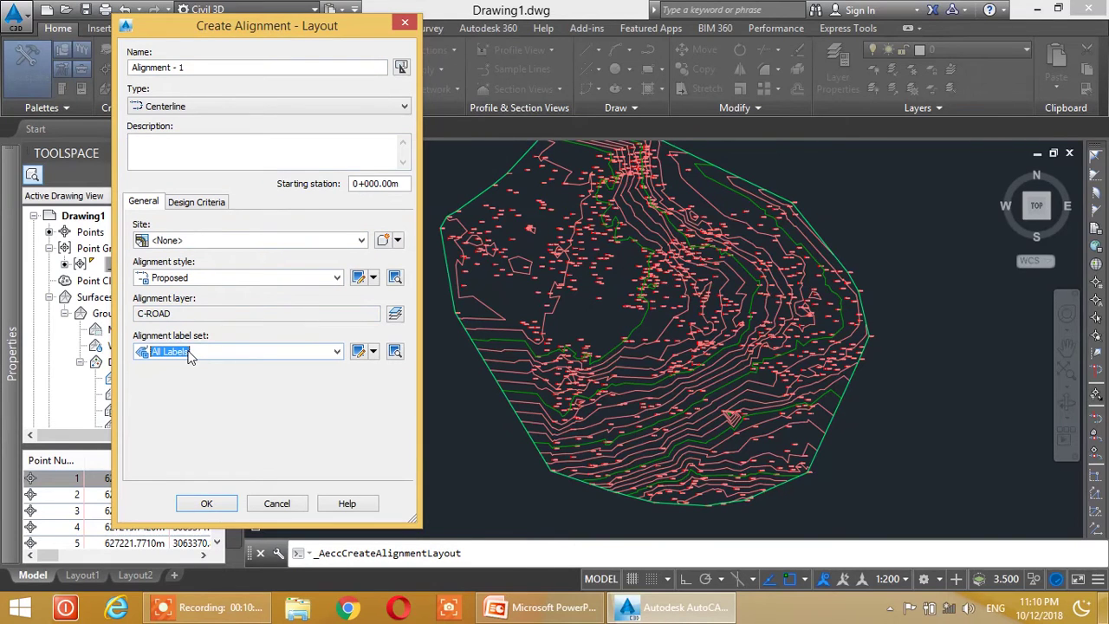
pyautogui.click(396, 315)
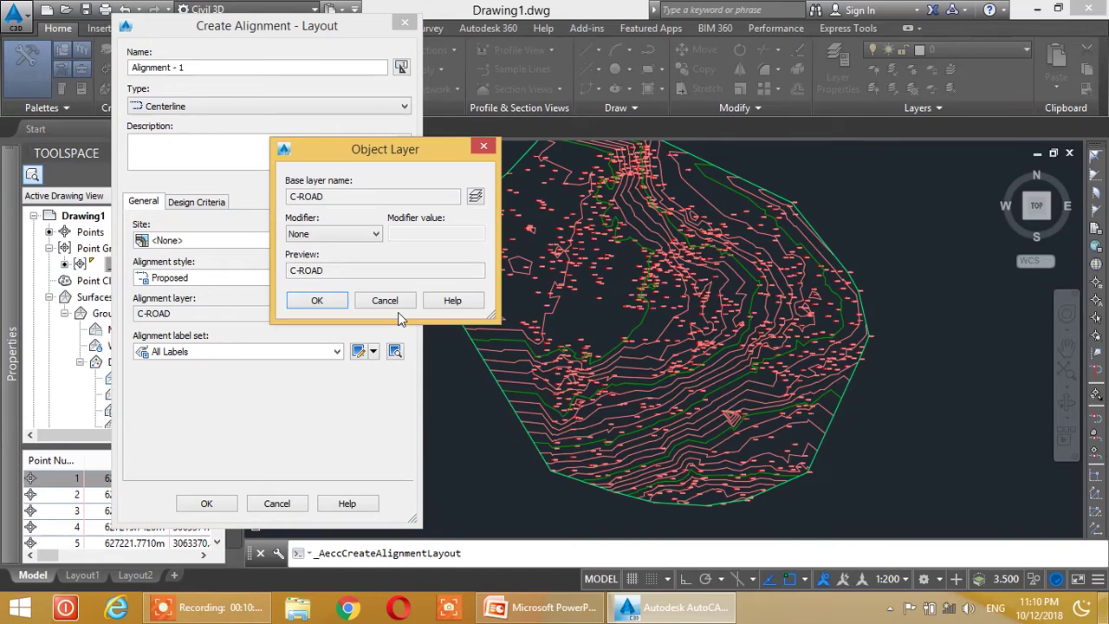
pyautogui.click(327, 304)
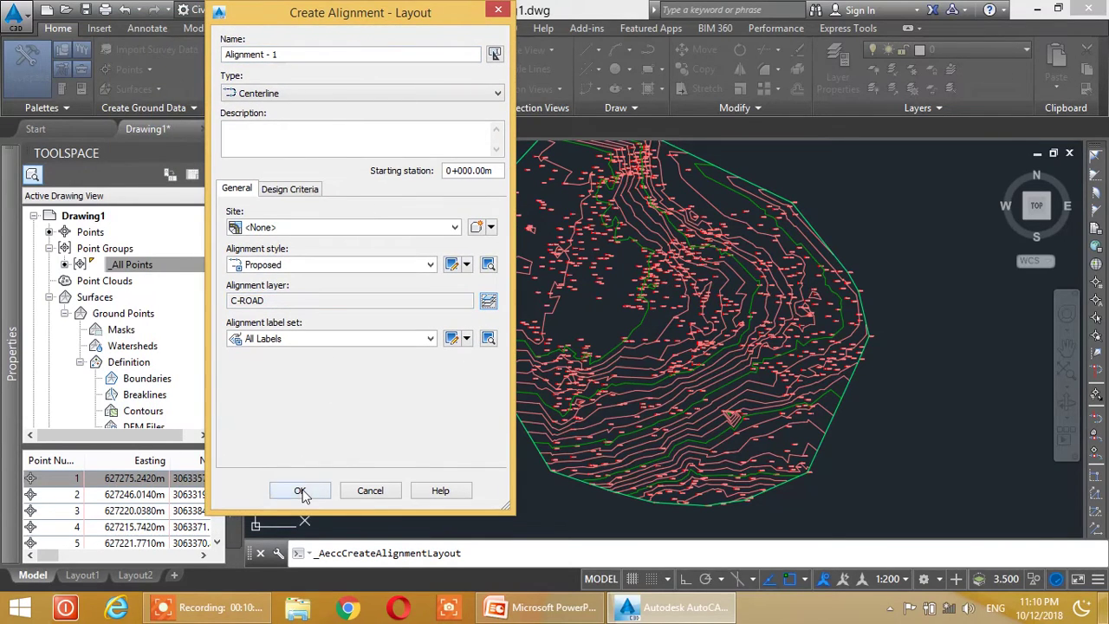
pyautogui.click(300, 491)
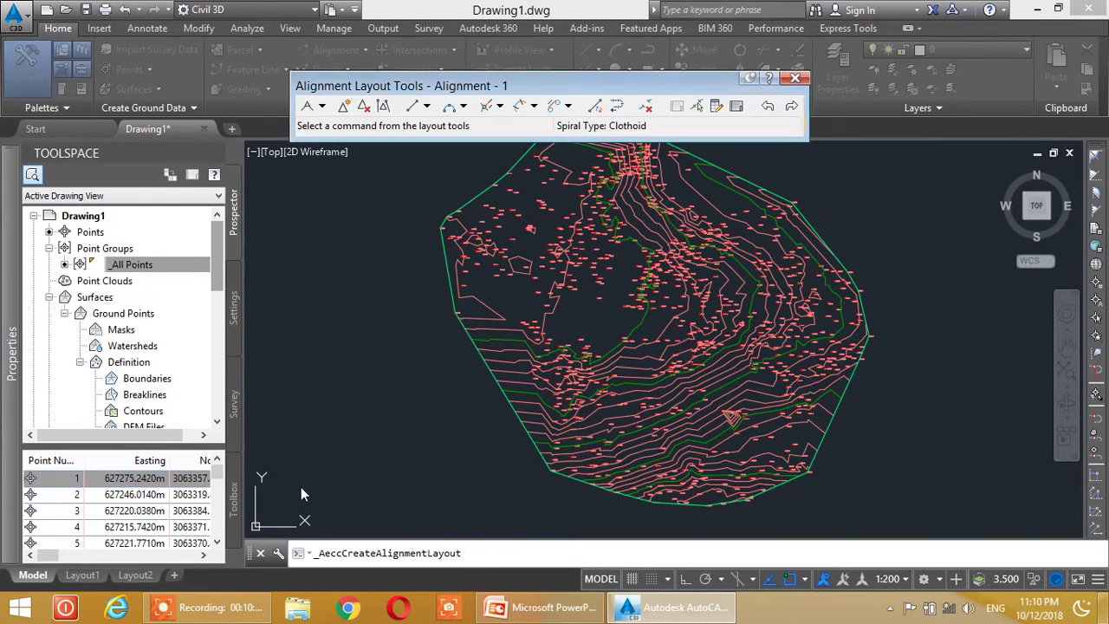
# - Review and accept the Curve and Spiral Settings with only Curve enabled and a default radius of 200 m
pyautogui.moveTo(494, 93); pyautogui.dragTo(344, 102)
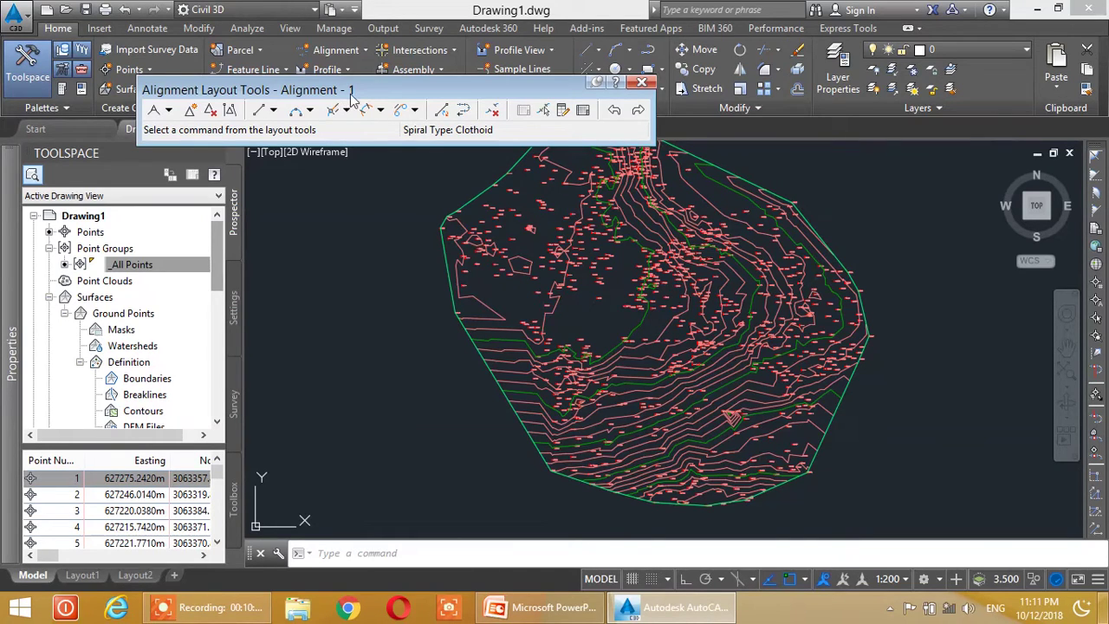
pyautogui.moveTo(357, 92); pyautogui.dragTo(367, 72)
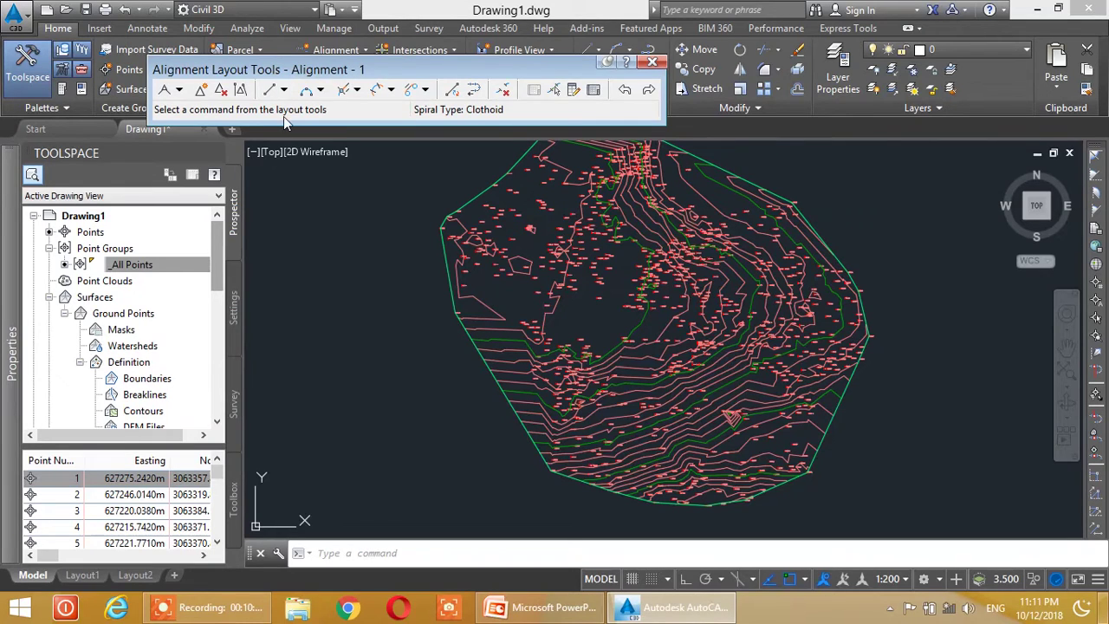
pyautogui.click(179, 91)
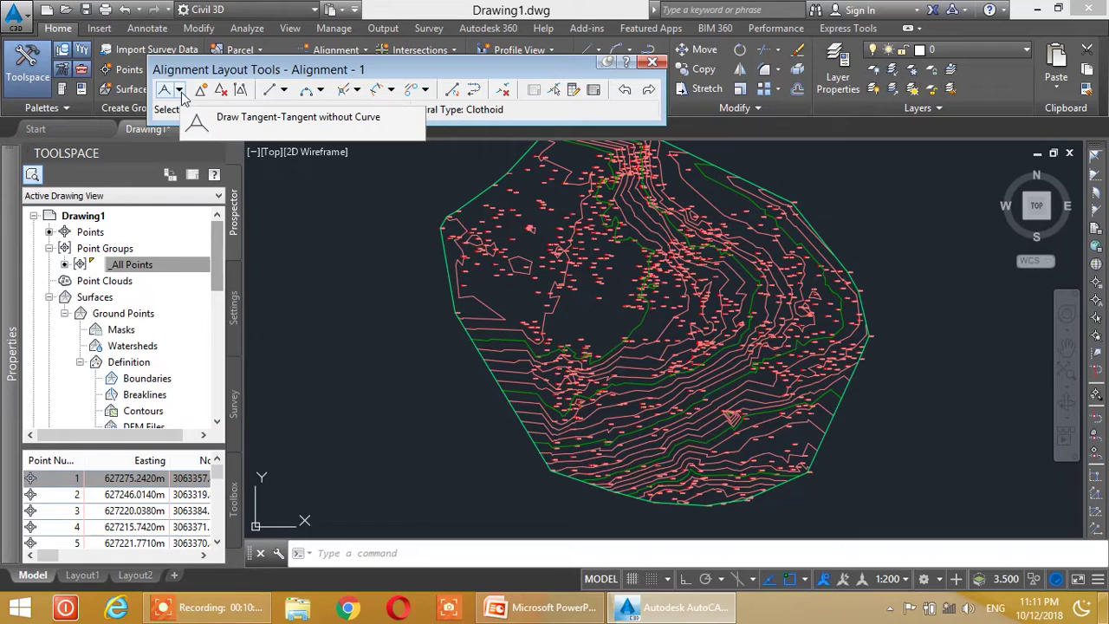
pyautogui.click(181, 92)
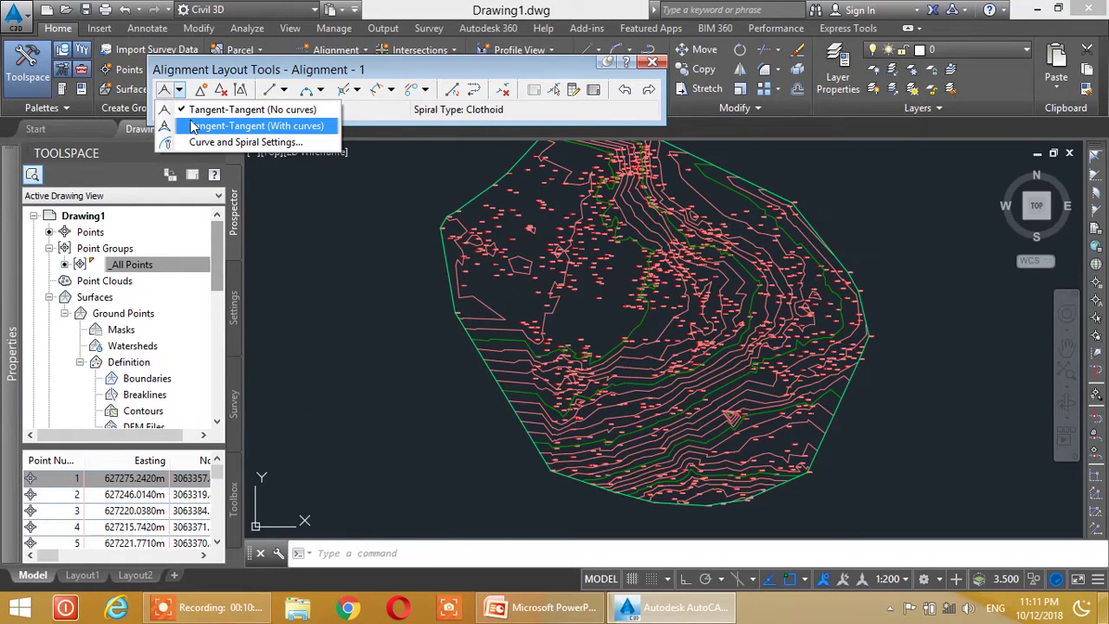
pyautogui.click(200, 142)
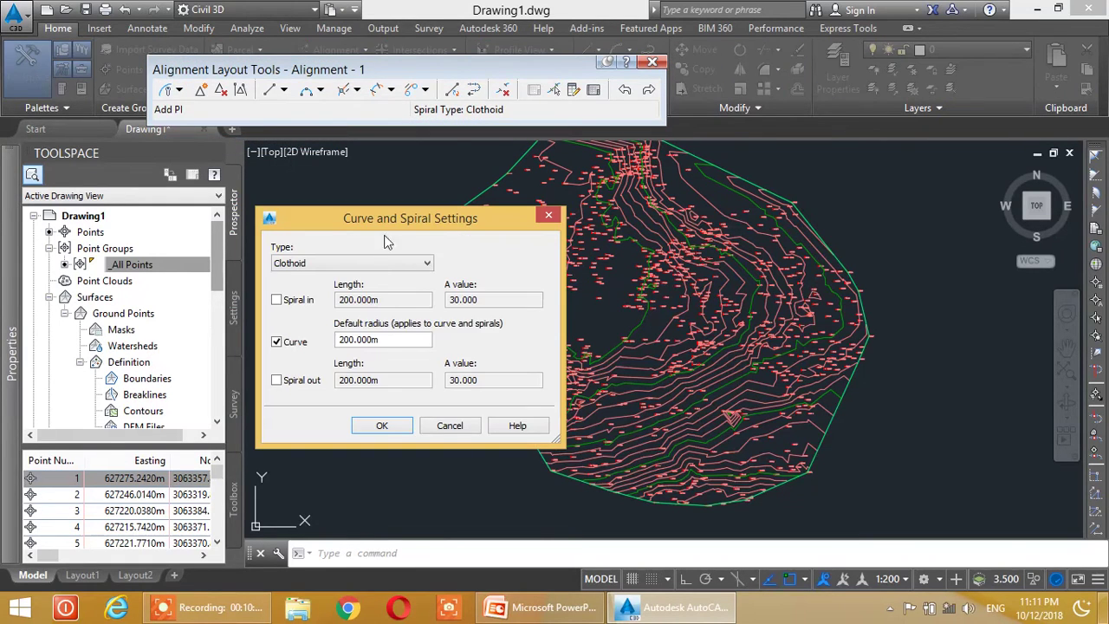
pyautogui.moveTo(392, 225); pyautogui.dragTo(405, 183)
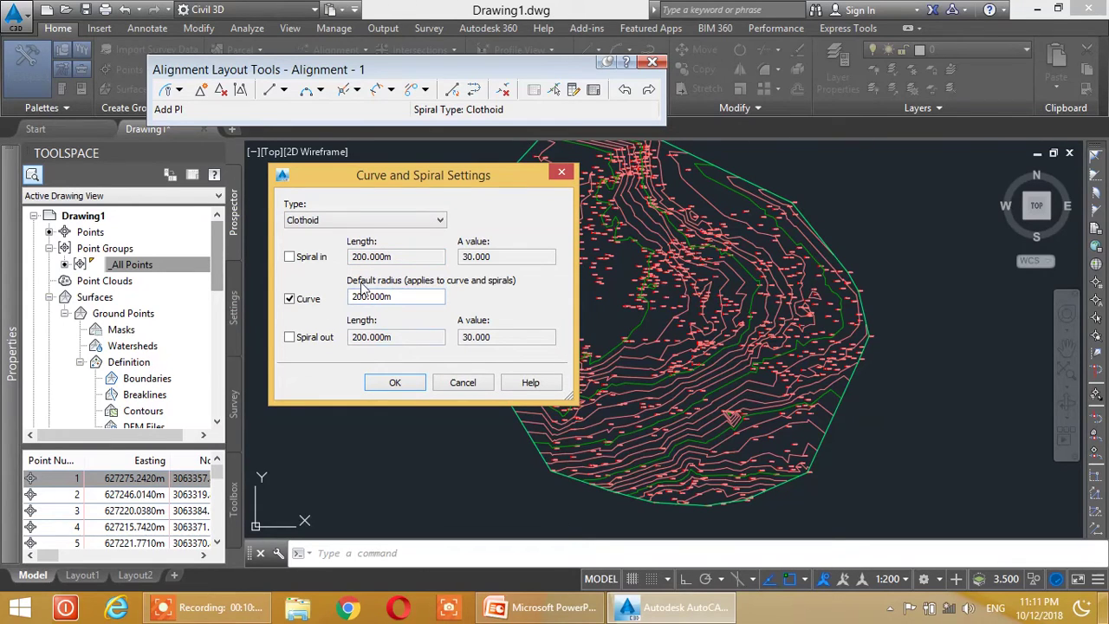
pyautogui.click(405, 297)
pyautogui.moveTo(411, 302); pyautogui.dragTo(344, 293)
pyautogui.click(416, 301)
pyautogui.click(394, 383)
# - Draw the alignment as Tangent-Tangent (With curves) from the surface's southern edge northward through the contours to its northwest corner
pyautogui.click(179, 89)
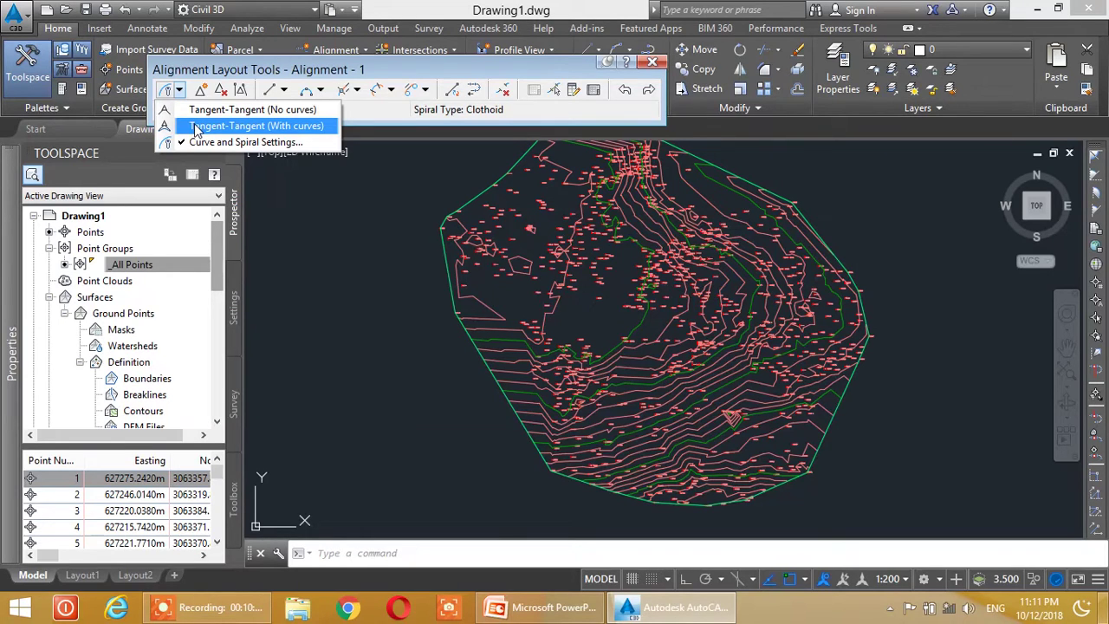
pyautogui.click(196, 128)
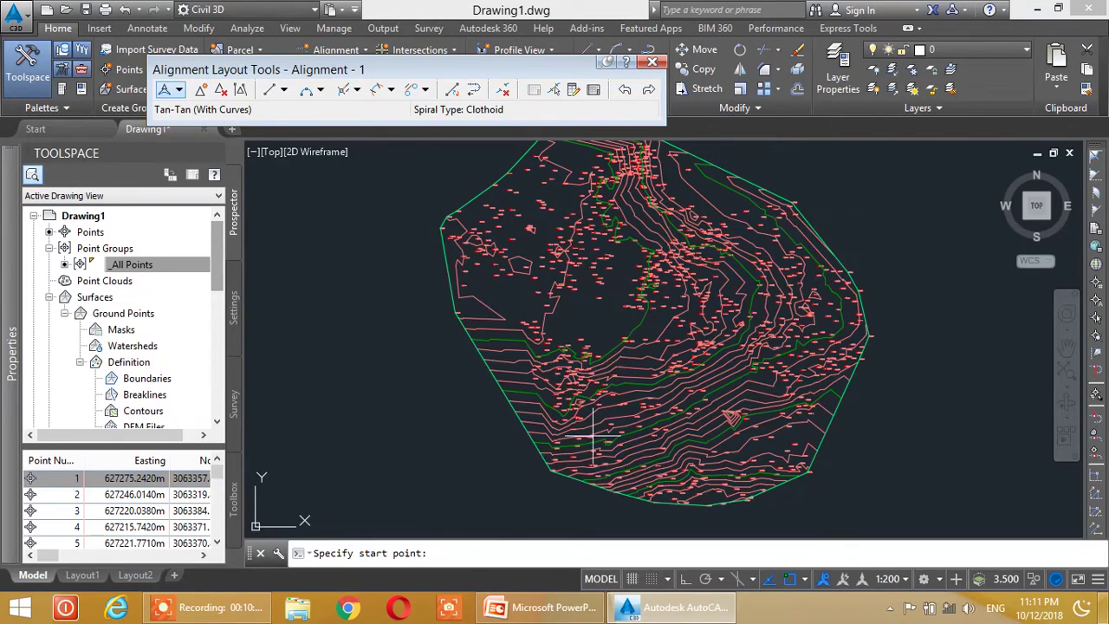
pyautogui.moveTo(661, 448); pyautogui.dragTo(652, 397, button='middle')
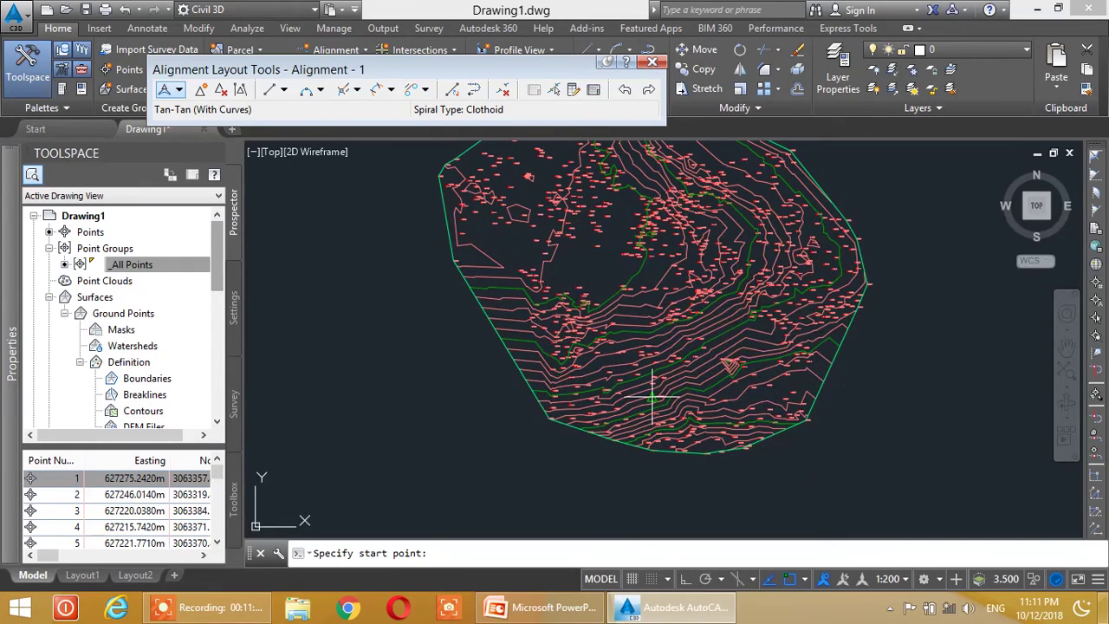
pyautogui.scroll(-2, 652, 396)
pyautogui.scroll(5, 639, 367)
pyautogui.moveTo(664, 403)
pyautogui.mouseDown(button='middle')
pyautogui.moveTo(631, 428)
pyautogui.moveTo(572, 387)
pyautogui.mouseUp(button='middle')
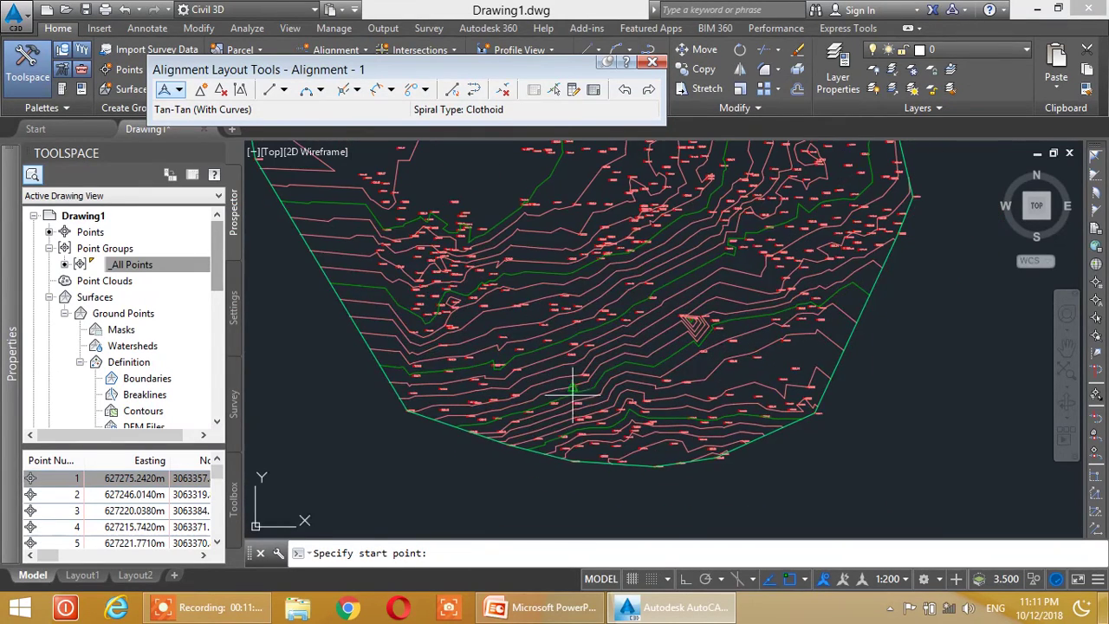
pyautogui.click(564, 456)
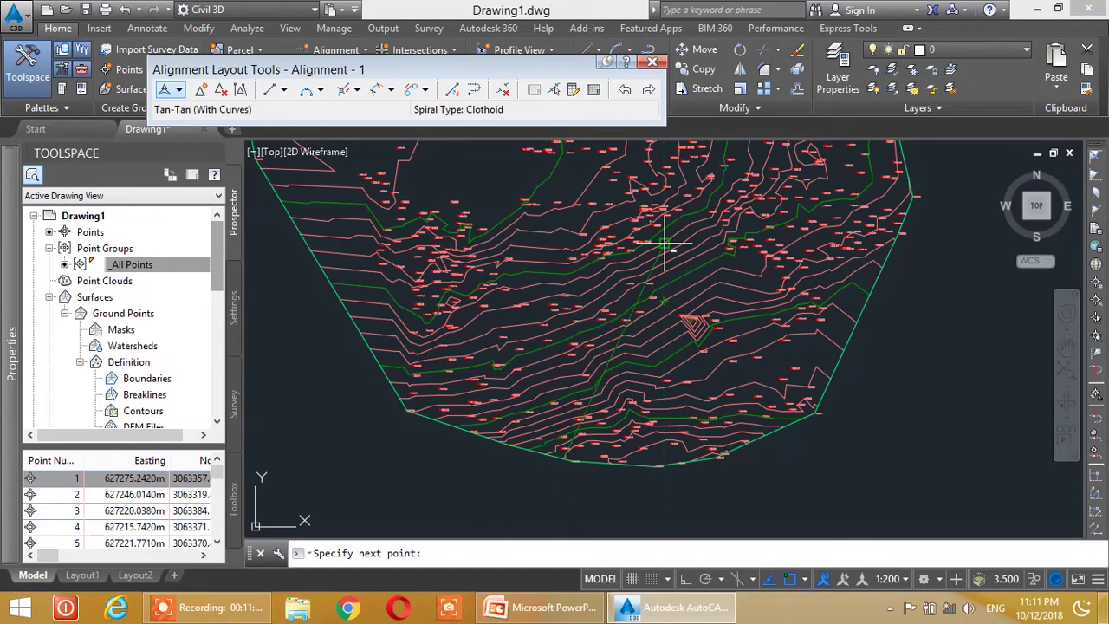
pyautogui.moveTo(664, 234); pyautogui.dragTo(714, 453, button='middle')
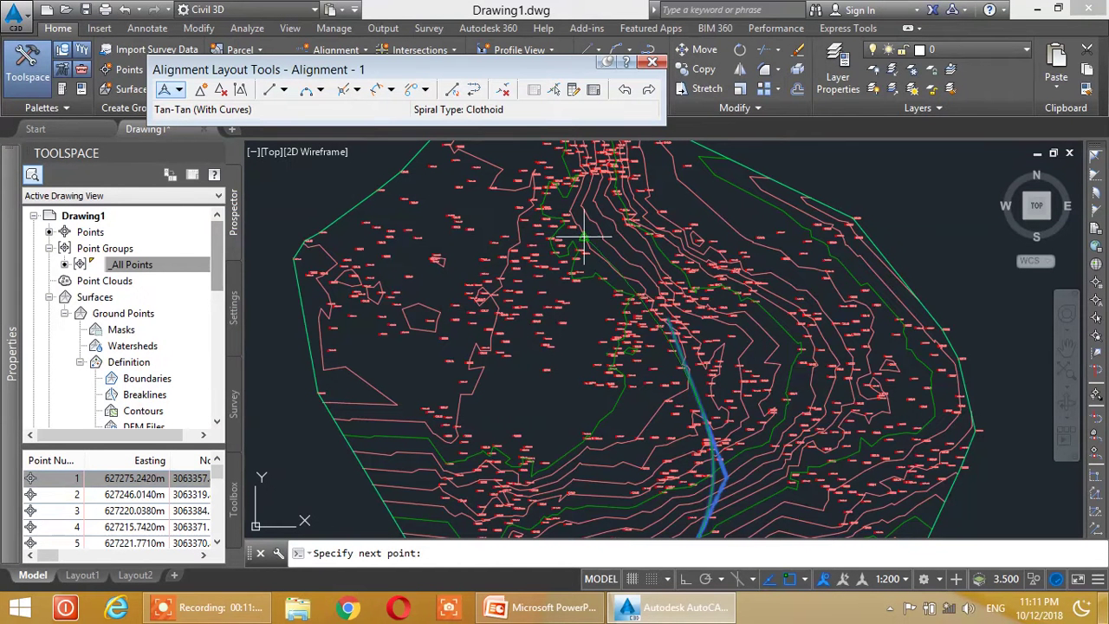
pyautogui.moveTo(630, 208); pyautogui.dragTo(630, 319, button='middle')
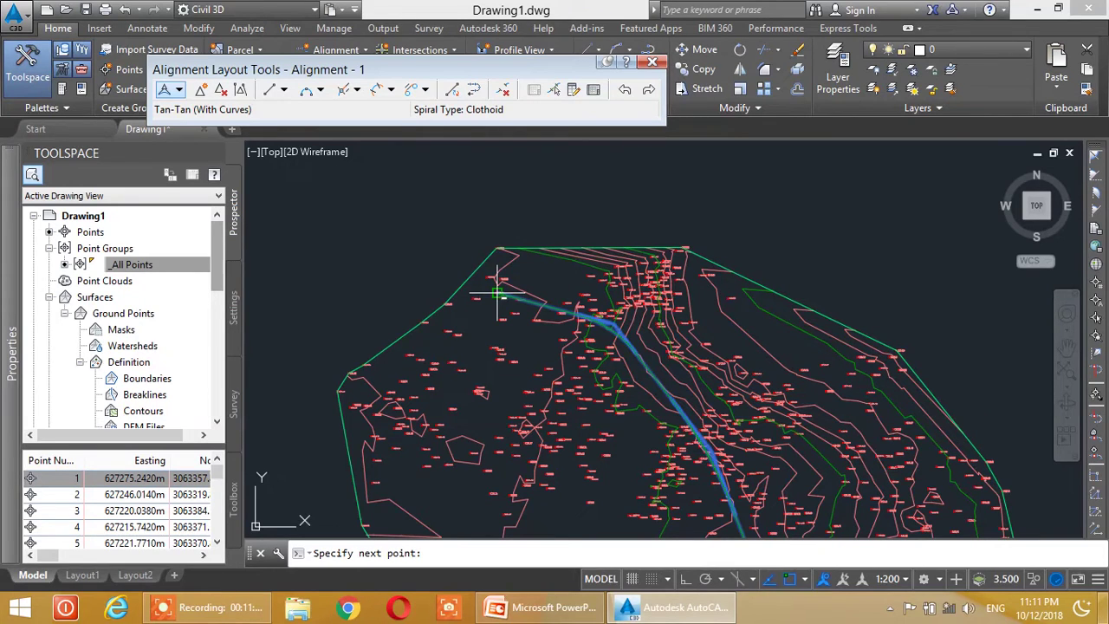
pyautogui.press('Return')
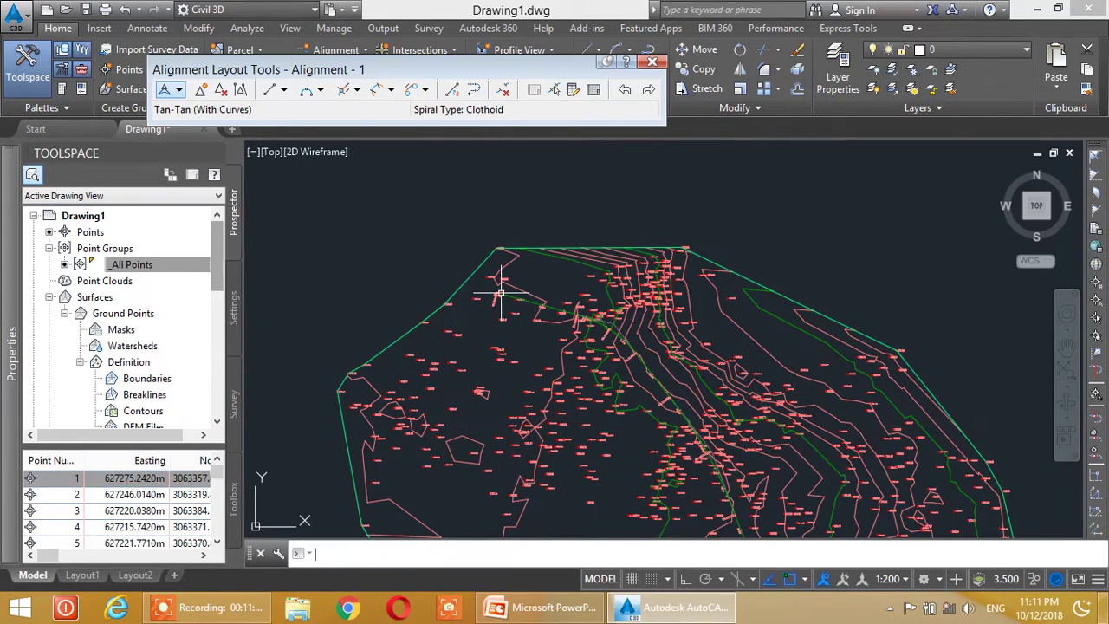
# - Examine the drawn alignment and its labels among the point elevation labels, from the northwest end back across the surface
pyautogui.moveTo(671, 438); pyautogui.dragTo(693, 299, button='middle')
pyautogui.scroll(-2, 740, 392)
pyautogui.moveTo(749, 484); pyautogui.dragTo(747, 344, button='middle')
pyautogui.scroll(5, 741, 361)
pyautogui.moveTo(737, 384)
pyautogui.mouseDown(button='middle')
pyautogui.moveTo(698, 358)
pyautogui.moveTo(664, 460)
pyautogui.moveTo(647, 387)
pyautogui.mouseUp(button='middle')
pyautogui.scroll(4, 649, 365)
pyautogui.scroll(-4, 648, 365)
pyautogui.moveTo(718, 288)
pyautogui.mouseDown(button='middle')
pyautogui.moveTo(720, 276)
pyautogui.moveTo(699, 315)
pyautogui.moveTo(768, 285)
pyautogui.mouseUp(button='middle')
pyautogui.scroll(4, 674, 321)
pyautogui.scroll(-5, 783, 247)
pyautogui.moveTo(825, 223)
pyautogui.mouseDown(button='middle')
pyautogui.moveTo(884, 255)
pyautogui.moveTo(777, 173)
pyautogui.moveTo(849, 382)
pyautogui.moveTo(797, 322)
pyautogui.moveTo(693, 390)
pyautogui.moveTo(618, 302)
pyautogui.mouseUp(button='middle')
pyautogui.scroll(-8, 664, 314)
pyautogui.scroll(5, 637, 299)
pyautogui.scroll(-3, 637, 299)
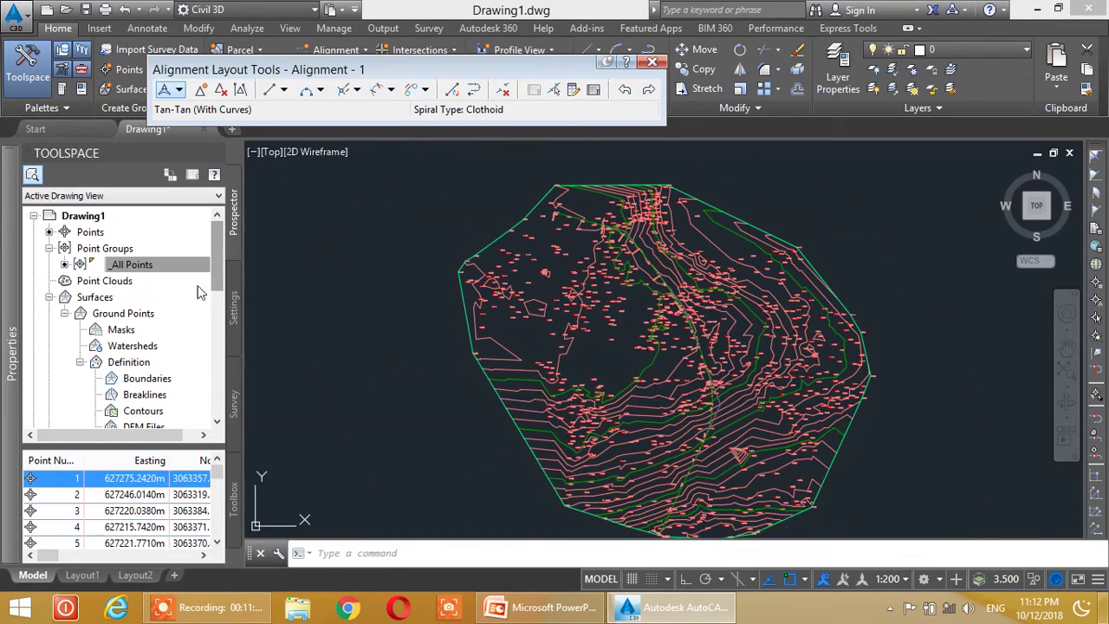
# - Set the _All Points group's point label style to <none> and apply it
pyautogui.rightClick(166, 266)
pyautogui.click(179, 271)
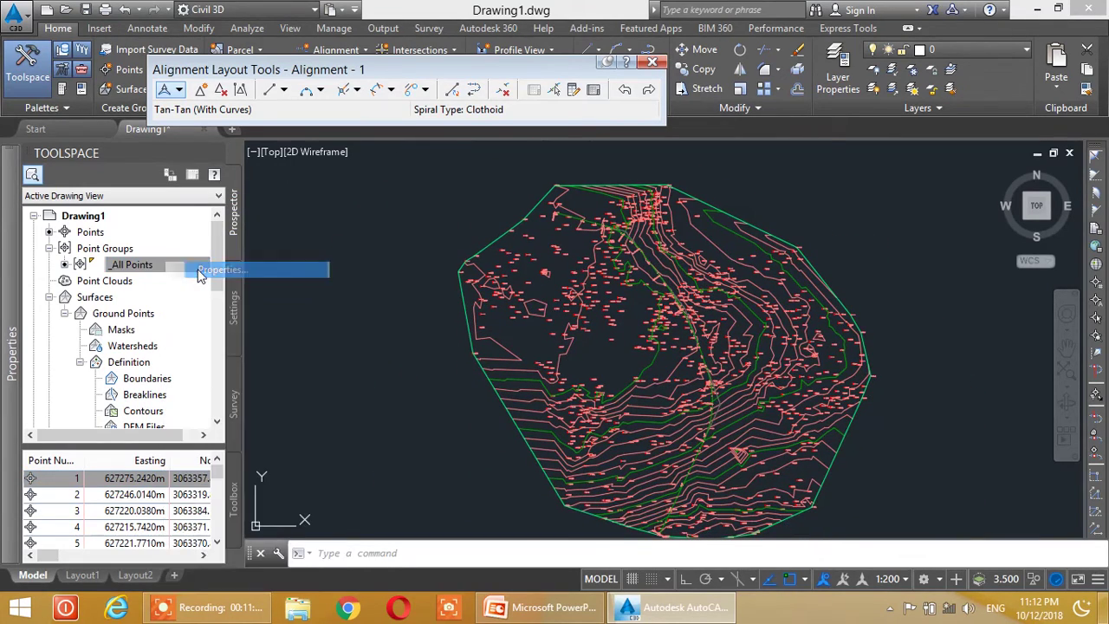
pyautogui.click(297, 329)
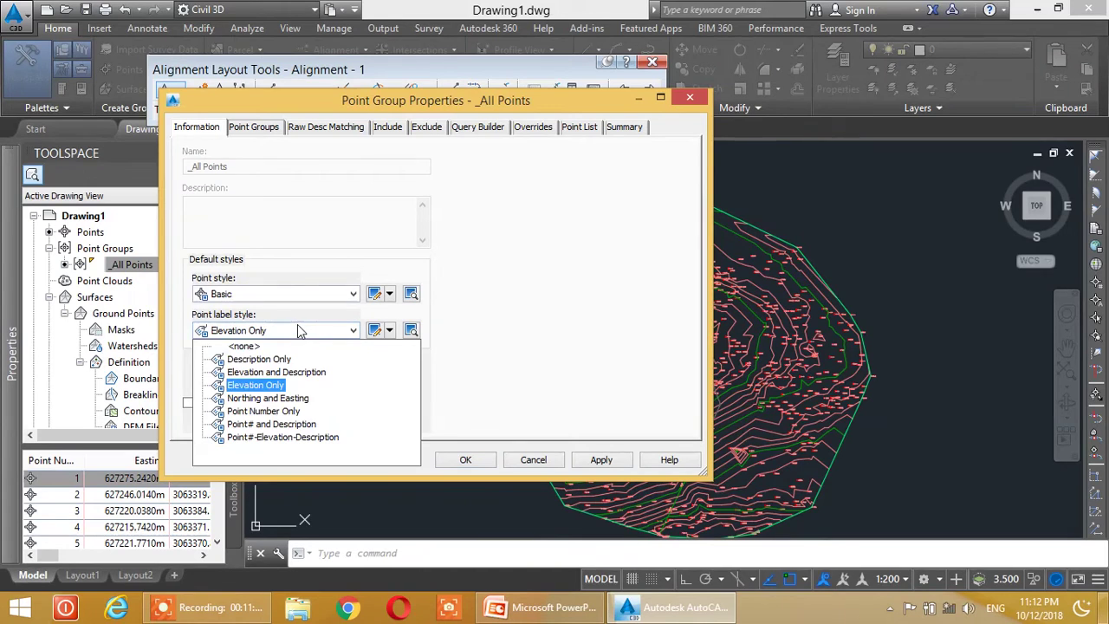
pyautogui.click(252, 345)
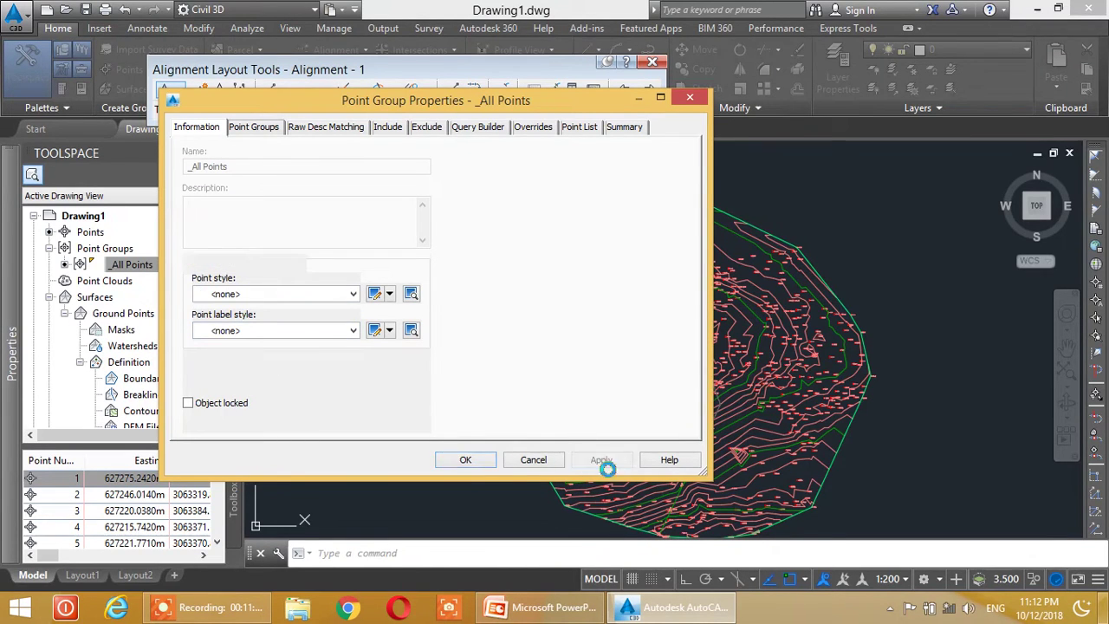
pyautogui.click(477, 461)
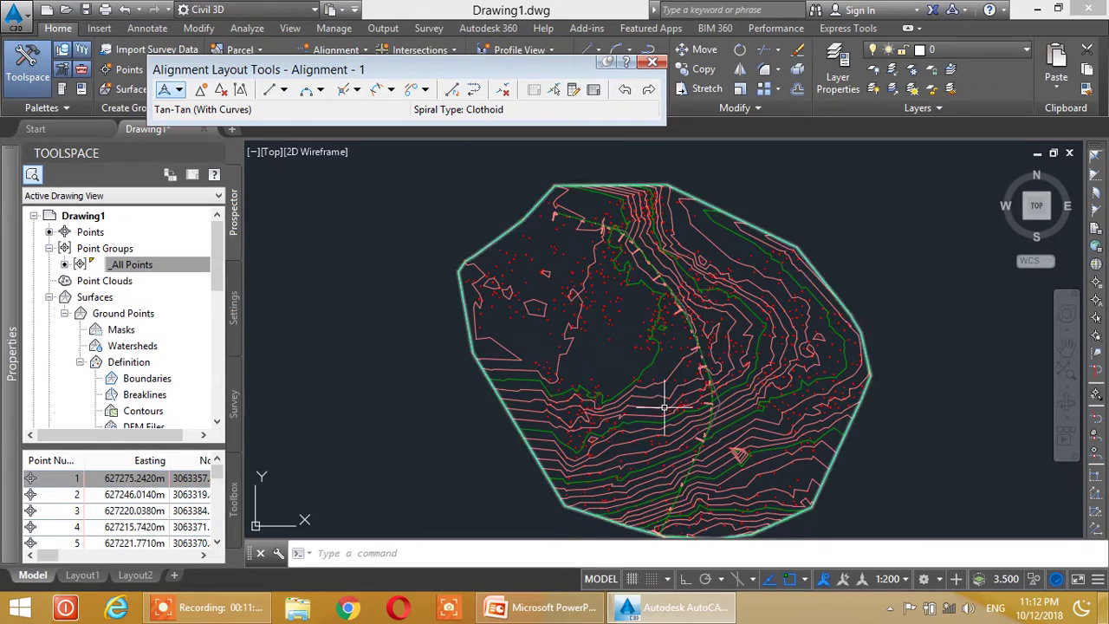
# - Inspect the station and geometry point labels along the alignment's tangents and curves, from the southern start to the northwest end
pyautogui.scroll(6, 646, 403)
pyautogui.moveTo(623, 431); pyautogui.dragTo(636, 357, button='middle')
pyautogui.scroll(4, 613, 398)
pyautogui.moveTo(703, 246)
pyautogui.mouseDown(button='middle')
pyautogui.moveTo(683, 397)
pyautogui.moveTo(730, 299)
pyautogui.mouseUp(button='middle')
pyautogui.scroll(-4, 729, 299)
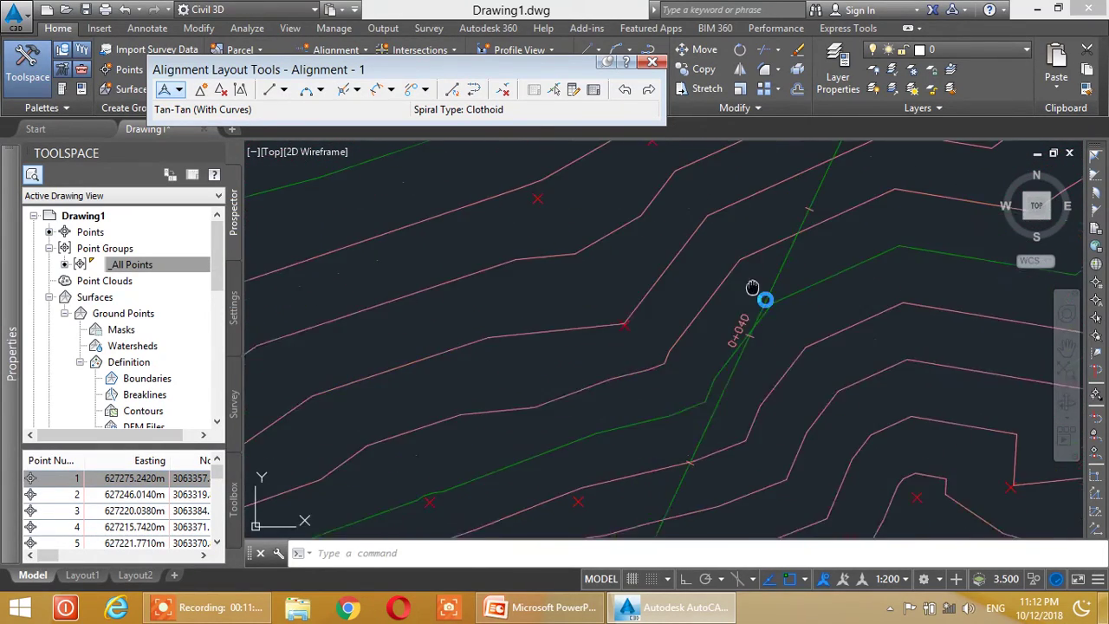
pyautogui.moveTo(792, 262); pyautogui.dragTo(768, 374, button='middle')
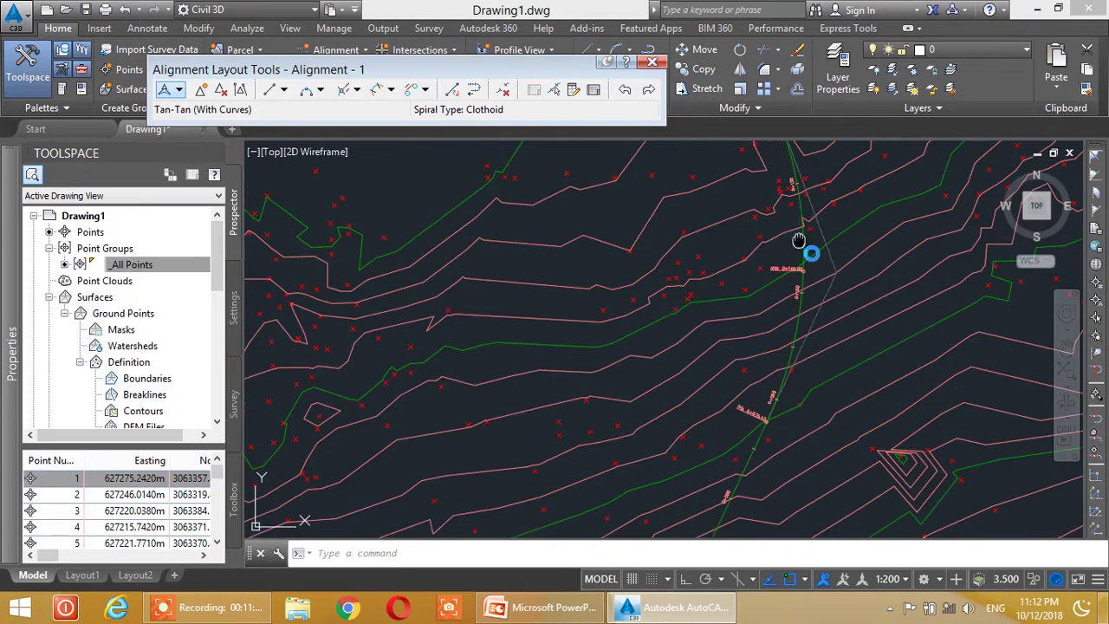
pyautogui.moveTo(800, 243); pyautogui.dragTo(800, 389, button='middle')
pyautogui.moveTo(748, 260)
pyautogui.mouseDown(button='middle')
pyautogui.moveTo(775, 317)
pyautogui.moveTo(737, 228)
pyautogui.moveTo(738, 337)
pyautogui.mouseUp(button='middle')
pyautogui.moveTo(654, 265)
pyautogui.mouseDown(button='middle')
pyautogui.moveTo(752, 333)
pyautogui.moveTo(740, 309)
pyautogui.mouseUp(button='middle')
pyautogui.scroll(-2, 725, 296)
pyautogui.moveTo(723, 367); pyautogui.dragTo(658, 221, button='middle')
pyautogui.moveTo(792, 394); pyautogui.dragTo(753, 338, button='middle')
pyautogui.moveTo(832, 448)
pyautogui.mouseDown(button='middle')
pyautogui.moveTo(822, 392)
pyautogui.moveTo(780, 389)
pyautogui.moveTo(790, 300)
pyautogui.moveTo(737, 367)
pyautogui.moveTo(735, 294)
pyautogui.moveTo(740, 372)
pyautogui.mouseUp(button='middle')
pyautogui.scroll(-3, 730, 317)
pyautogui.scroll(2, 725, 340)
pyautogui.moveTo(753, 457); pyautogui.dragTo(735, 325, button='middle')
pyautogui.moveTo(812, 292); pyautogui.dragTo(831, 411, button='middle')
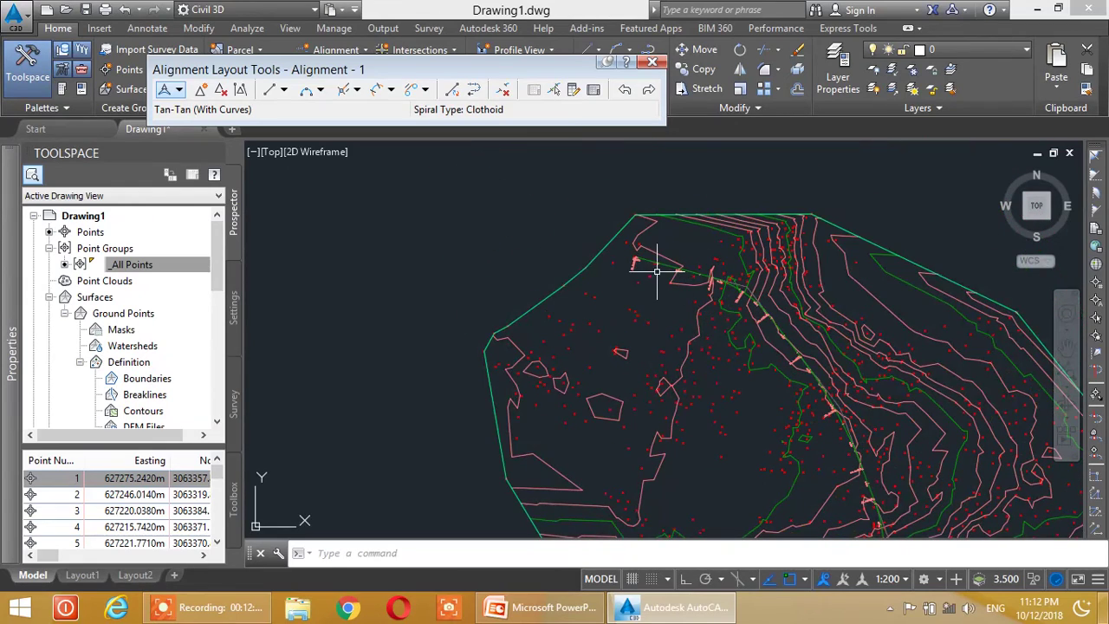
# - Finish the alignment layout by closing the Alignment Layout Tools
pyautogui.moveTo(806, 453); pyautogui.dragTo(734, 303, button='middle')
pyautogui.scroll(-4, 754, 340)
pyautogui.moveTo(758, 389)
pyautogui.mouseDown(button='middle')
pyautogui.moveTo(592, 331)
pyautogui.moveTo(695, 402)
pyautogui.mouseUp(button='middle')
pyautogui.scroll(2, 607, 332)
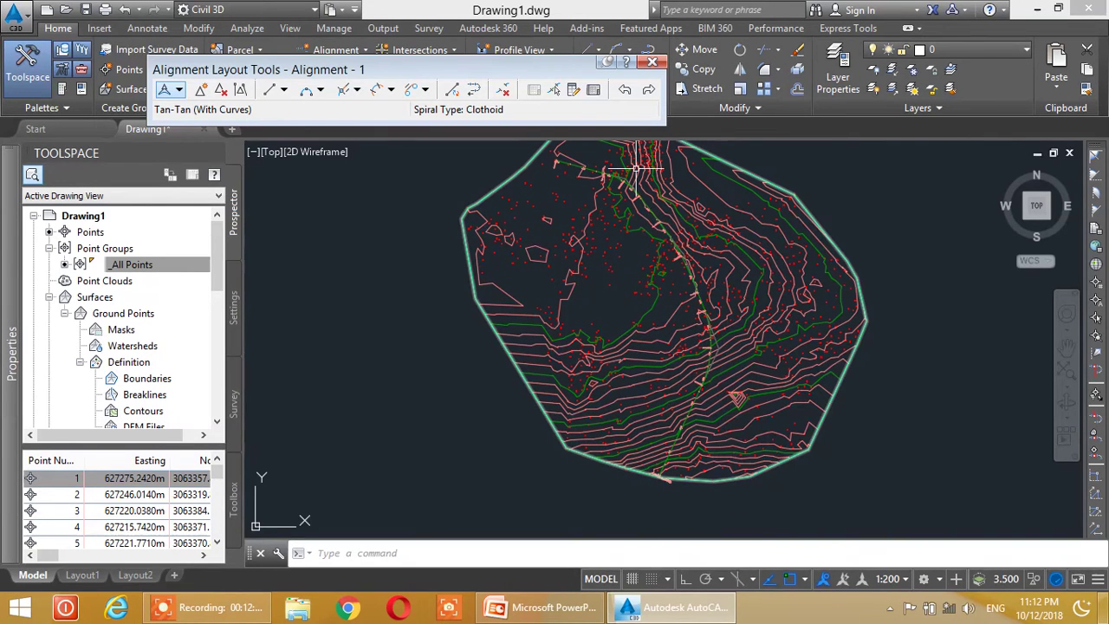
pyautogui.moveTo(516, 73); pyautogui.dragTo(509, 100)
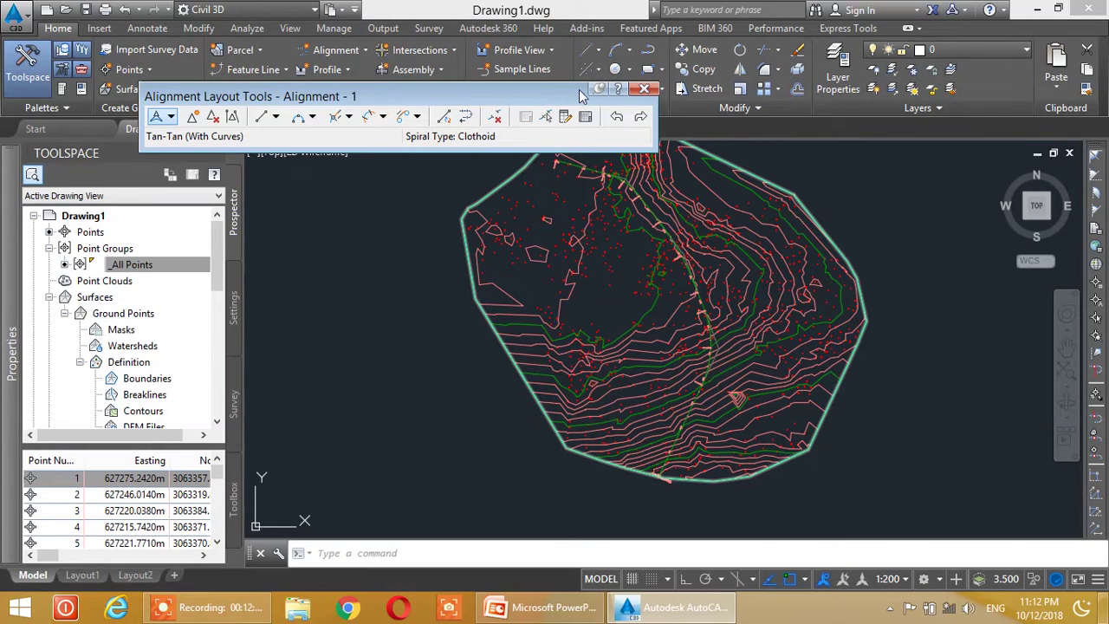
pyautogui.click(642, 91)
pyautogui.moveTo(504, 210); pyautogui.dragTo(503, 290, button='middle')
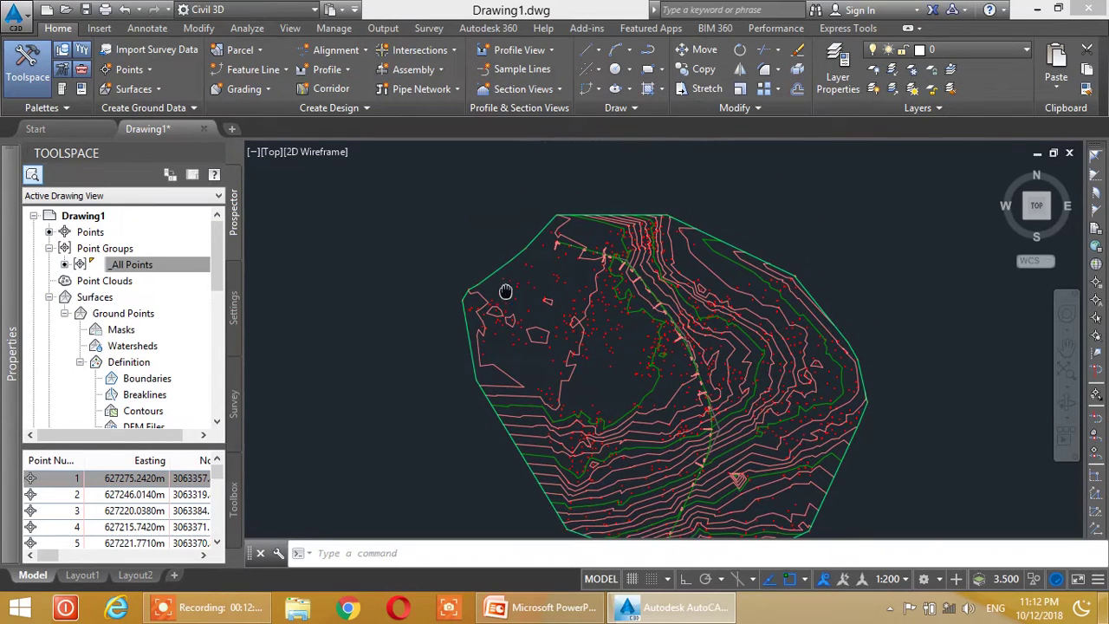
# - Start creating a surface profile, keeping Alignment - 1 as its alignment
pyautogui.click(353, 54)
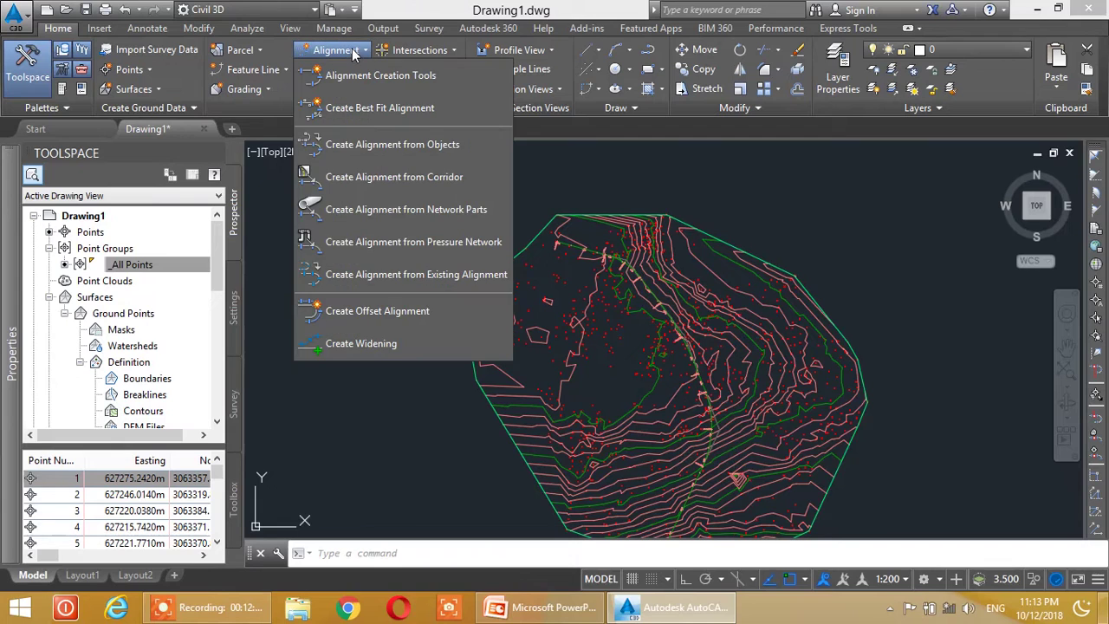
pyautogui.click(353, 54)
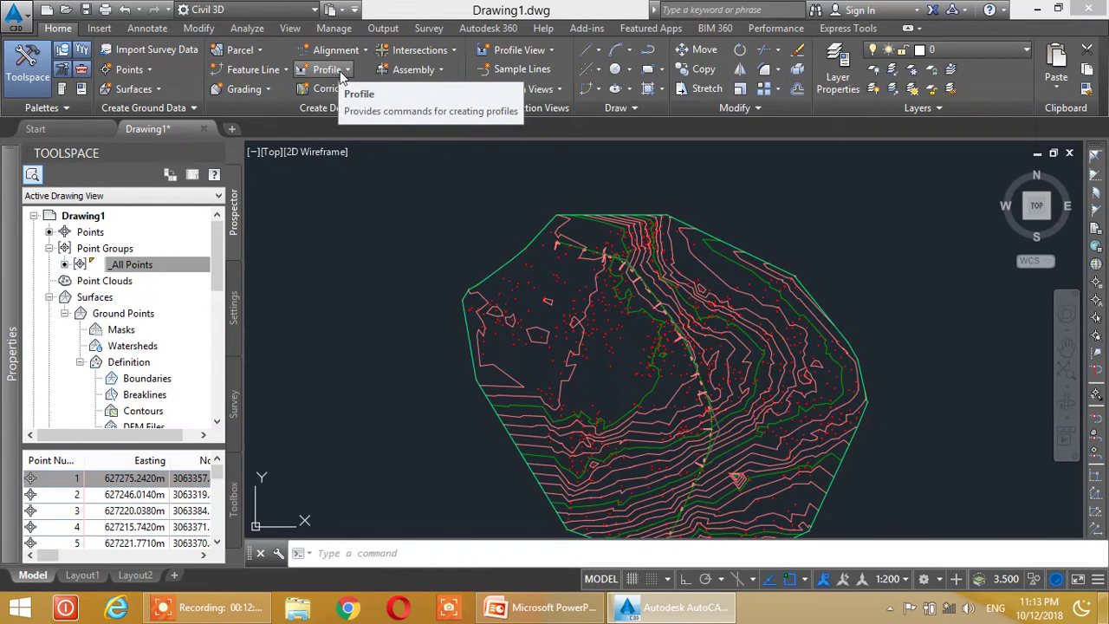
pyautogui.click(346, 71)
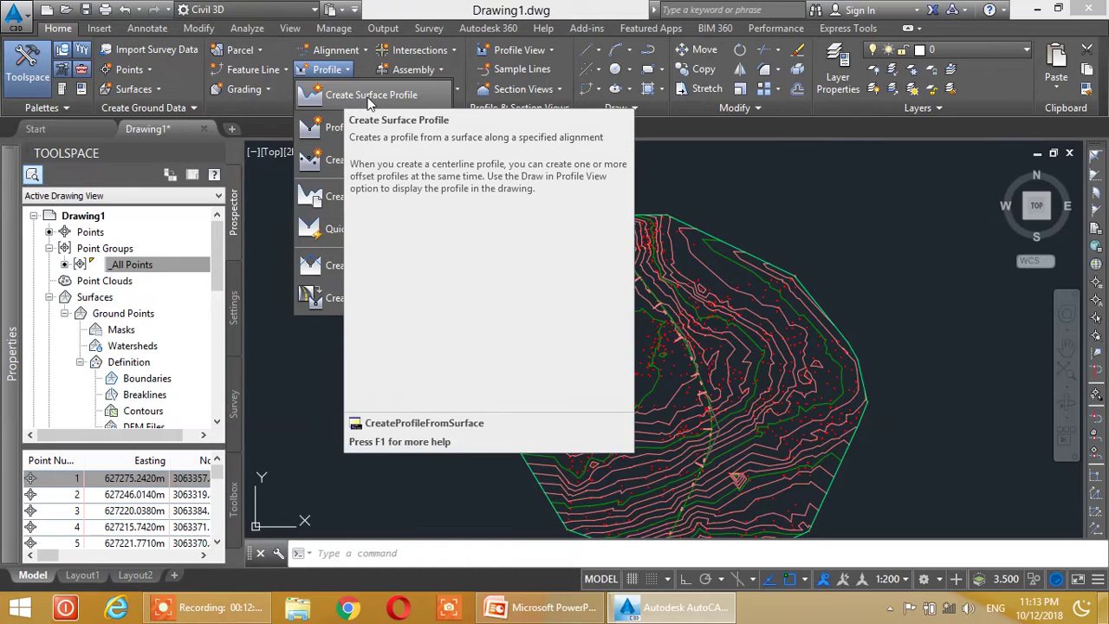
pyautogui.click(375, 97)
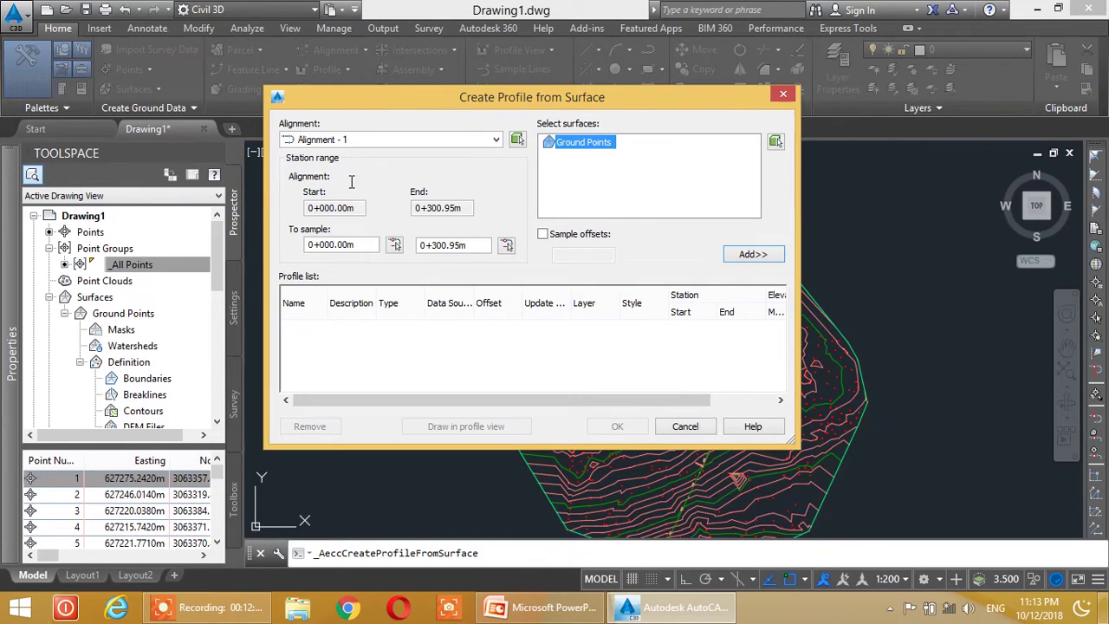
pyautogui.moveTo(560, 103); pyautogui.dragTo(449, 87)
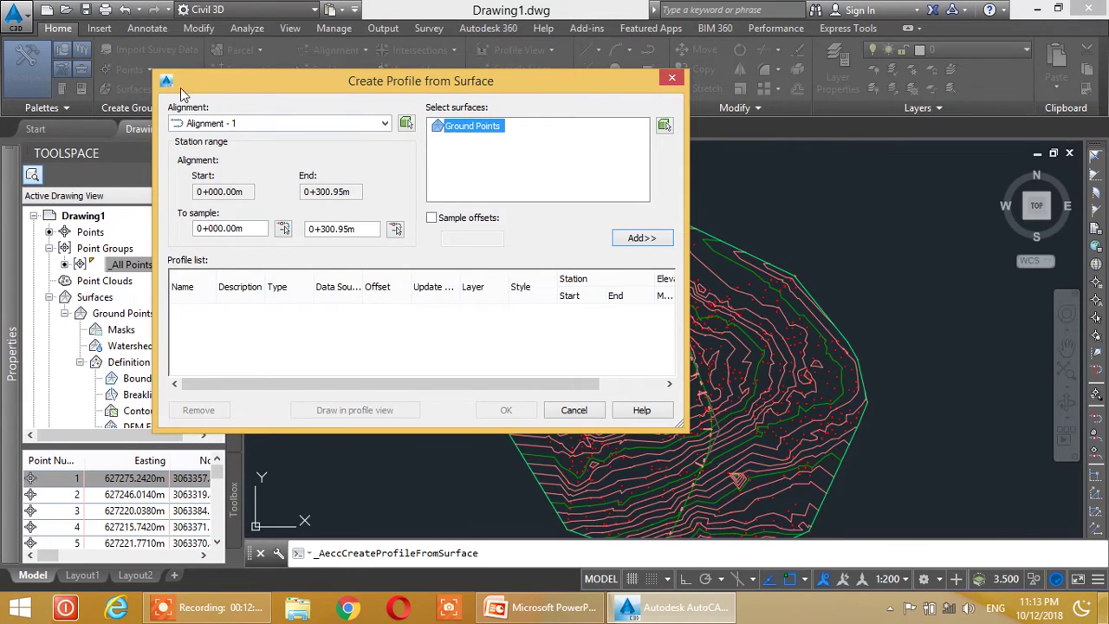
pyautogui.click(384, 124)
pyautogui.click(384, 126)
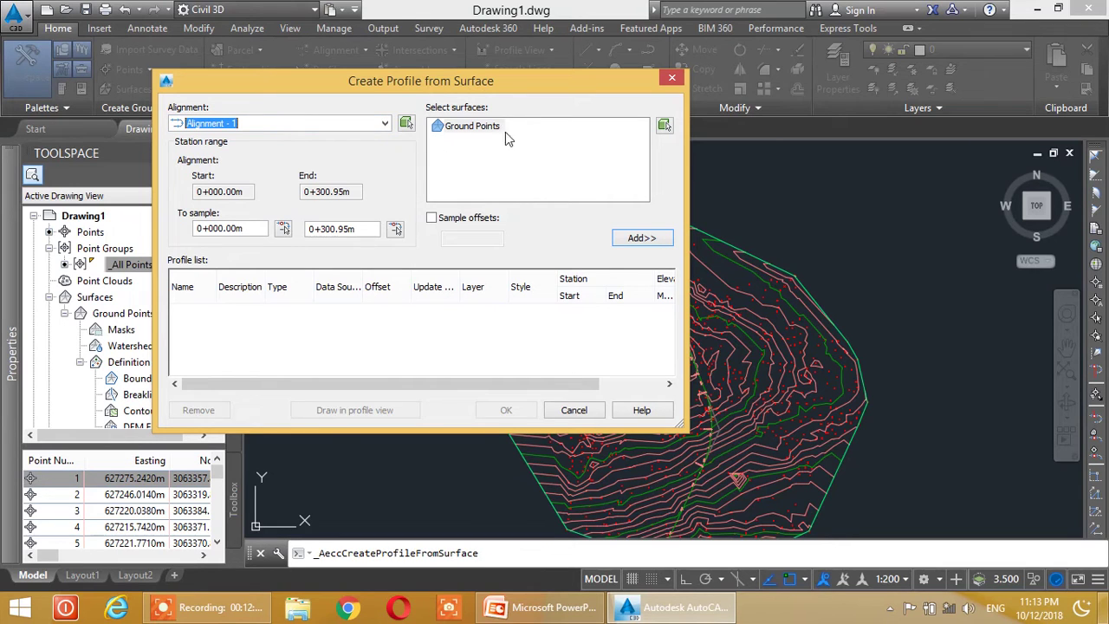
# - Add the Ground Points surface to the profile list over the full station range 0+000.00m to 0+300.95m, without sample offsets
pyautogui.click(473, 129)
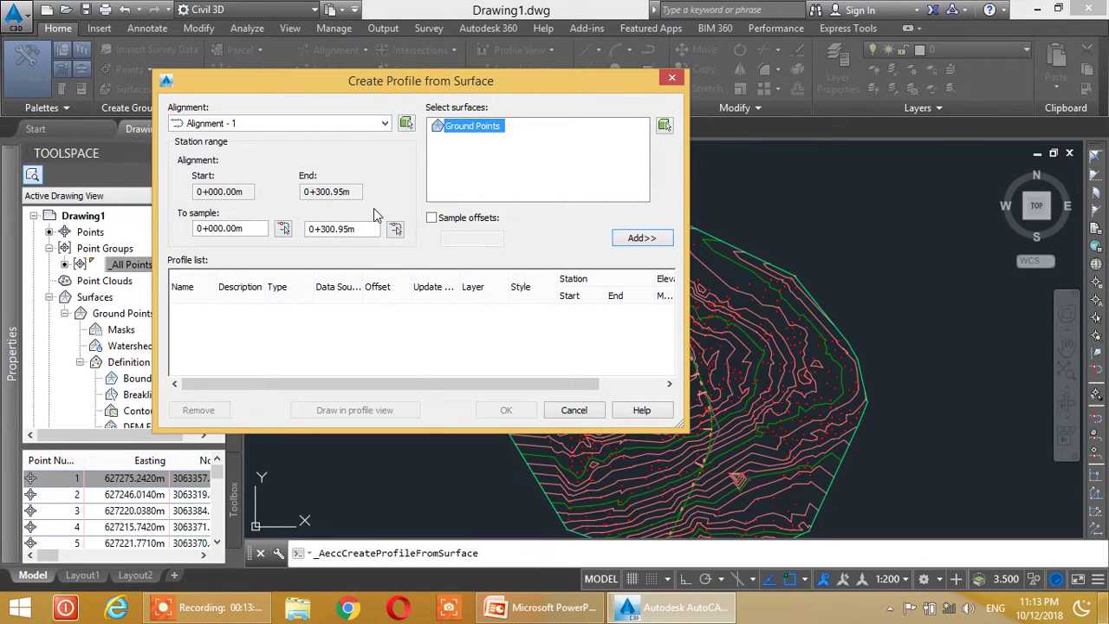
pyautogui.moveTo(368, 229); pyautogui.dragTo(204, 239)
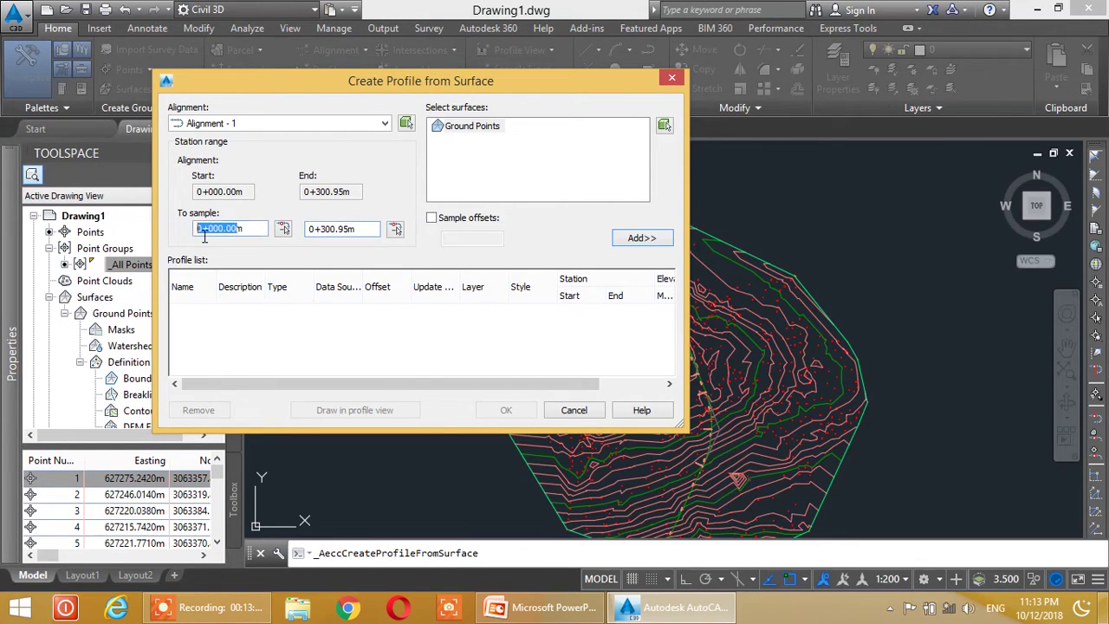
pyautogui.click(250, 236)
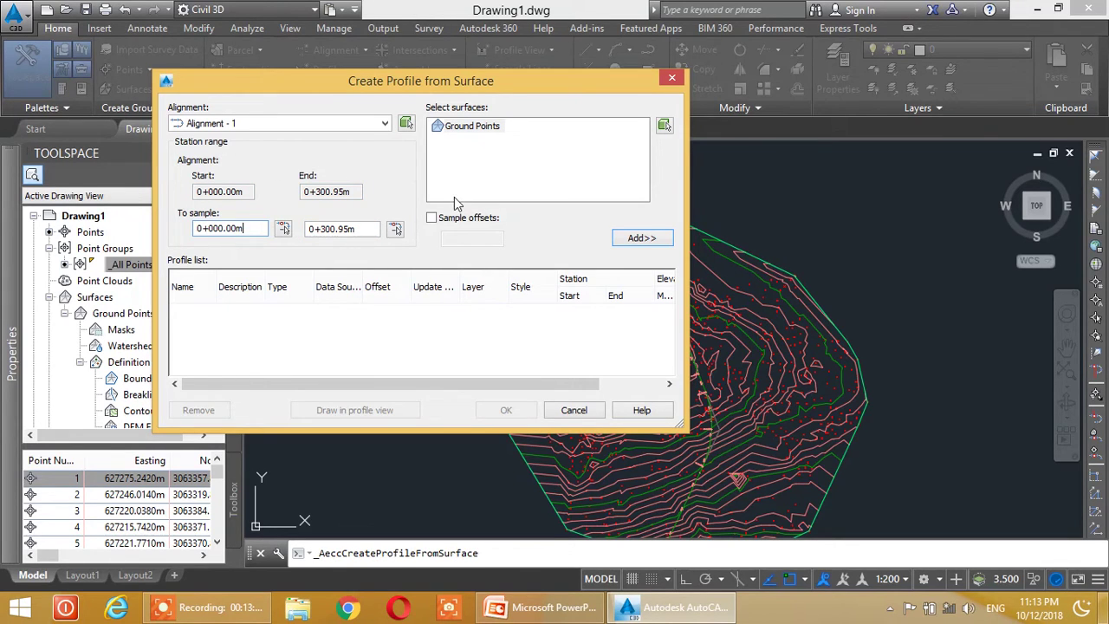
pyautogui.click(432, 218)
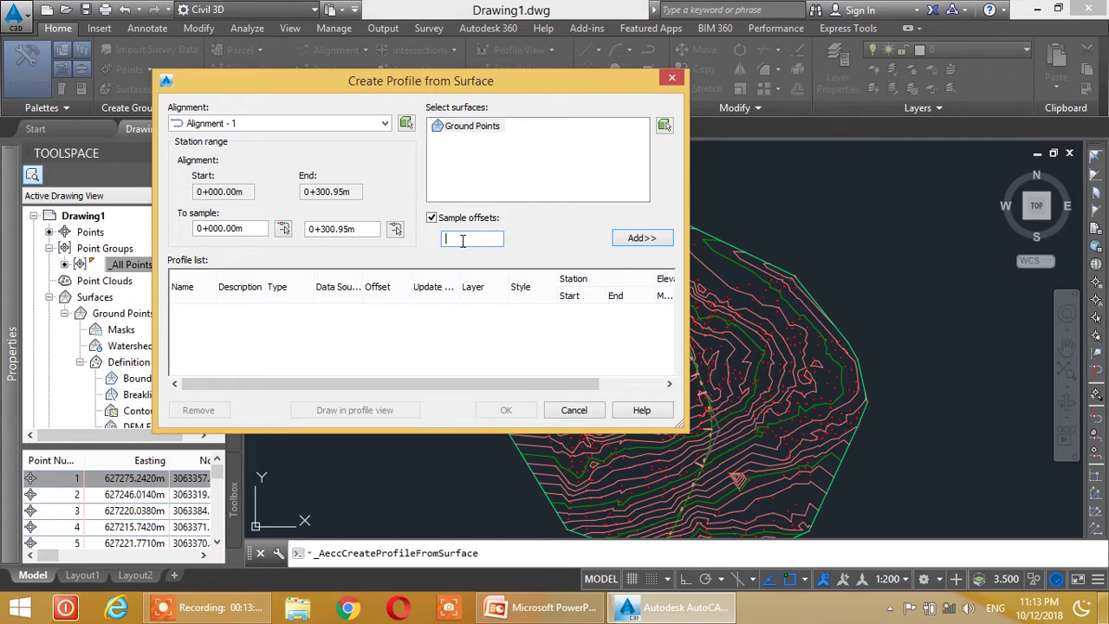
pyautogui.click(432, 219)
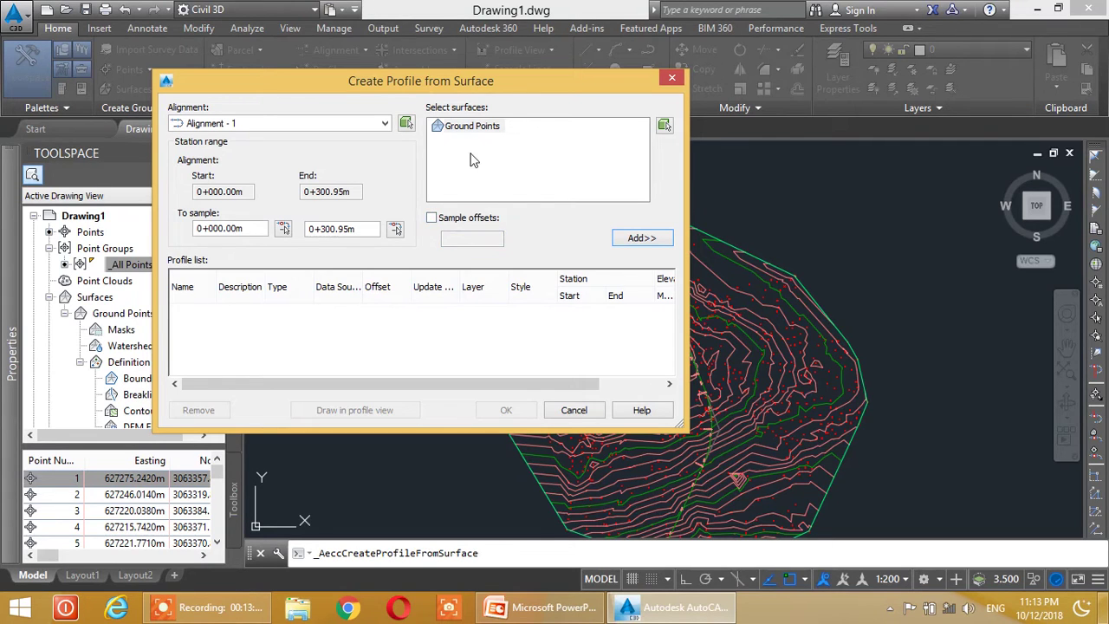
pyautogui.click(496, 126)
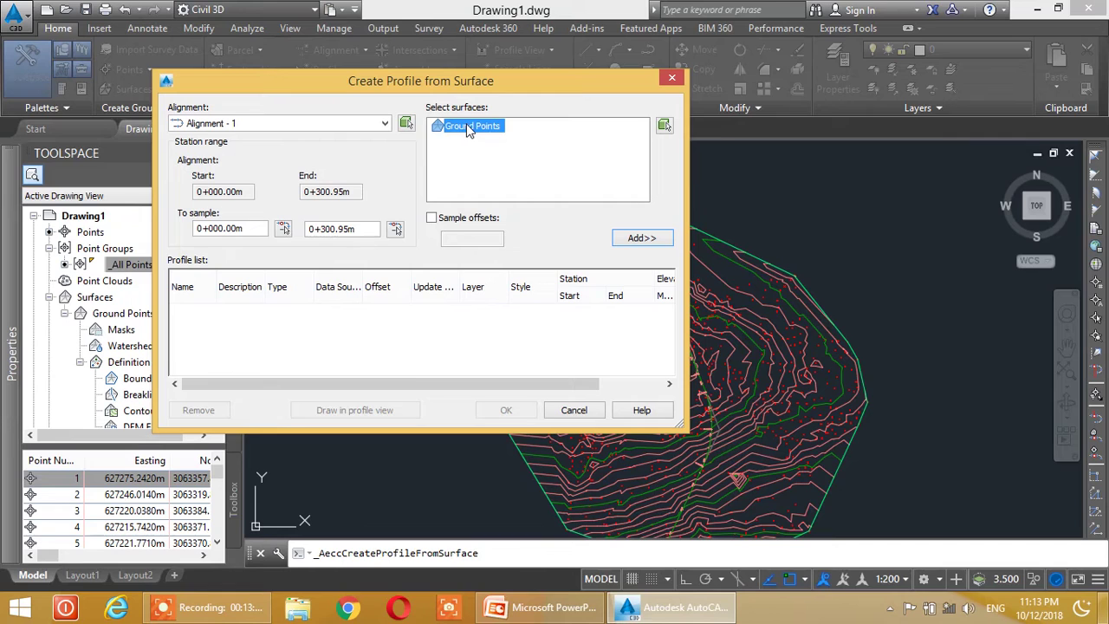
pyautogui.click(641, 239)
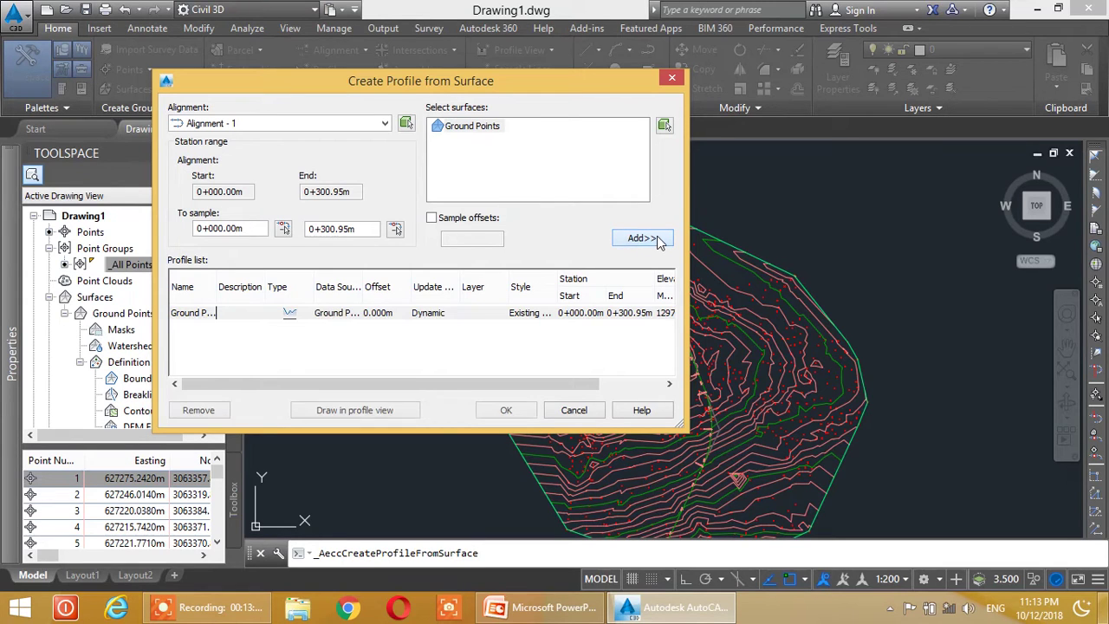
pyautogui.click(321, 316)
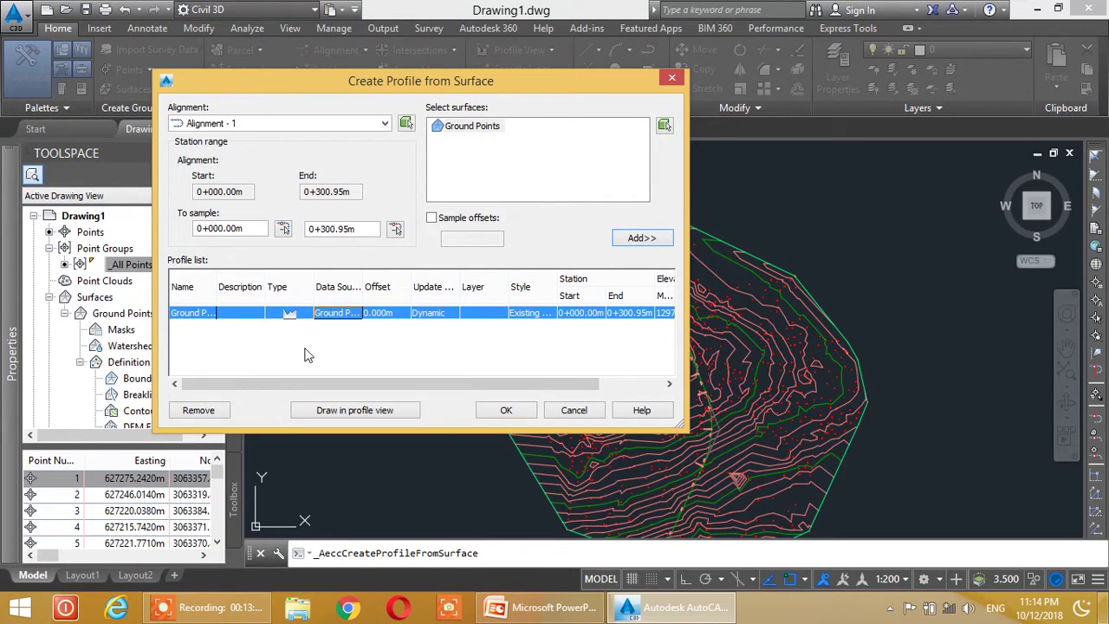
pyautogui.moveTo(392, 384)
pyautogui.mouseDown()
pyautogui.moveTo(456, 384)
pyautogui.moveTo(400, 384)
pyautogui.mouseUp()
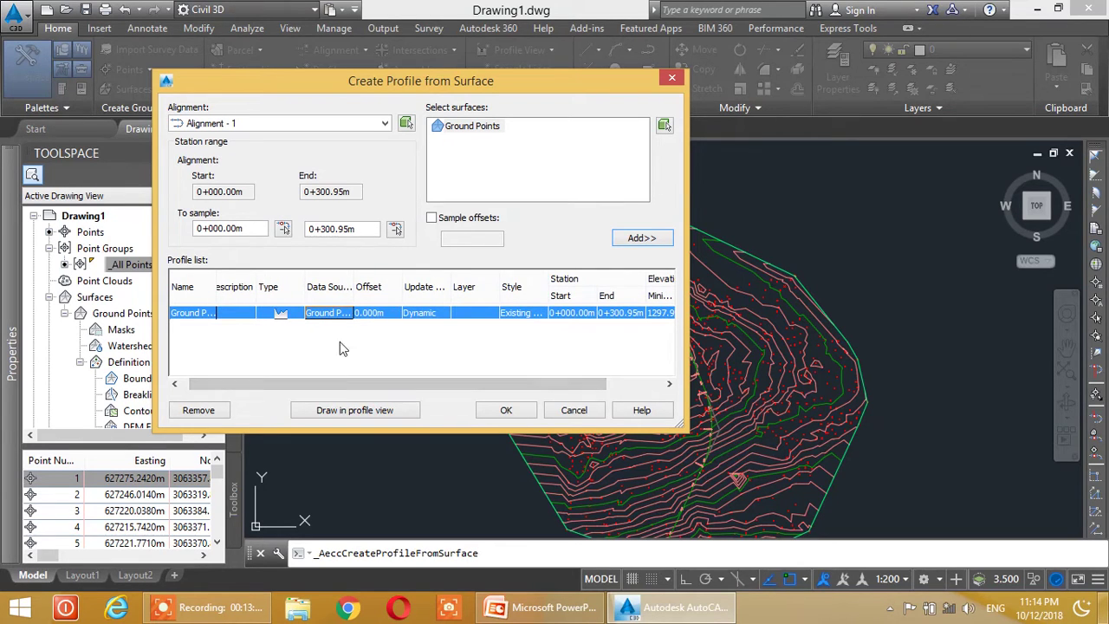
# - Set up drawing the profile in a profile view for Alignment - 1 and name the view "existing profile"
pyautogui.click(350, 411)
pyautogui.moveTo(476, 105); pyautogui.dragTo(462, 71)
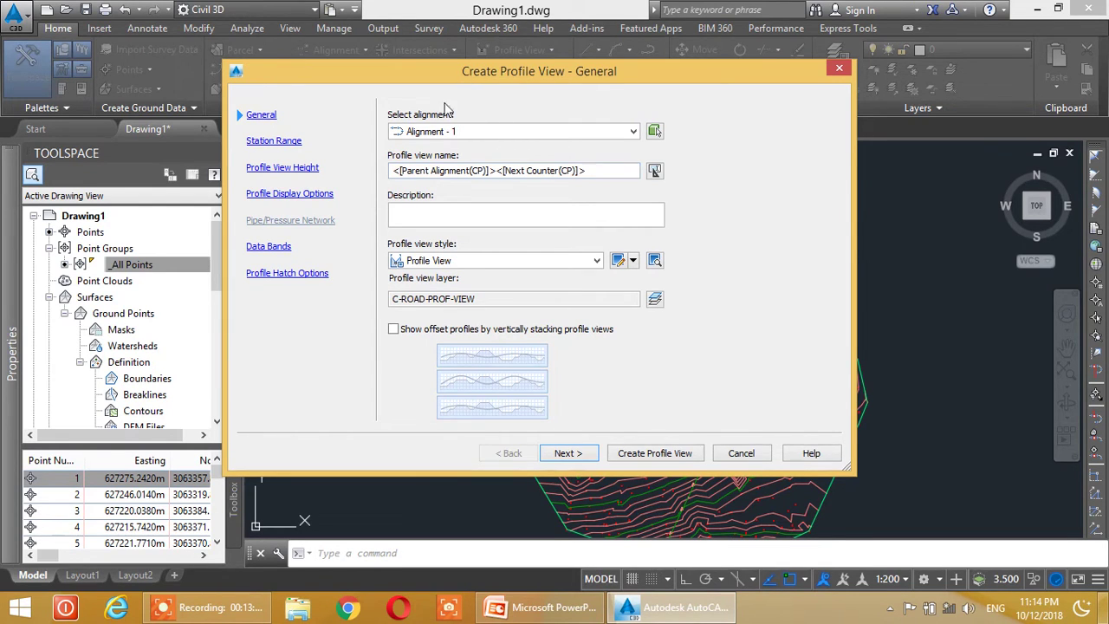
pyautogui.click(511, 132)
pyautogui.click(528, 132)
pyautogui.moveTo(598, 173); pyautogui.dragTo(386, 167)
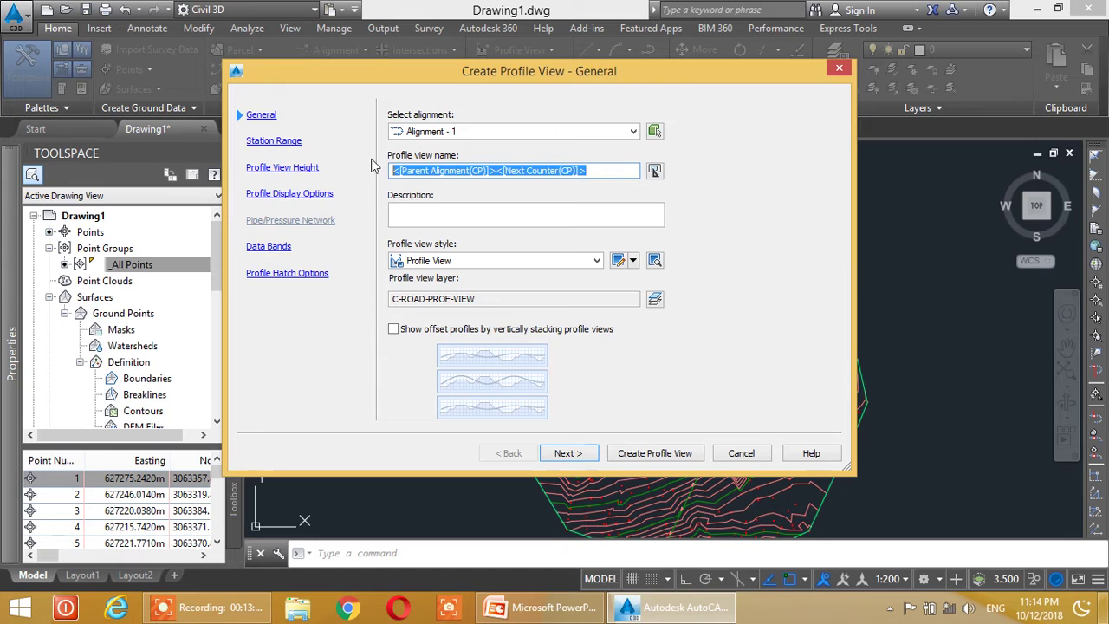
pyautogui.write('existing profile')
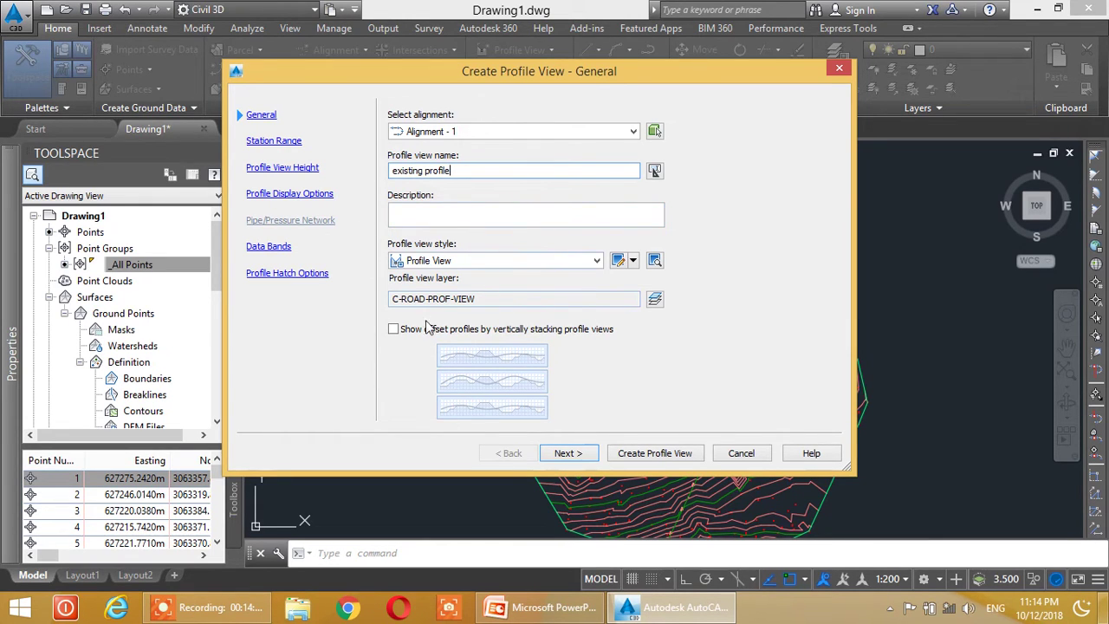
pyautogui.click(656, 299)
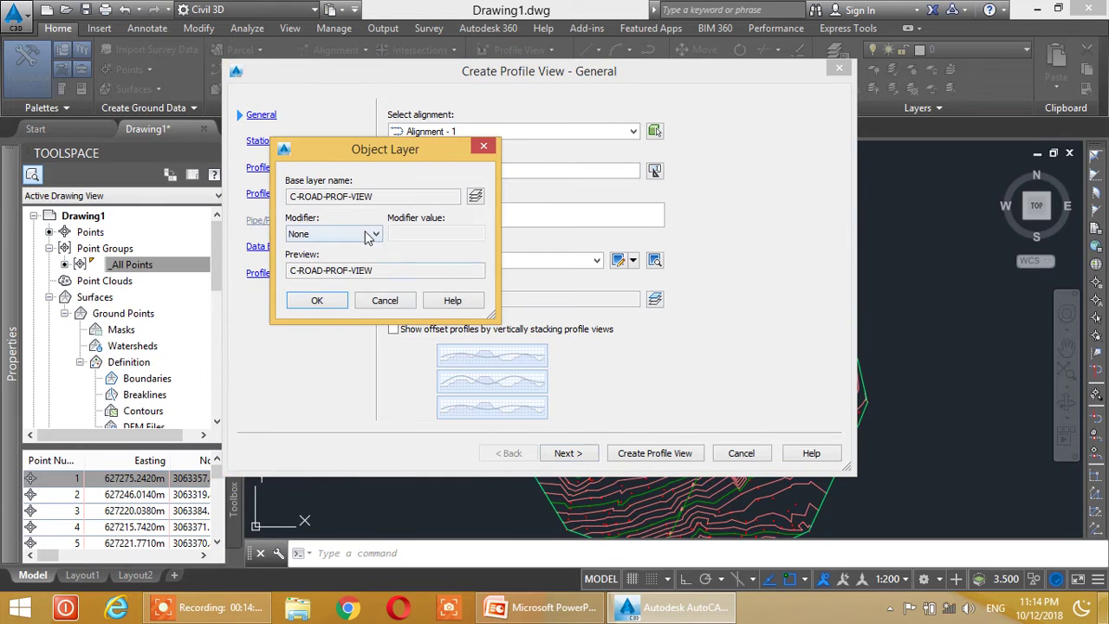
pyautogui.click(476, 198)
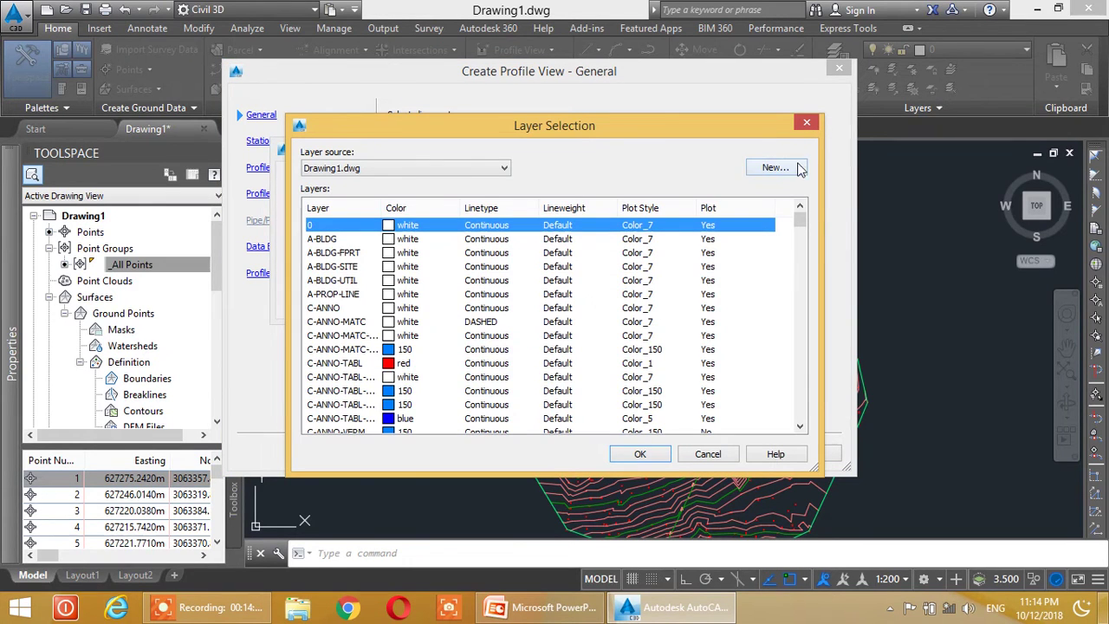
pyautogui.click(709, 456)
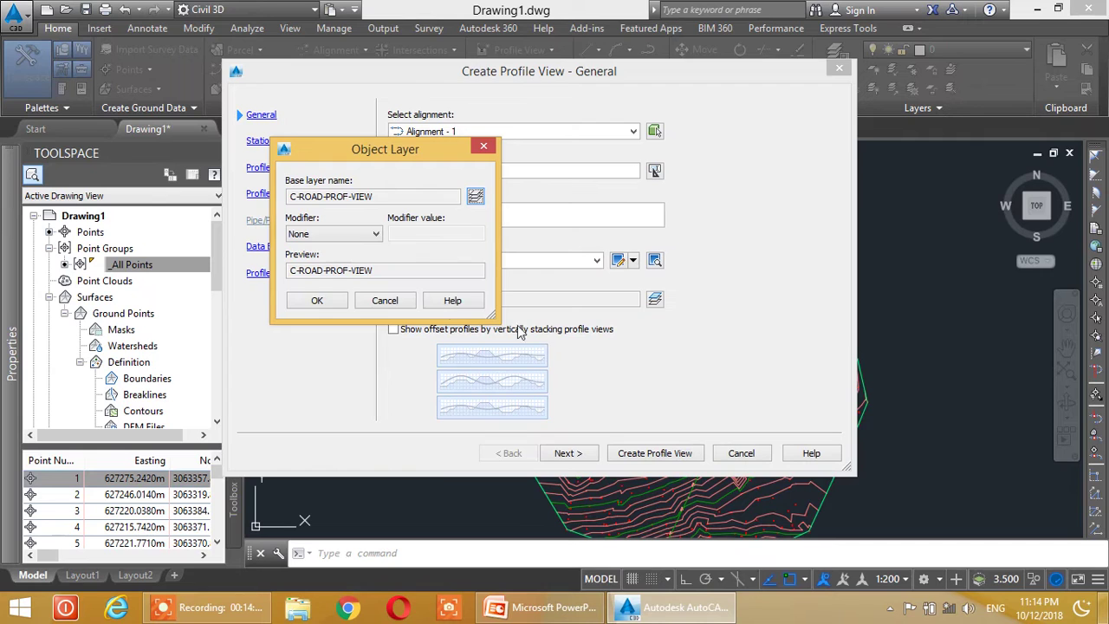
pyautogui.click(385, 301)
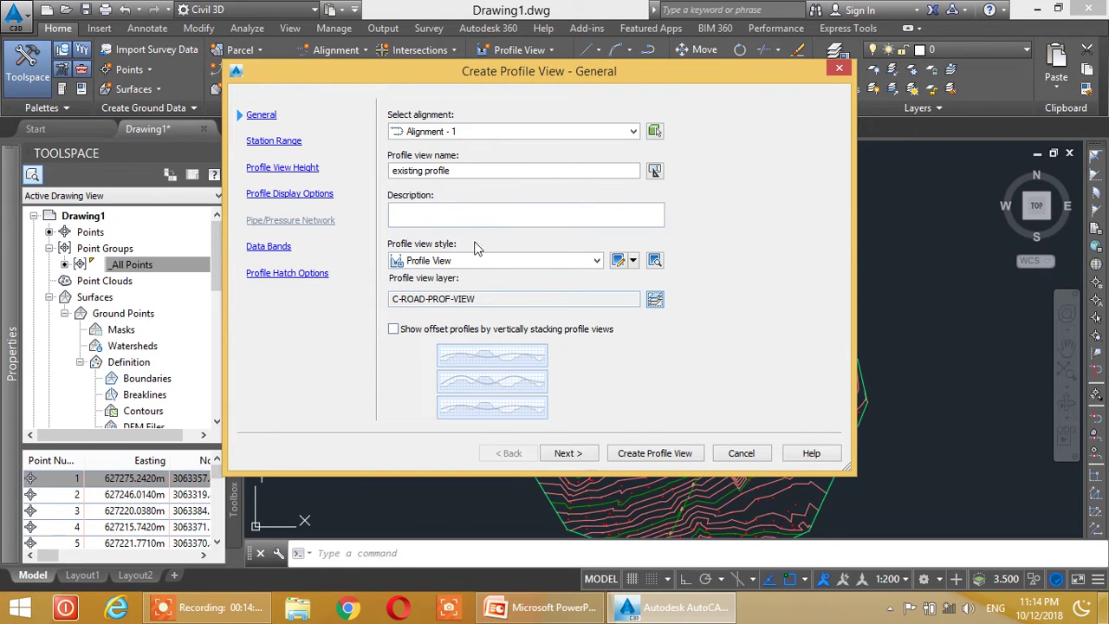
# - Keep Profile View as the profile view style and proceed to the station range settings
pyautogui.click(559, 262)
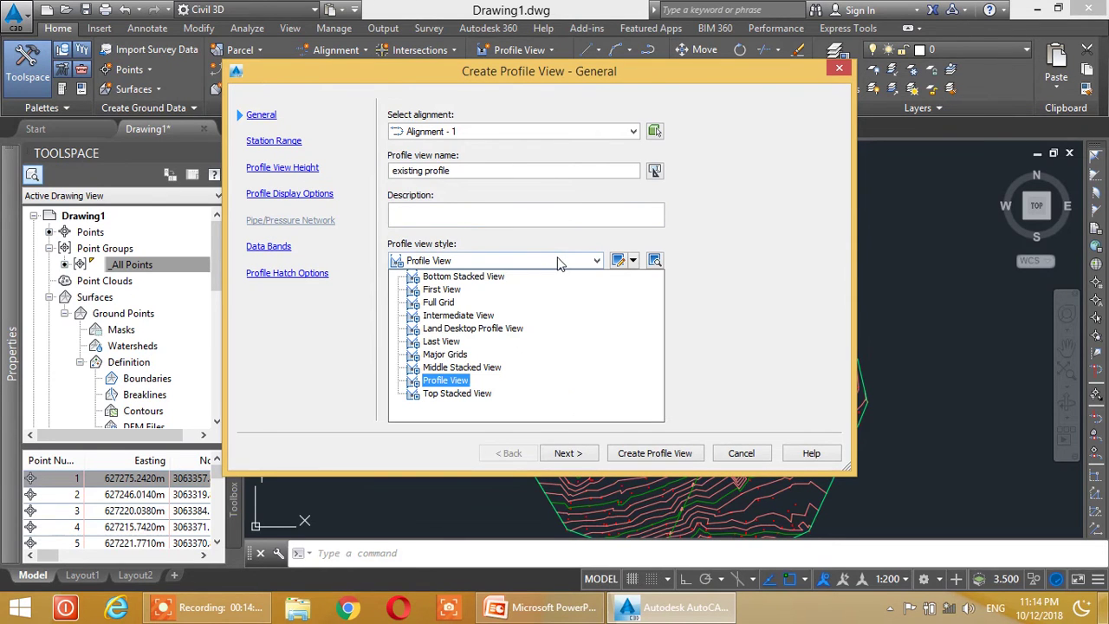
pyautogui.click(429, 381)
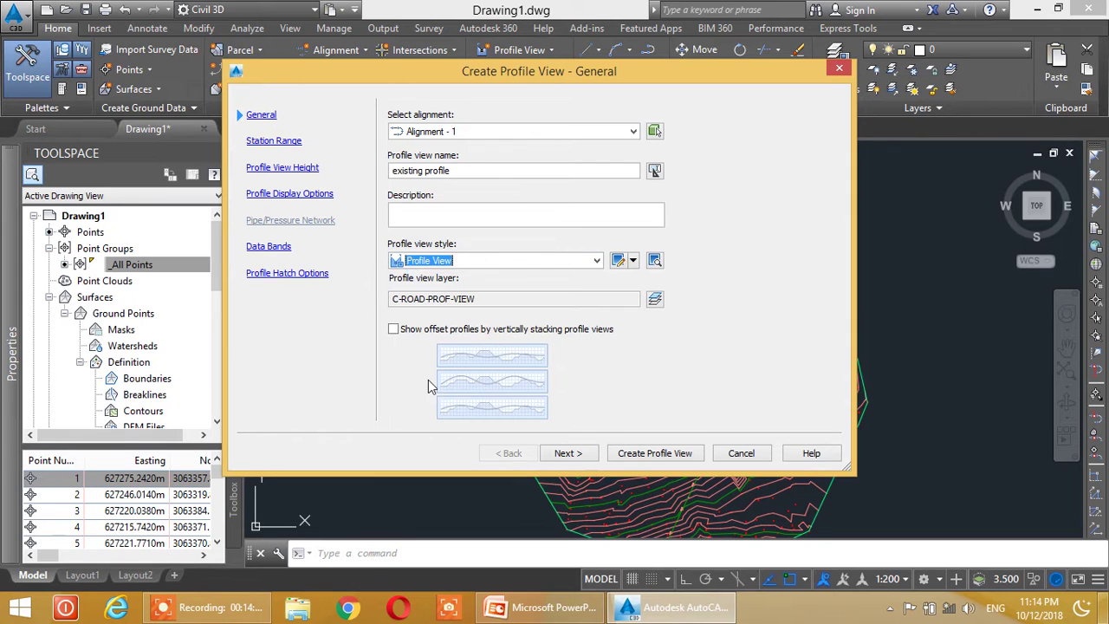
pyautogui.click(587, 461)
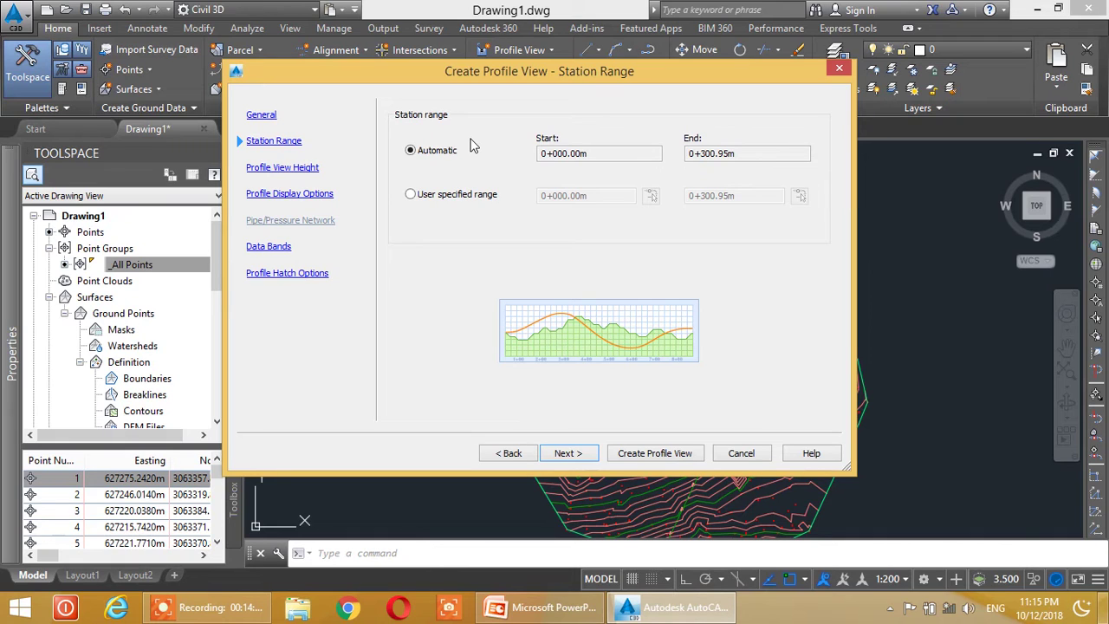
# - Keep the profile view's station range on Automatic and proceed to the profile view height settings
pyautogui.click(468, 199)
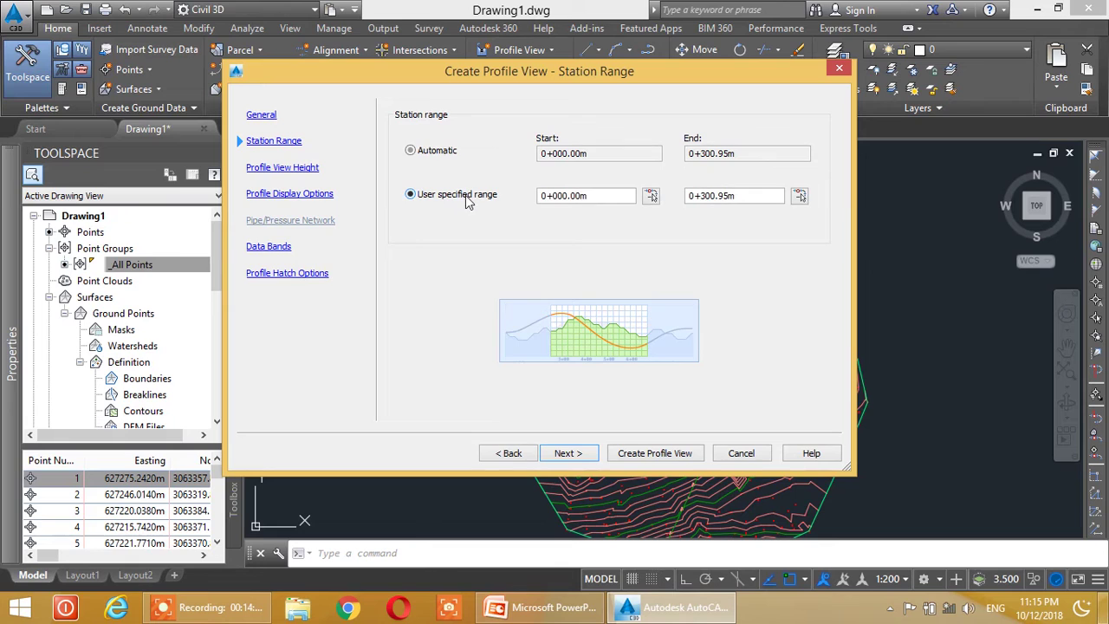
pyautogui.moveTo(611, 200); pyautogui.dragTo(536, 199)
pyautogui.moveTo(779, 201); pyautogui.dragTo(686, 198)
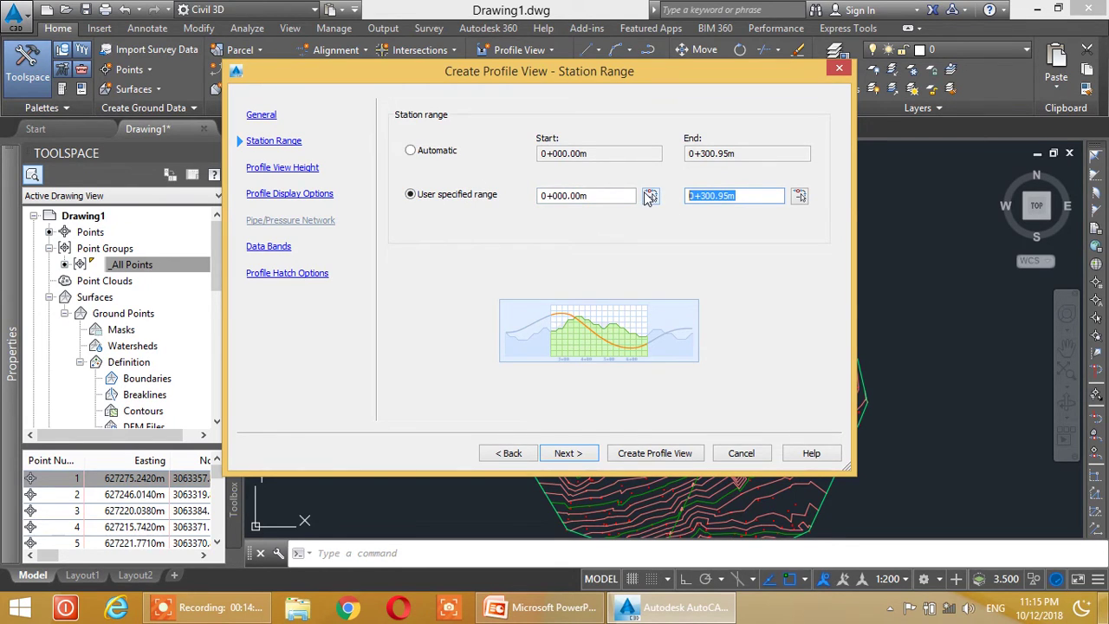
pyautogui.click(432, 153)
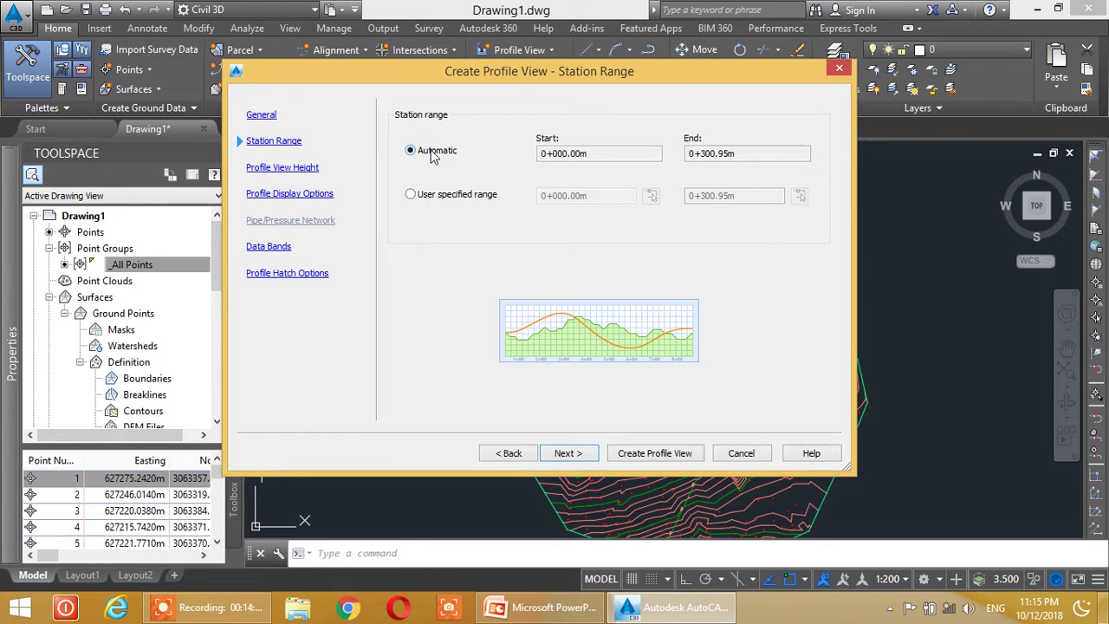
pyautogui.click(568, 454)
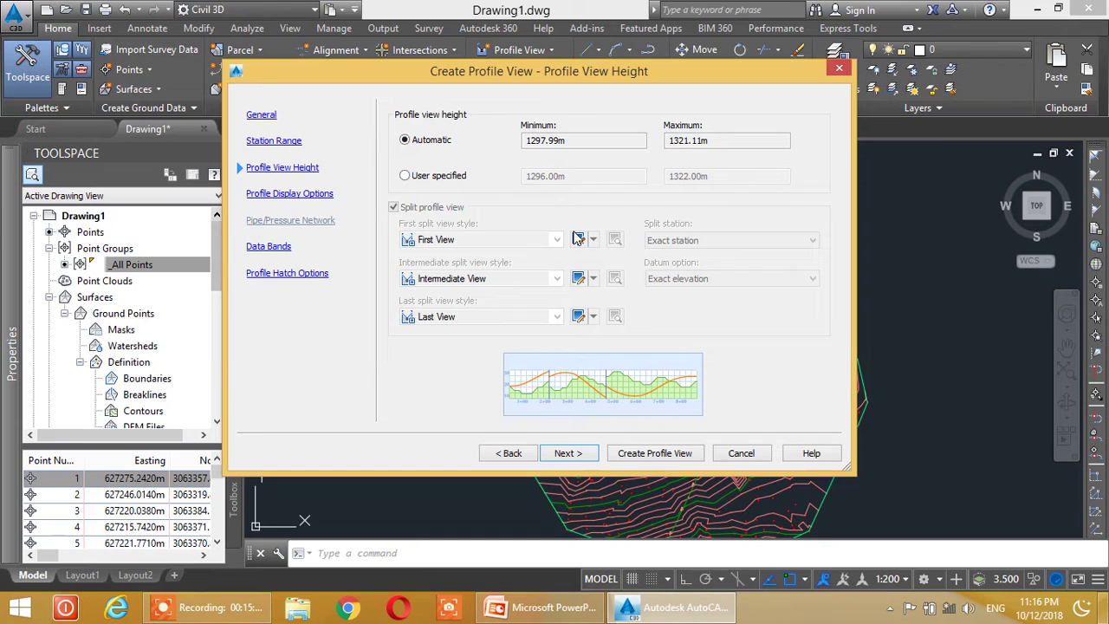
pyautogui.click(406, 176)
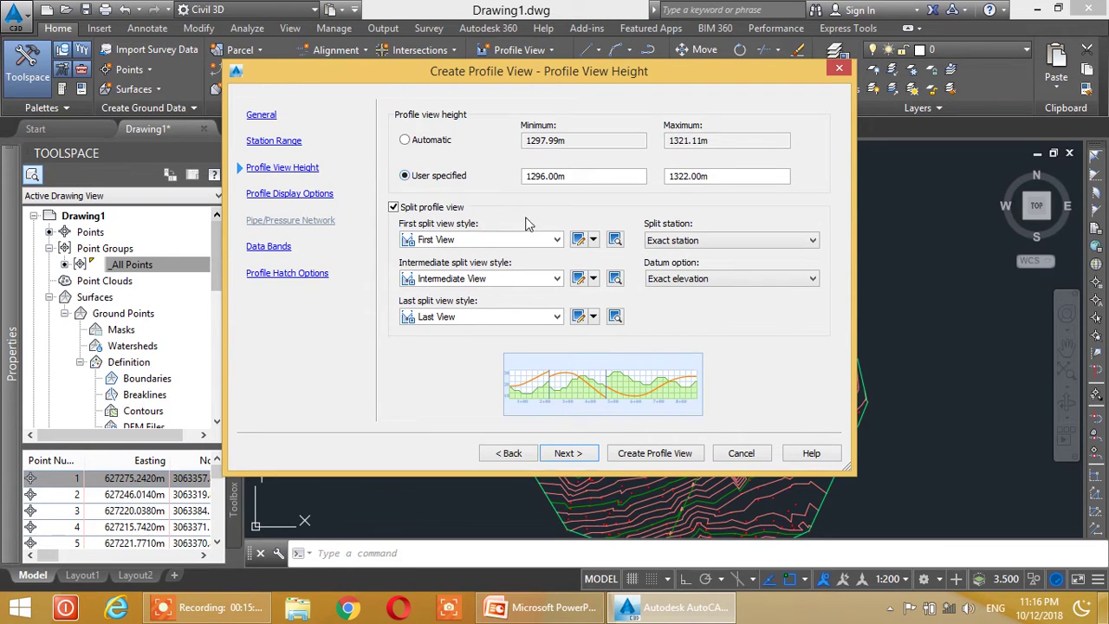
pyautogui.moveTo(598, 179); pyautogui.dragTo(490, 173)
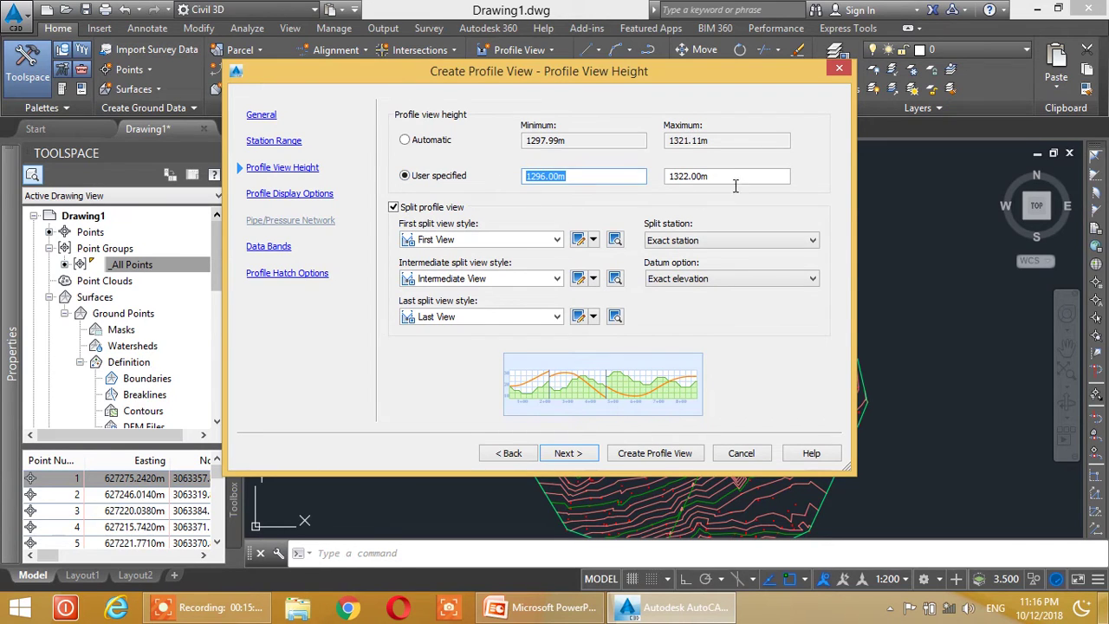
pyautogui.press('Tab')
pyautogui.click(609, 182)
pyautogui.click(405, 141)
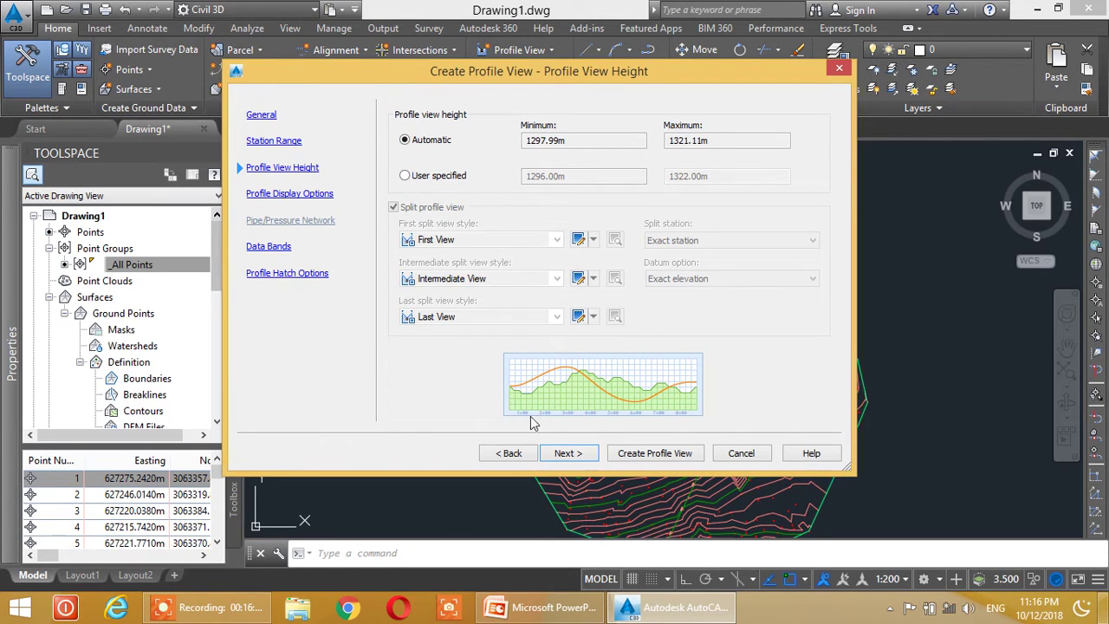
# - Keep the profile view height on Automatic and assign the complete label set to the Ground Points profile
pyautogui.click(565, 454)
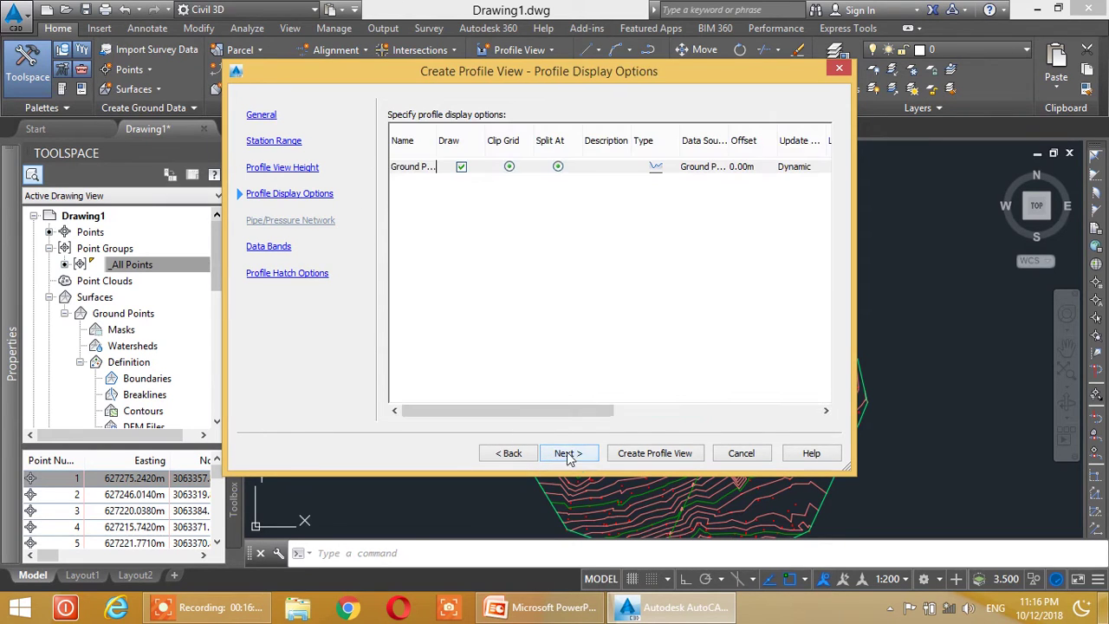
pyautogui.moveTo(531, 65); pyautogui.dragTo(509, 38)
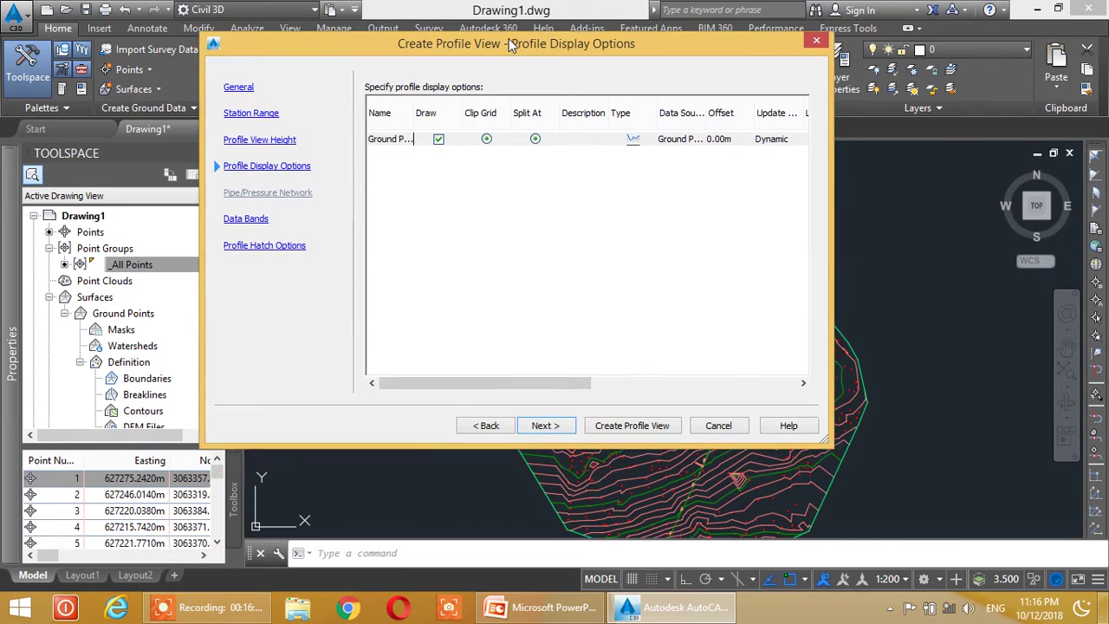
pyautogui.moveTo(476, 389); pyautogui.dragTo(628, 399)
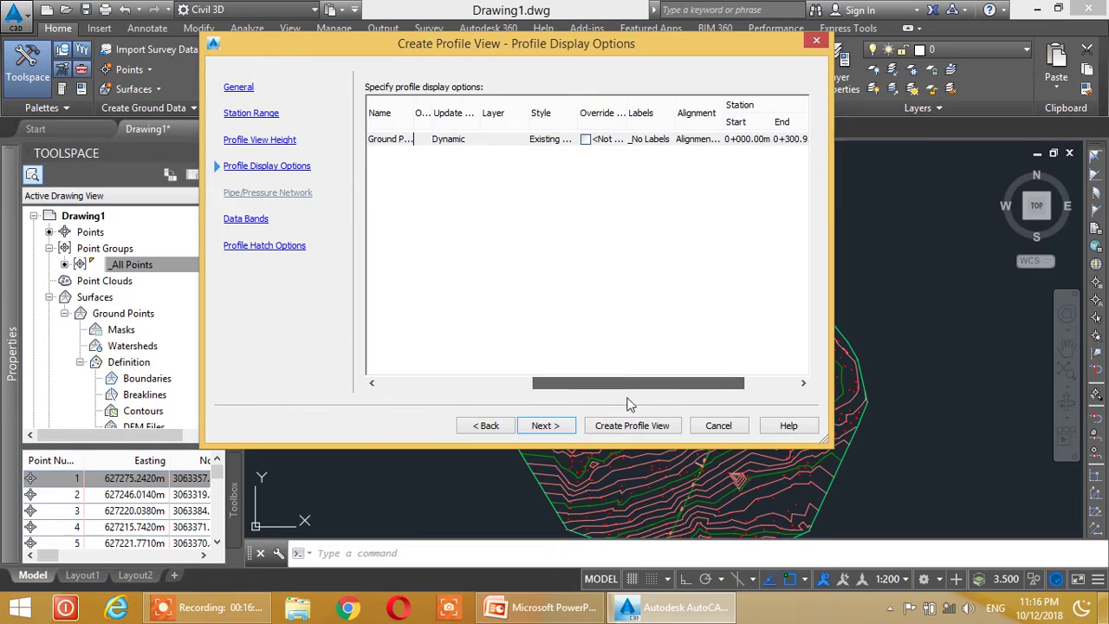
pyautogui.click(656, 142)
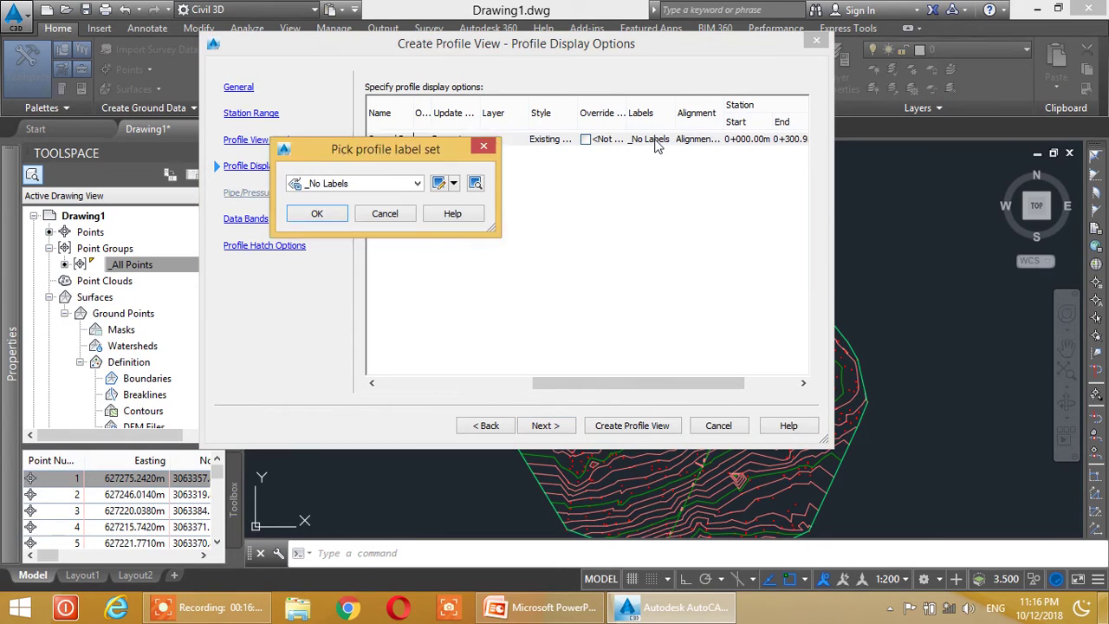
pyautogui.click(359, 183)
pyautogui.click(358, 212)
pyautogui.click(312, 215)
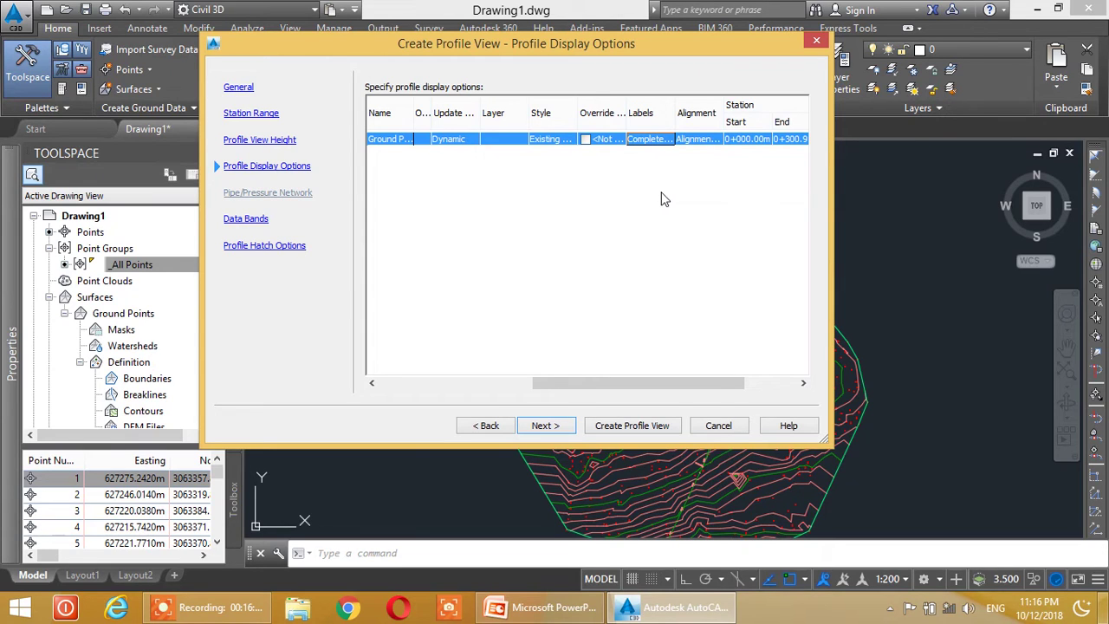
pyautogui.moveTo(594, 389); pyautogui.dragTo(468, 388)
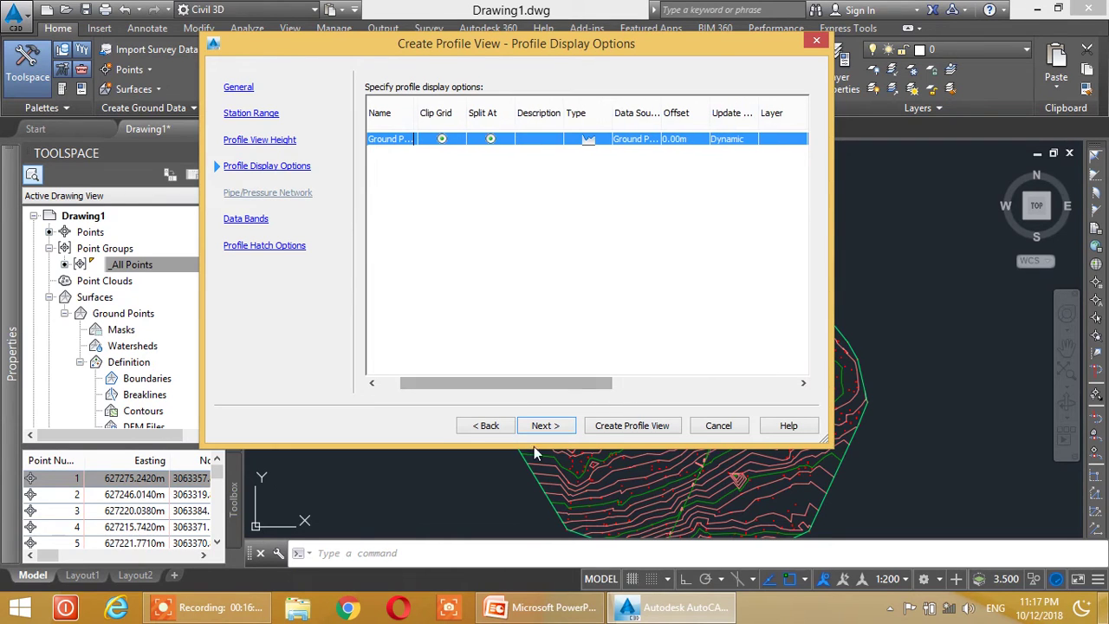
# - Keep the EG-FG Elevations and Stations band set at the bottom of the profile view and proceed to the hatch options
pyautogui.click(546, 426)
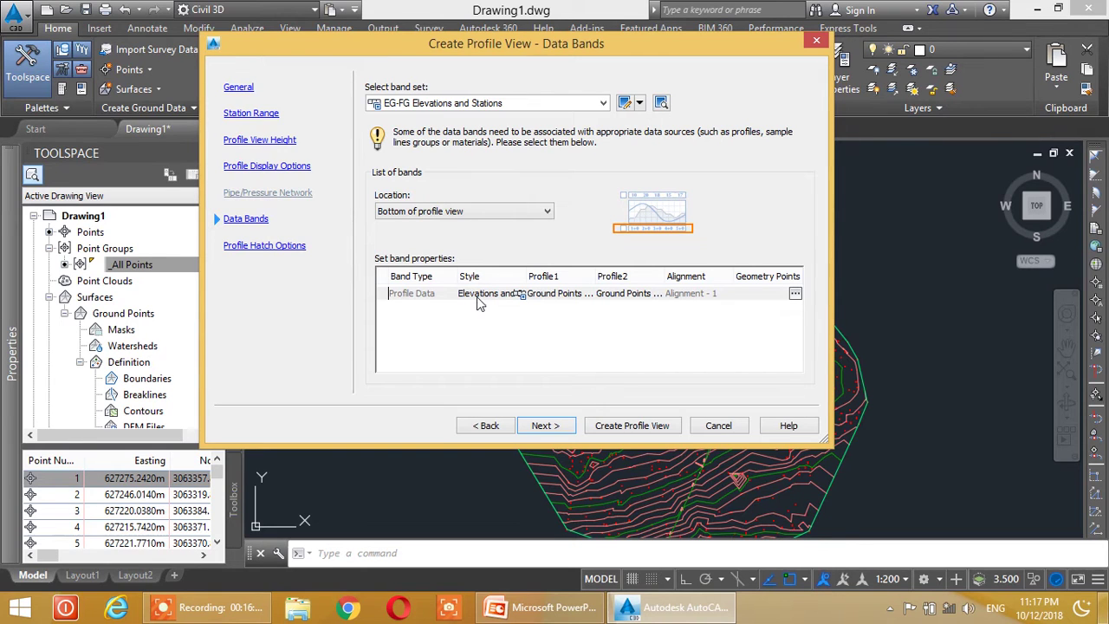
pyautogui.click(559, 104)
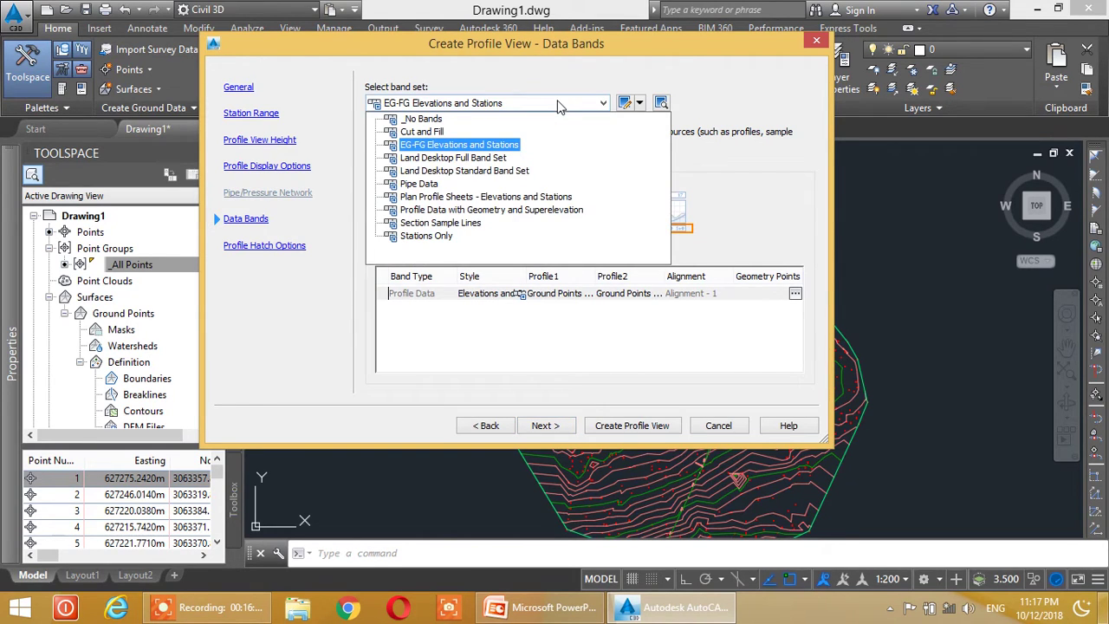
pyautogui.click(563, 104)
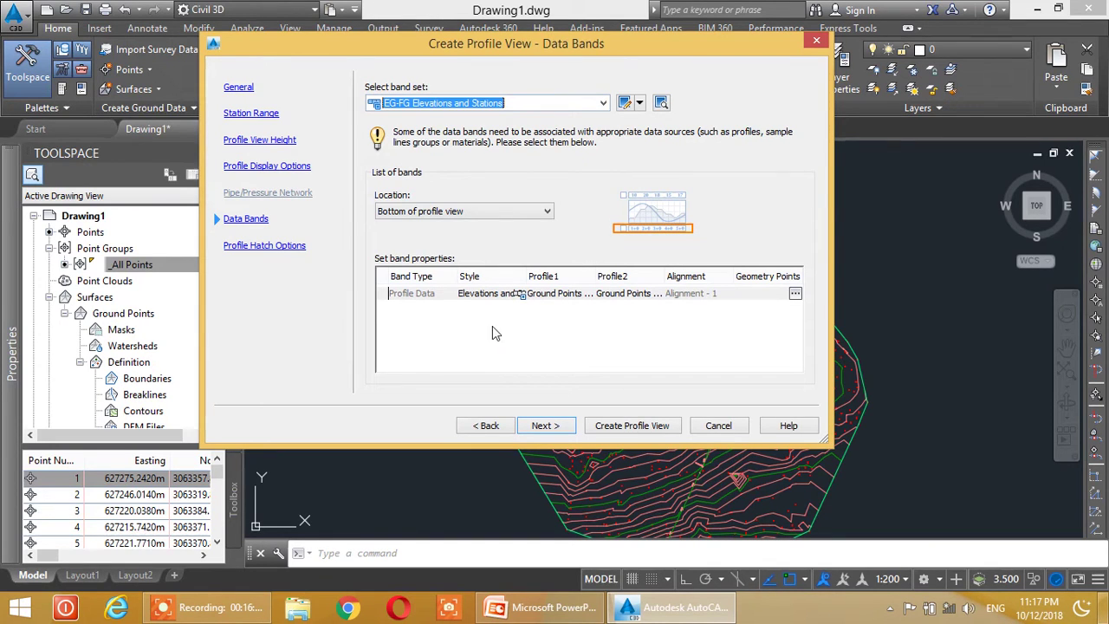
pyautogui.click(563, 425)
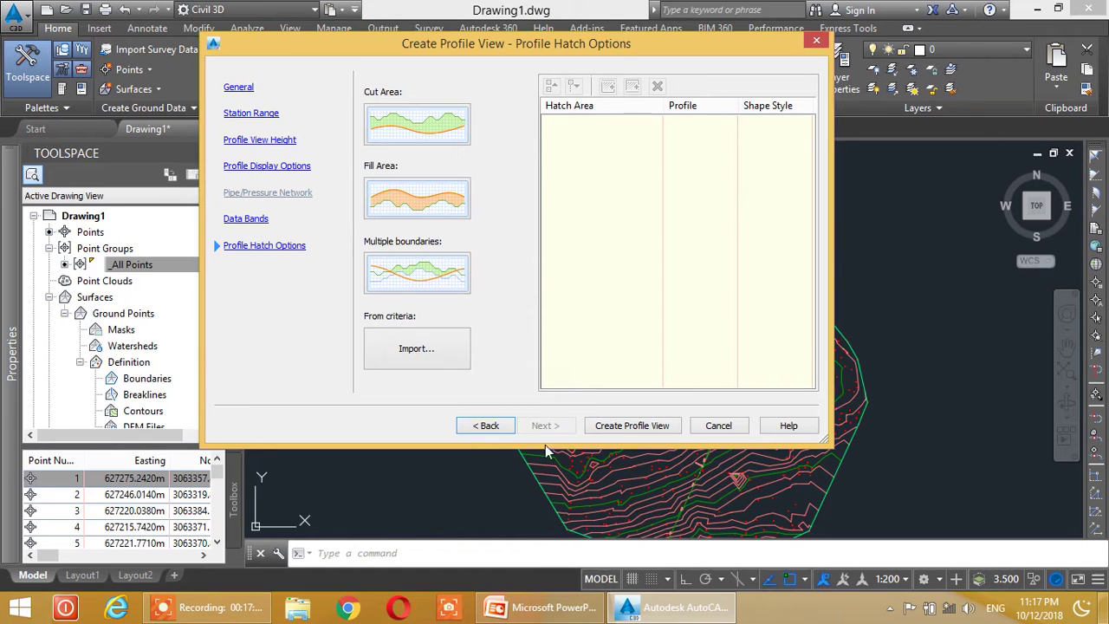
# - Create the profile view without hatching and place its origin in the empty area just above the Ground Points surface
pyautogui.click(633, 425)
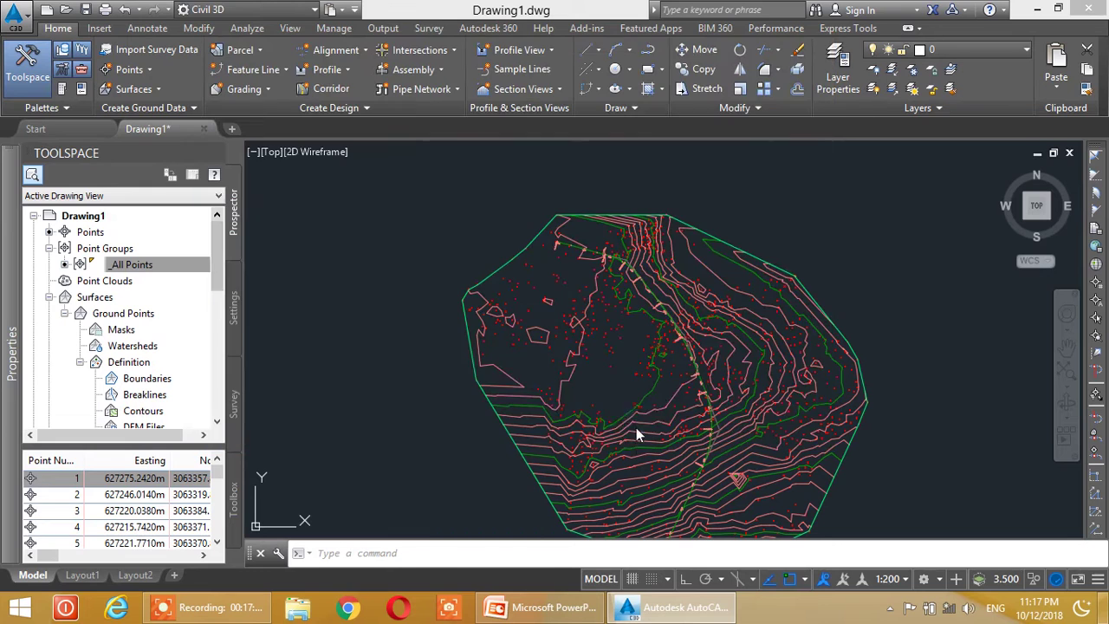
pyautogui.scroll(-4, 520, 377)
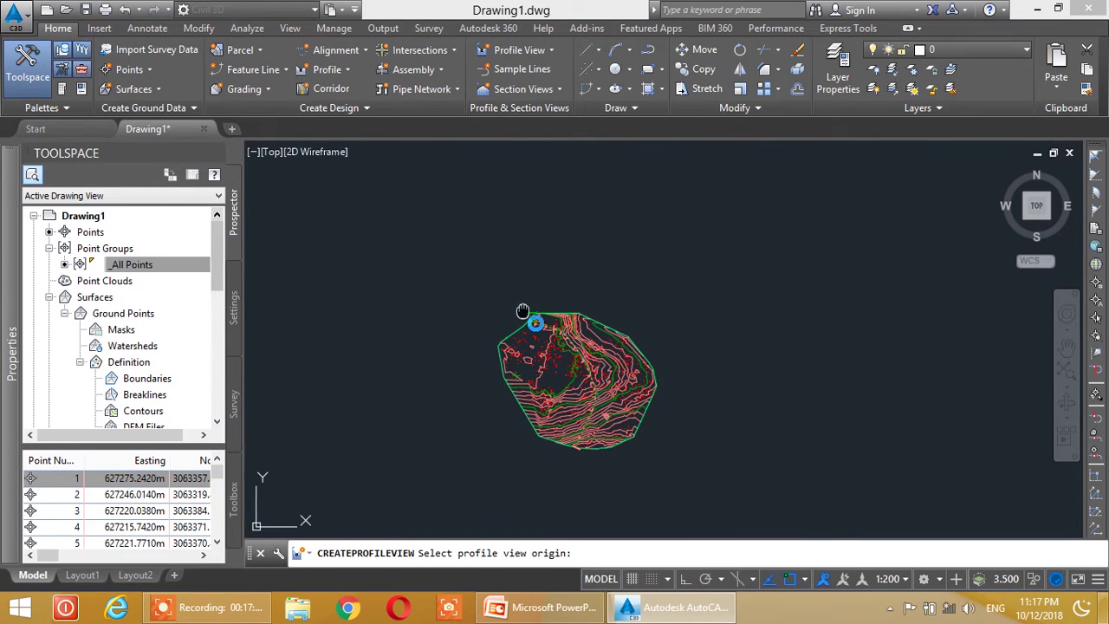
pyautogui.moveTo(525, 318); pyautogui.dragTo(601, 285, button='middle')
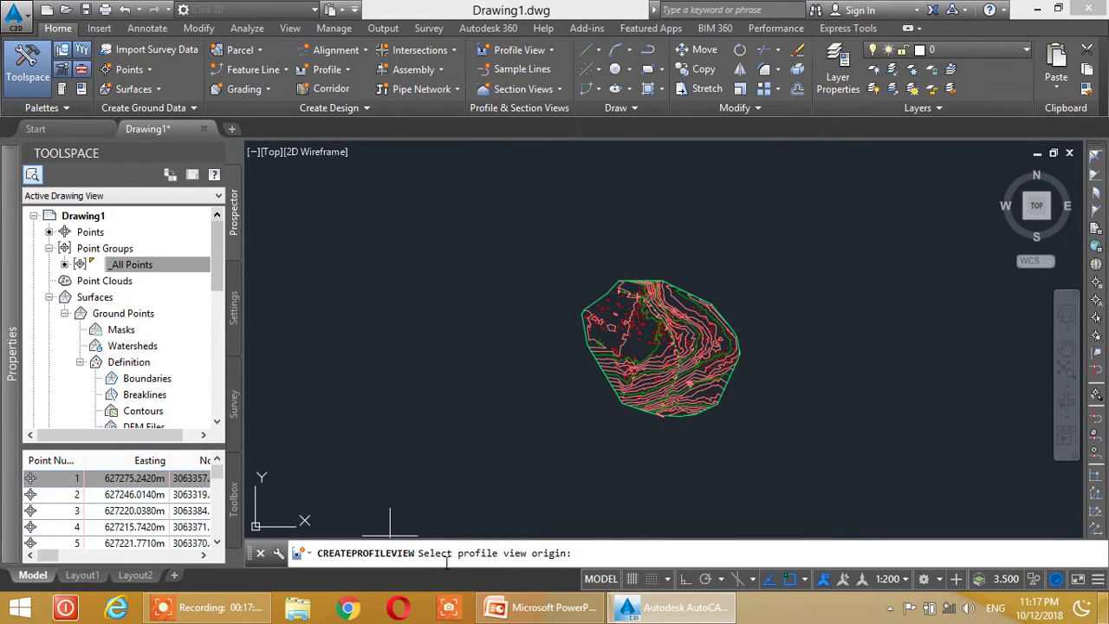
pyautogui.moveTo(617, 251)
pyautogui.mouseDown(button='middle')
pyautogui.moveTo(746, 251)
pyautogui.moveTo(668, 277)
pyautogui.moveTo(638, 255)
pyautogui.mouseUp(button='middle')
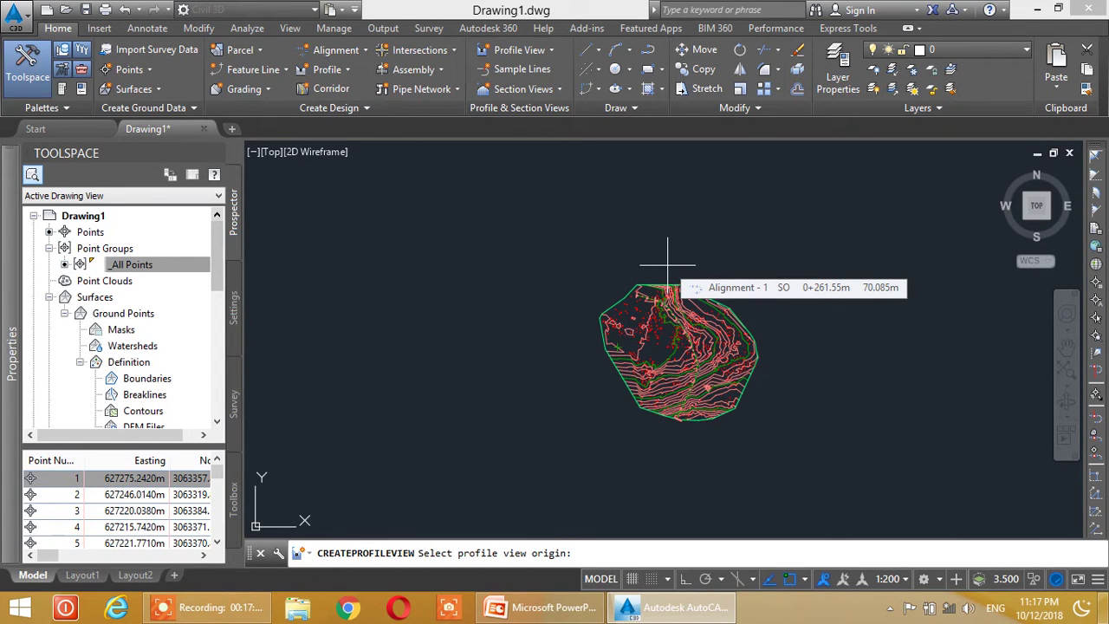
pyautogui.moveTo(667, 264); pyautogui.dragTo(710, 309, button='middle')
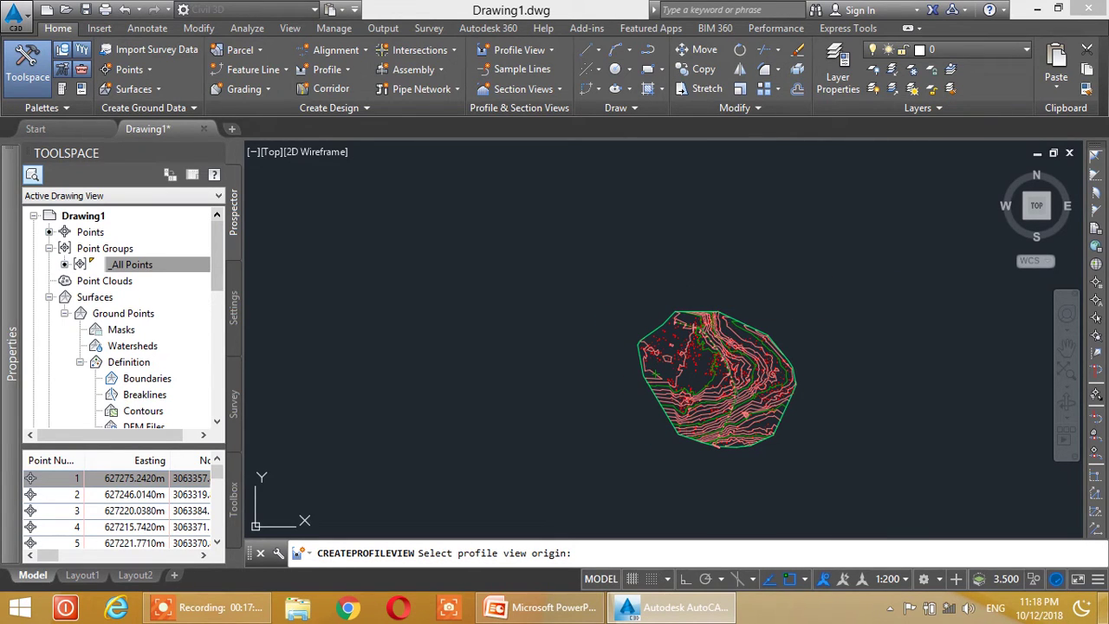
pyautogui.click(619, 285)
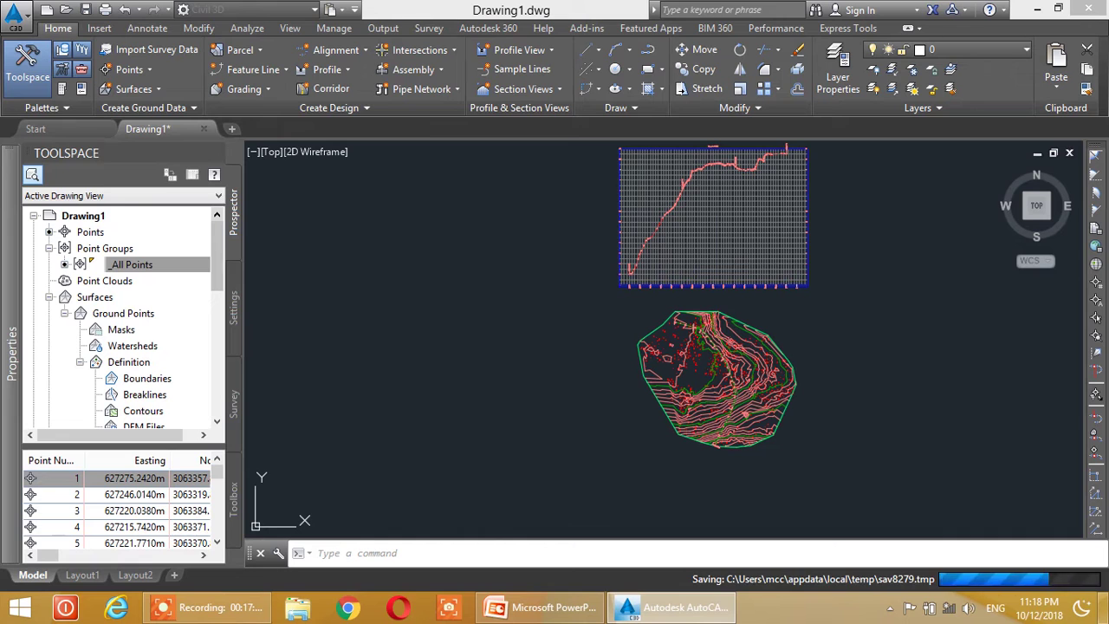
# - Examine the grade labels along the existing-ground profile line and the grid of the new profile view
pyautogui.scroll(4, 646, 323)
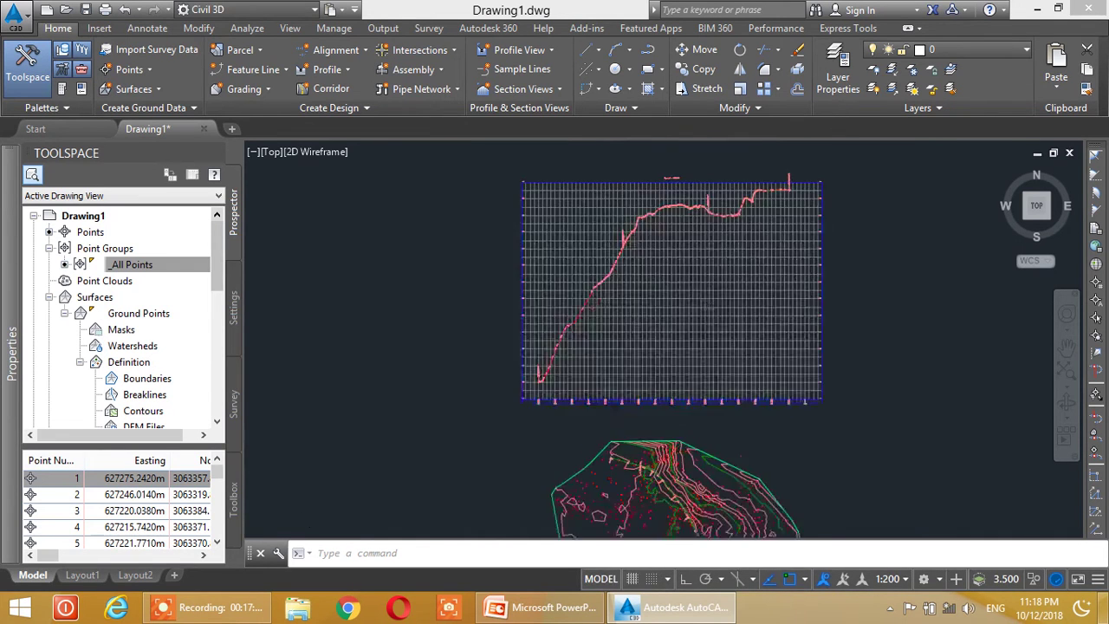
pyautogui.moveTo(674, 310); pyautogui.dragTo(838, 301, button='middle')
pyautogui.scroll(4, 770, 339)
pyautogui.scroll(4, 750, 420)
pyautogui.moveTo(754, 441); pyautogui.dragTo(744, 262, button='middle')
pyautogui.moveTo(640, 477); pyautogui.dragTo(661, 302, button='middle')
pyautogui.moveTo(608, 425); pyautogui.dragTo(656, 310, button='middle')
pyautogui.scroll(2, 573, 365)
pyautogui.scroll(2, 579, 368)
pyautogui.moveTo(579, 362); pyautogui.dragTo(710, 482, button='middle')
pyautogui.scroll(1, 666, 425)
pyautogui.scroll(-2, 671, 341)
pyautogui.moveTo(679, 275); pyautogui.dragTo(648, 369, button='middle')
pyautogui.scroll(2, 647, 350)
pyautogui.scroll(-2, 663, 483)
pyautogui.moveTo(663, 483); pyautogui.dragTo(617, 368, button='middle')
pyautogui.moveTo(649, 440); pyautogui.dragTo(704, 351, button='middle')
pyautogui.scroll(2, 618, 403)
pyautogui.scroll(-2, 704, 351)
pyautogui.moveTo(719, 389); pyautogui.dragTo(571, 392, button='middle')
pyautogui.moveTo(644, 349); pyautogui.dragTo(525, 472, button='middle')
pyautogui.moveTo(595, 347); pyautogui.dragTo(530, 441, button='middle')
pyautogui.moveTo(629, 267); pyautogui.dragTo(552, 411, button='middle')
pyautogui.moveTo(679, 152); pyautogui.dragTo(596, 324, button='middle')
pyautogui.moveTo(688, 191); pyautogui.dragTo(617, 367, button='middle')
pyautogui.moveTo(617, 236); pyautogui.dragTo(568, 357, button='middle')
pyautogui.moveTo(774, 210)
pyautogui.mouseDown(button='middle')
pyautogui.moveTo(646, 390)
pyautogui.moveTo(636, 384)
pyautogui.mouseUp(button='middle')
pyautogui.moveTo(718, 220)
pyautogui.mouseDown(button='middle')
pyautogui.moveTo(642, 362)
pyautogui.moveTo(587, 390)
pyautogui.mouseUp(button='middle')
pyautogui.moveTo(734, 196); pyautogui.dragTo(664, 305, button='middle')
pyautogui.scroll(4, 598, 321)
pyautogui.scroll(2, 783, 321)
pyautogui.moveTo(858, 211)
pyautogui.mouseDown(button='middle')
pyautogui.moveTo(656, 335)
pyautogui.moveTo(772, 171)
pyautogui.mouseUp(button='middle')
pyautogui.moveTo(640, 341); pyautogui.dragTo(694, 268, button='middle')
pyautogui.scroll(-6, 691, 268)
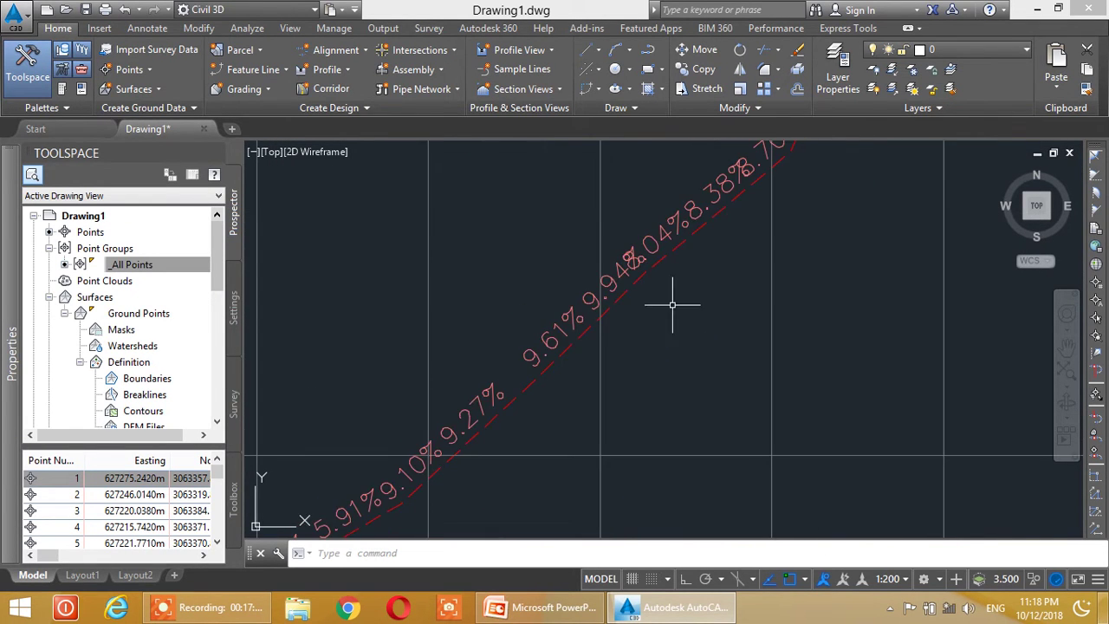
pyautogui.moveTo(640, 351); pyautogui.dragTo(662, 303, button='middle')
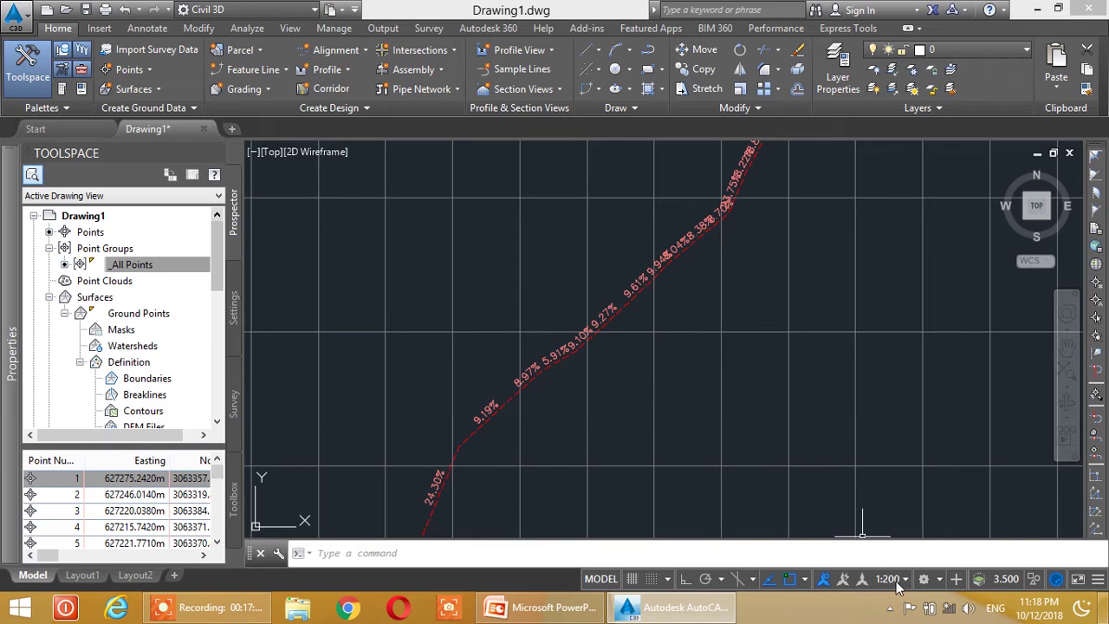
# - Set the annotation scale to 1:75 and check the size of the grade labels on the profile
pyautogui.click(888, 579)
pyautogui.click(892, 280)
pyautogui.scroll(8, 725, 257)
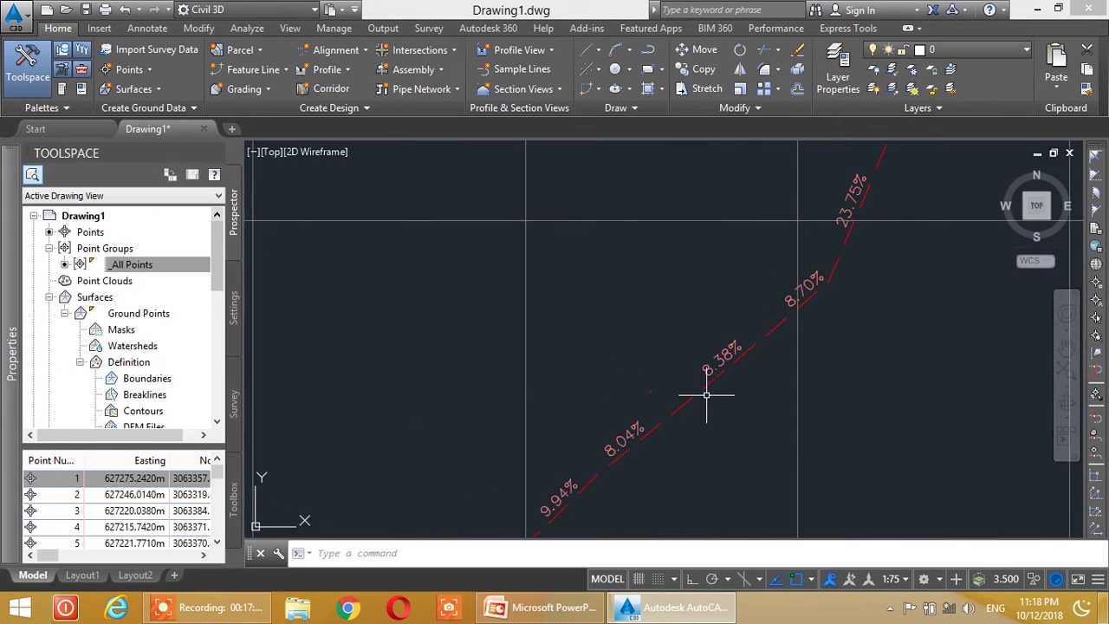
pyautogui.moveTo(726, 171); pyautogui.dragTo(696, 329, button='middle')
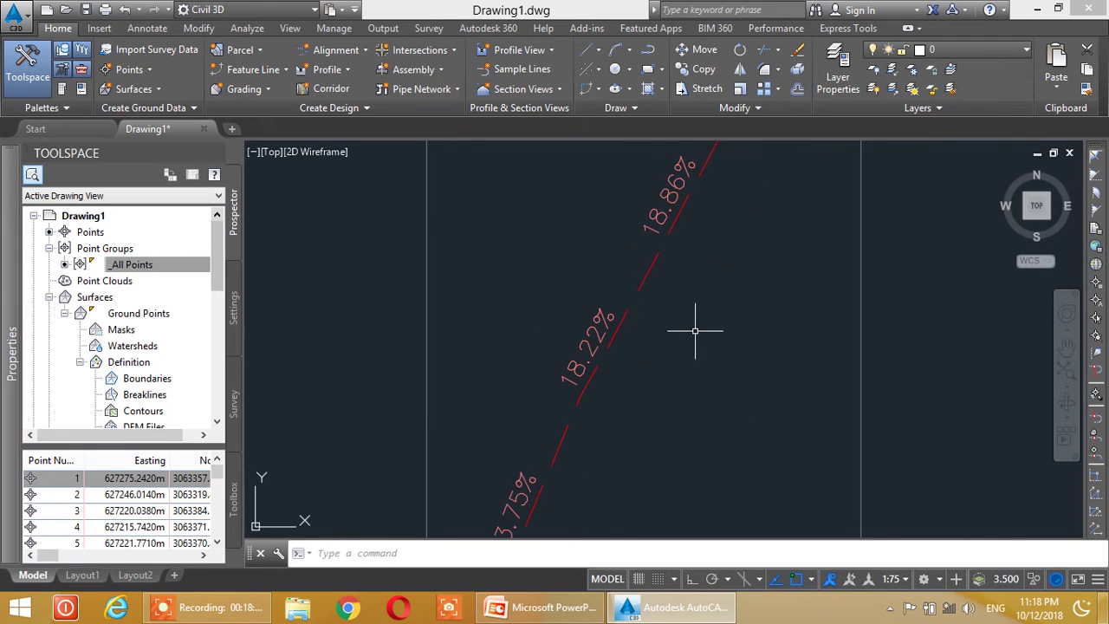
pyautogui.click(886, 578)
pyautogui.click(886, 578)
# - Examine the rest of the profile line and the data band beneath the profile view grid
pyautogui.scroll(-5, 688, 240)
pyautogui.scroll(-1, 703, 238)
pyautogui.moveTo(703, 239); pyautogui.dragTo(626, 426, button='middle')
pyautogui.moveTo(700, 243); pyautogui.dragTo(613, 424, button='middle')
pyautogui.moveTo(712, 274); pyautogui.dragTo(648, 401, button='middle')
pyautogui.moveTo(664, 329); pyautogui.dragTo(614, 433, button='middle')
pyautogui.scroll(2, 613, 432)
pyautogui.scroll(-1, 659, 441)
pyautogui.scroll(-1, 726, 314)
pyautogui.scroll(-2, 772, 305)
pyautogui.scroll(-9, 772, 306)
pyautogui.moveTo(835, 308); pyautogui.dragTo(737, 288, button='middle')
pyautogui.scroll(4, 703, 369)
pyautogui.moveTo(703, 371); pyautogui.dragTo(742, 296, button='middle')
pyautogui.scroll(-2, 717, 321)
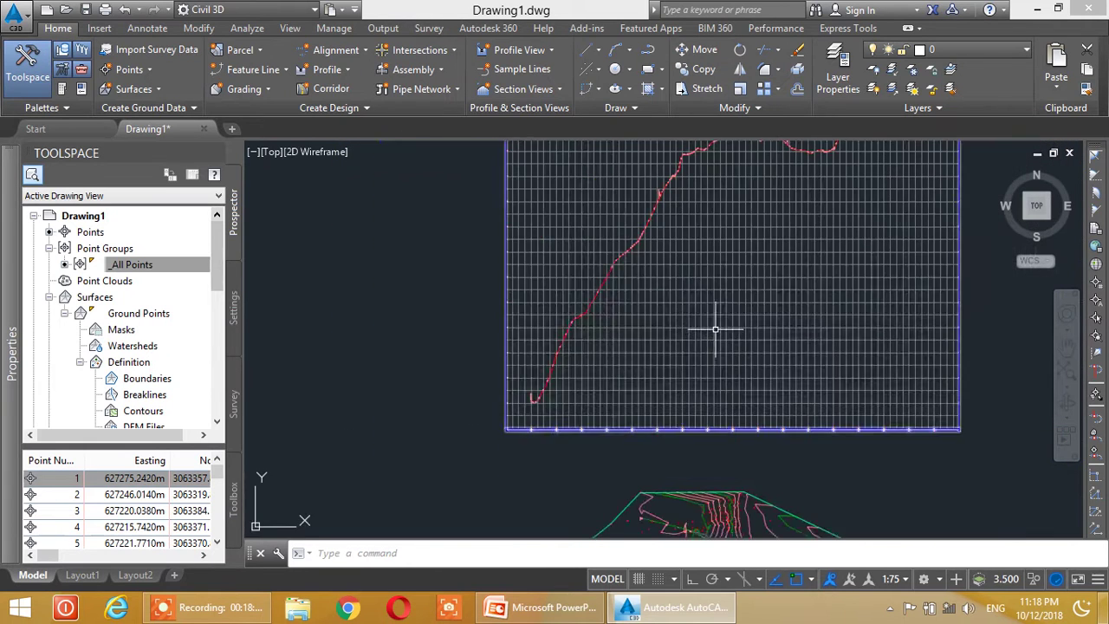
pyautogui.scroll(-3, 713, 329)
pyautogui.moveTo(678, 362); pyautogui.dragTo(681, 317, button='middle')
pyautogui.scroll(3, 662, 325)
pyautogui.scroll(3, 656, 292)
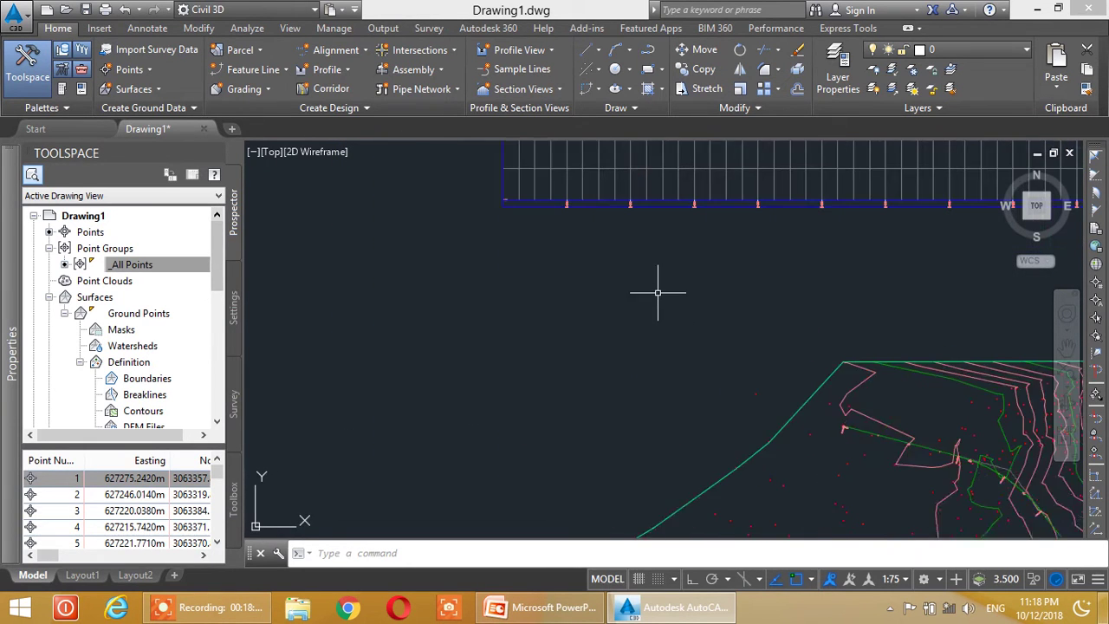
# - Set the annotation scale to 1:150 and check the data band labels at station 0+000
pyautogui.click(905, 579)
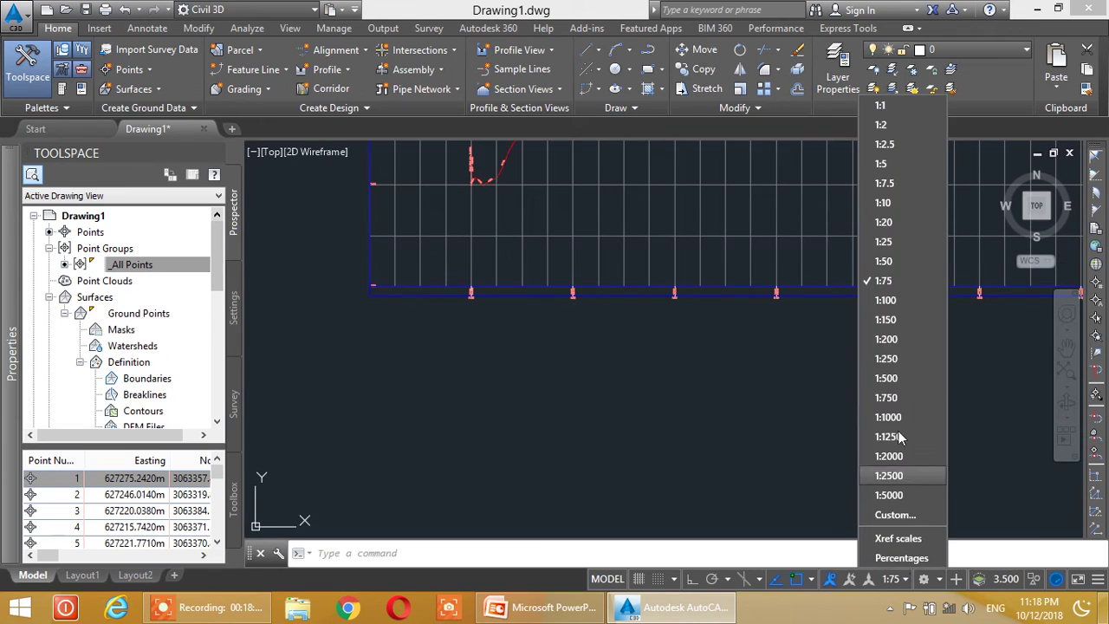
pyautogui.click(893, 318)
pyautogui.scroll(5, 495, 270)
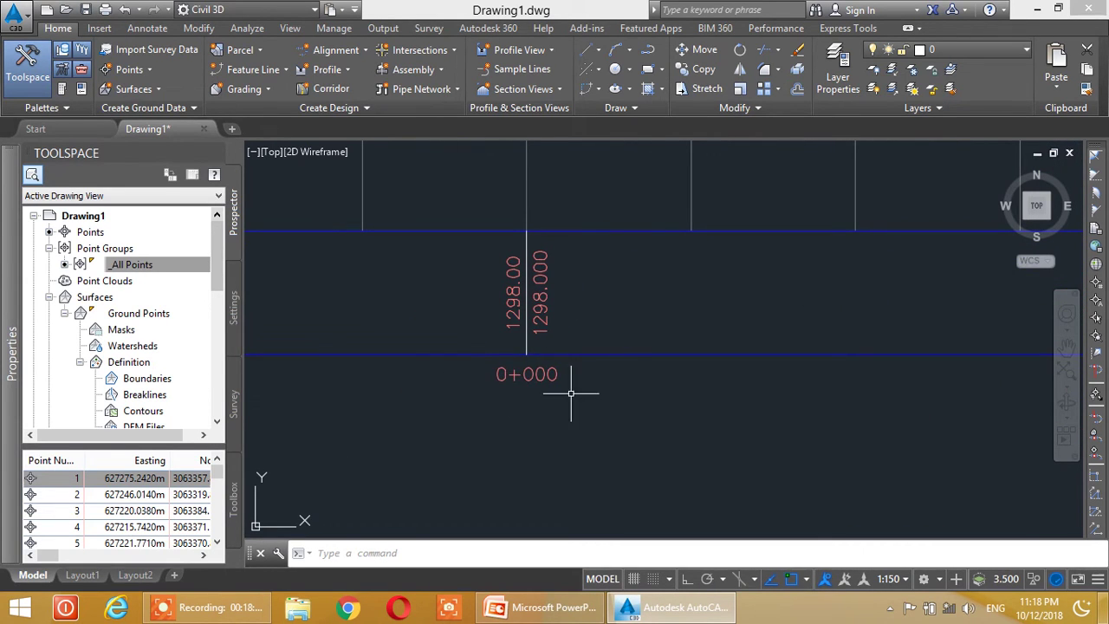
# - Examine the station and elevation labels along the data band from the first station to the end of the profile view
pyautogui.scroll(-4, 780, 364)
pyautogui.moveTo(912, 385); pyautogui.dragTo(714, 399, button='middle')
pyautogui.scroll(4, 743, 389)
pyautogui.moveTo(970, 392); pyautogui.dragTo(734, 407, button='middle')
pyautogui.moveTo(949, 410); pyautogui.dragTo(658, 407, button='middle')
pyautogui.moveTo(913, 405); pyautogui.dragTo(690, 407, button='middle')
pyautogui.moveTo(953, 404); pyautogui.dragTo(660, 410, button='middle')
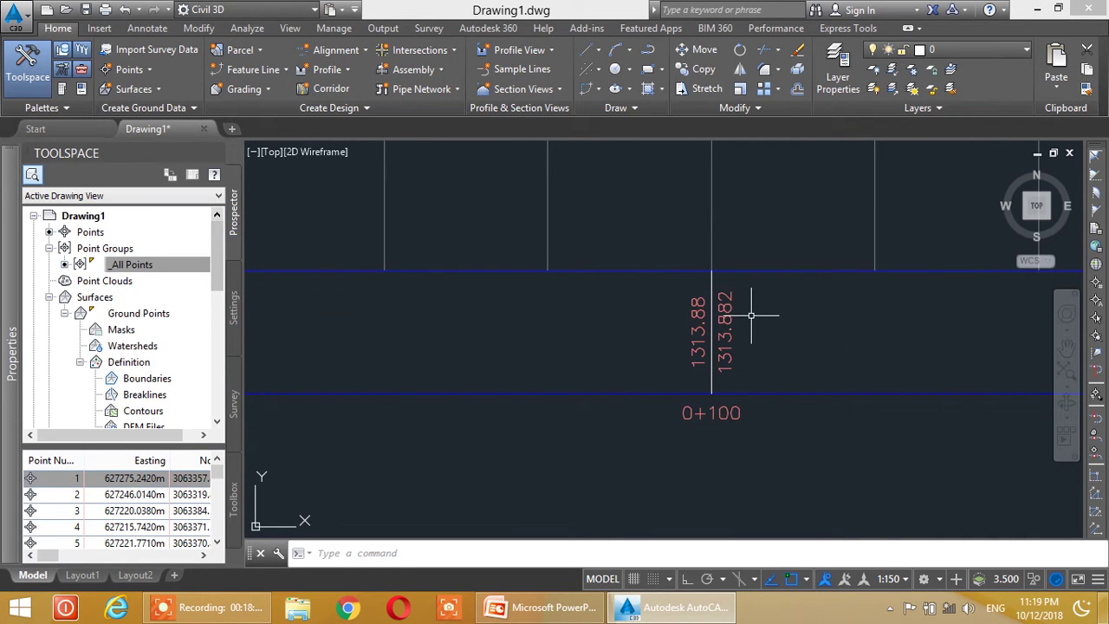
pyautogui.moveTo(699, 344)
pyautogui.mouseDown(button='middle')
pyautogui.moveTo(714, 389)
pyautogui.moveTo(711, 330)
pyautogui.mouseUp(button='middle')
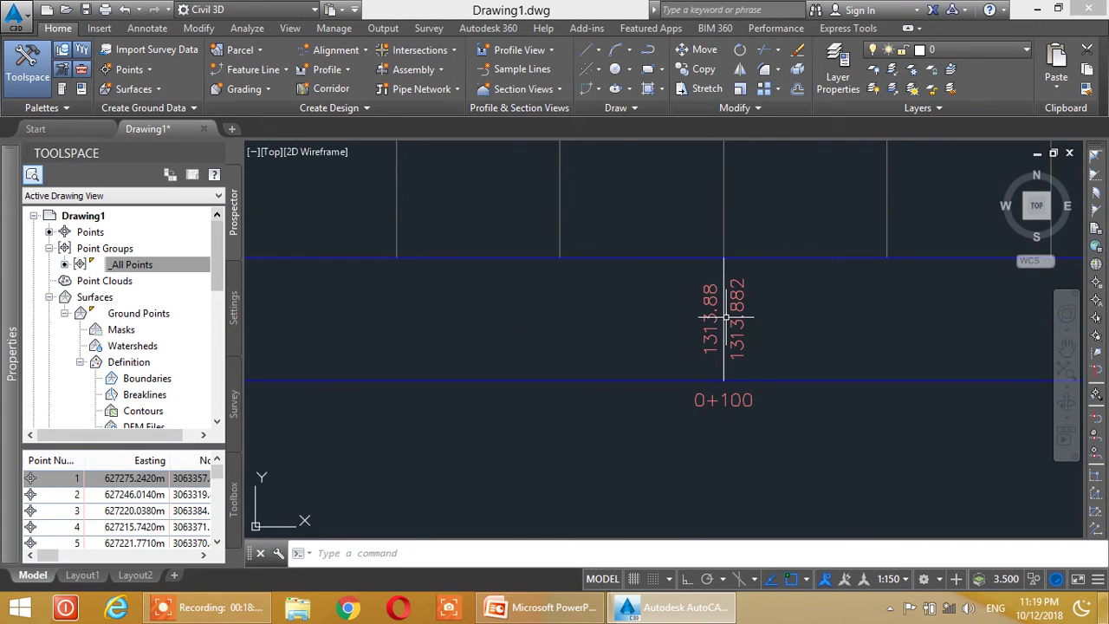
pyautogui.scroll(-2, 719, 329)
pyautogui.moveTo(410, 321); pyautogui.dragTo(575, 398, button='middle')
pyautogui.scroll(-4, 490, 326)
pyautogui.moveTo(824, 343); pyautogui.dragTo(568, 375, button='middle')
pyautogui.scroll(2, 765, 347)
pyautogui.scroll(4, 797, 350)
pyautogui.moveTo(896, 376); pyautogui.dragTo(581, 378, button='middle')
pyautogui.moveTo(898, 373); pyautogui.dragTo(485, 378, button='middle')
pyautogui.moveTo(780, 384)
pyautogui.mouseDown(button='middle')
pyautogui.moveTo(293, 378)
pyautogui.moveTo(517, 392)
pyautogui.moveTo(612, 376)
pyautogui.mouseUp(button='middle')
pyautogui.scroll(-7, 609, 371)
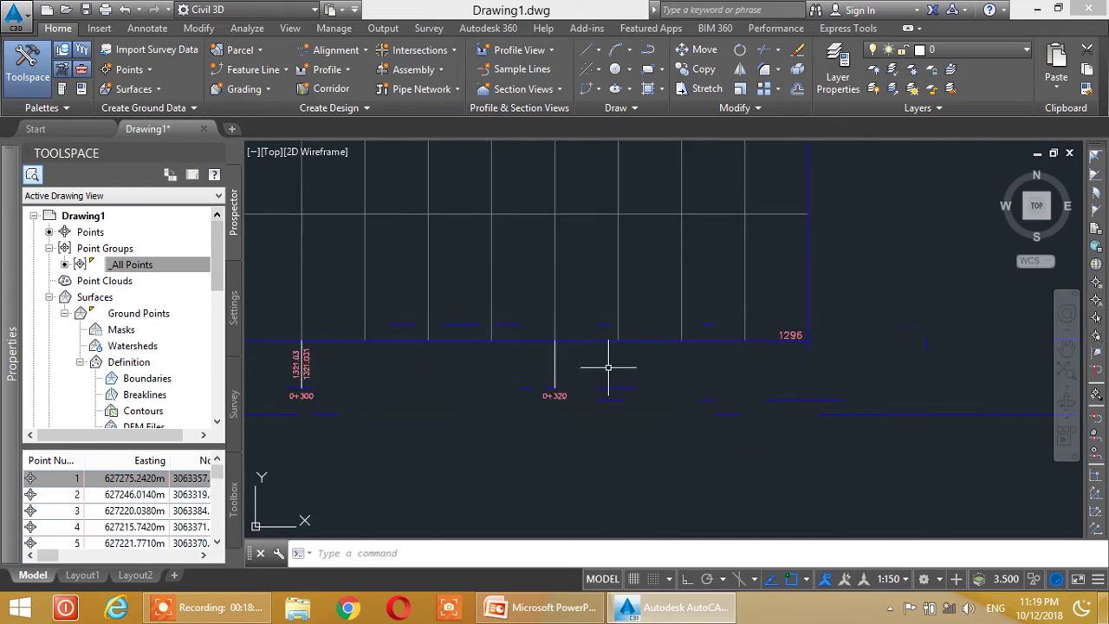
pyautogui.moveTo(457, 372); pyautogui.dragTo(692, 344, button='middle')
pyautogui.scroll(2, 648, 378)
pyautogui.scroll(2, 651, 325)
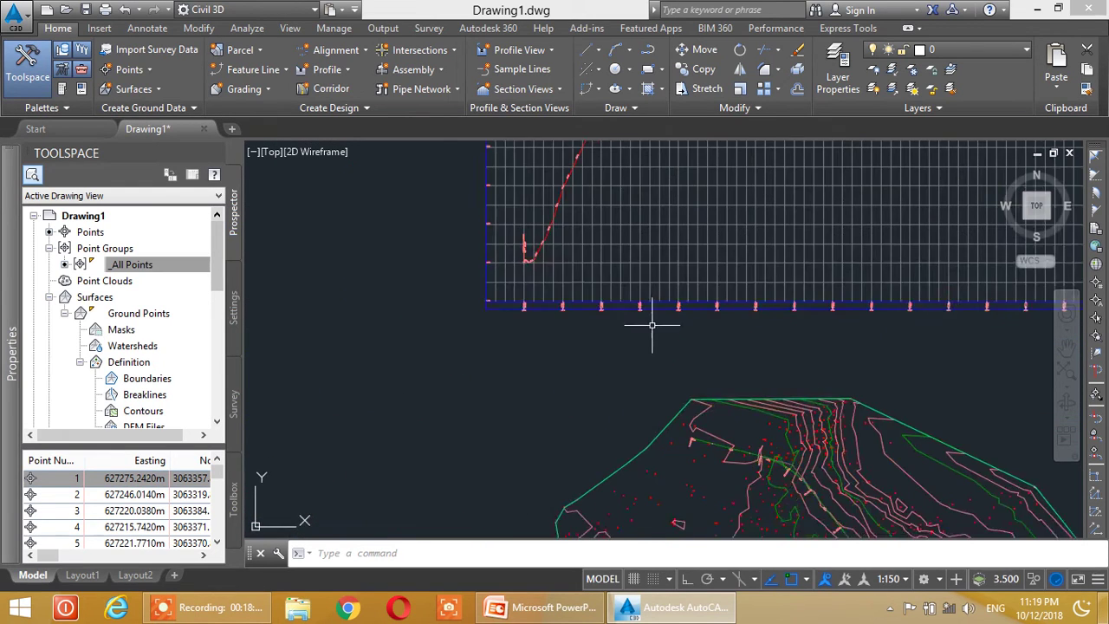
# - Examine the existing-ground profile line from its start and review the whole existing profile view
pyautogui.moveTo(682, 225); pyautogui.dragTo(639, 322, button='middle')
pyautogui.moveTo(654, 182); pyautogui.dragTo(596, 368, button='middle')
pyautogui.moveTo(631, 232); pyautogui.dragTo(616, 362, button='middle')
pyautogui.scroll(4, 688, 325)
pyautogui.scroll(-6, 718, 362)
pyautogui.scroll(-4, 718, 399)
pyautogui.scroll(4, 708, 439)
pyautogui.moveTo(658, 304); pyautogui.dragTo(646, 403, button='middle')
pyautogui.scroll(-2, 647, 369)
pyautogui.moveTo(646, 346)
pyautogui.mouseDown(button='middle')
pyautogui.moveTo(646, 369)
pyautogui.moveTo(645, 354)
pyautogui.mouseUp(button='middle')
pyautogui.scroll(2, 645, 354)
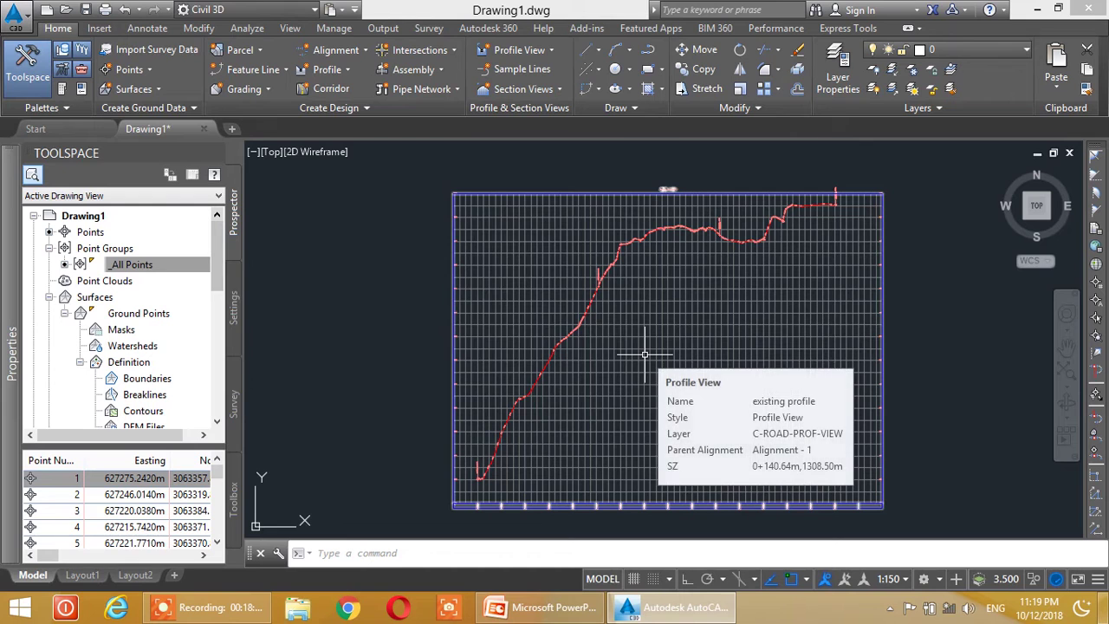
pyautogui.moveTo(621, 377)
pyautogui.mouseDown(button='middle')
pyautogui.moveTo(642, 332)
pyautogui.moveTo(656, 384)
pyautogui.moveTo(673, 372)
pyautogui.moveTo(642, 375)
pyautogui.moveTo(676, 262)
pyautogui.moveTo(639, 366)
pyautogui.mouseUp(button='middle')
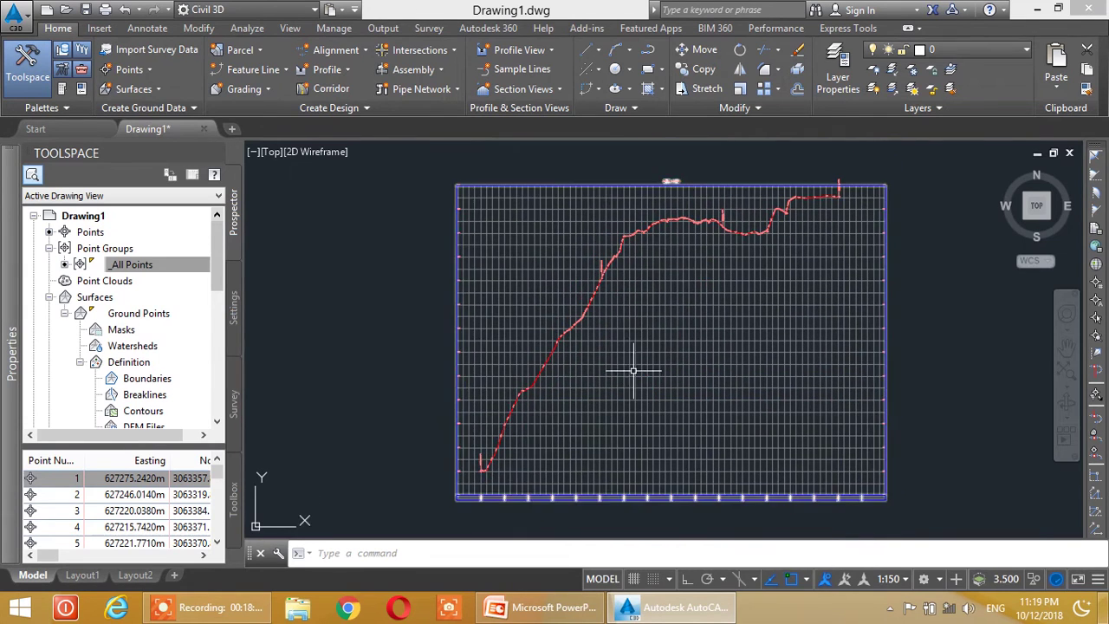
# - Edit the existing profile view's style and apply a vertical exaggeration of 20
pyautogui.click(675, 304)
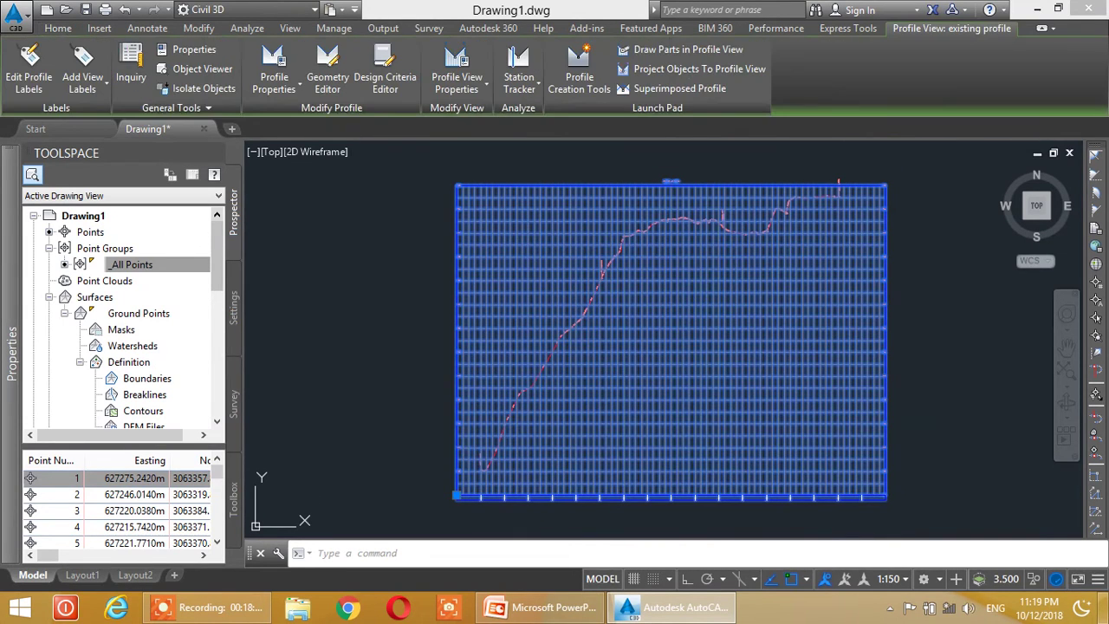
pyautogui.rightClick(688, 277)
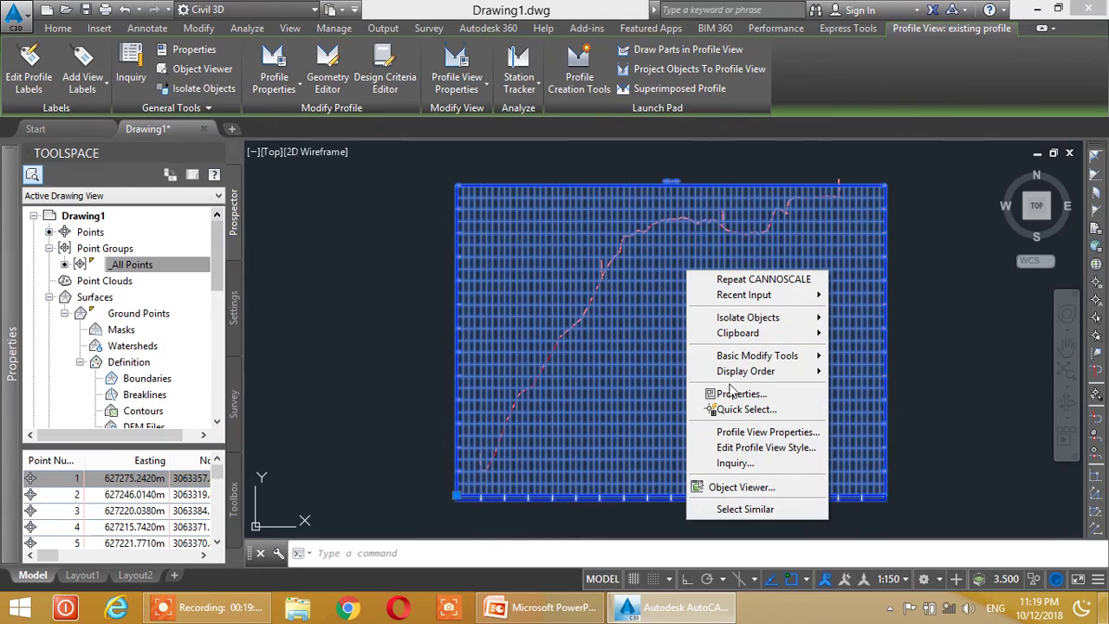
pyautogui.click(739, 449)
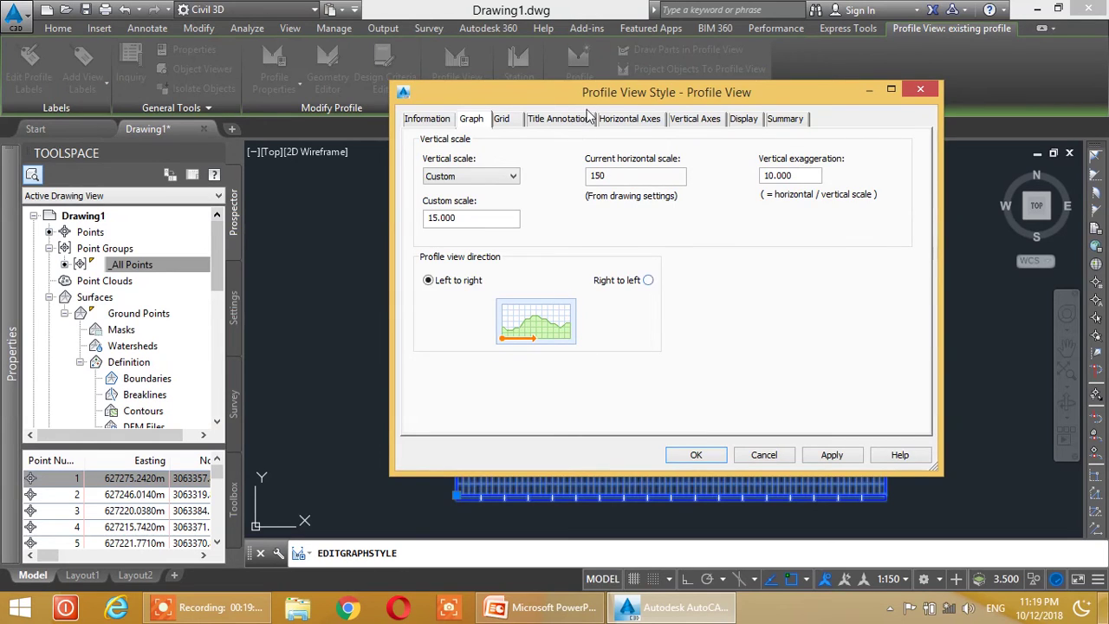
pyautogui.moveTo(604, 98); pyautogui.dragTo(552, 116)
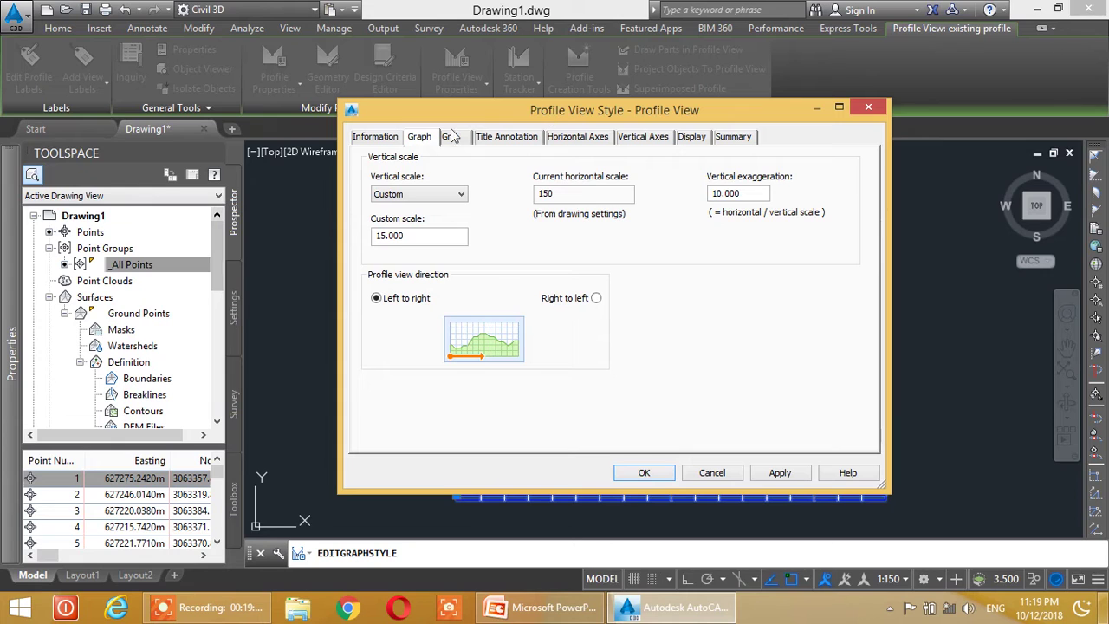
pyautogui.click(383, 137)
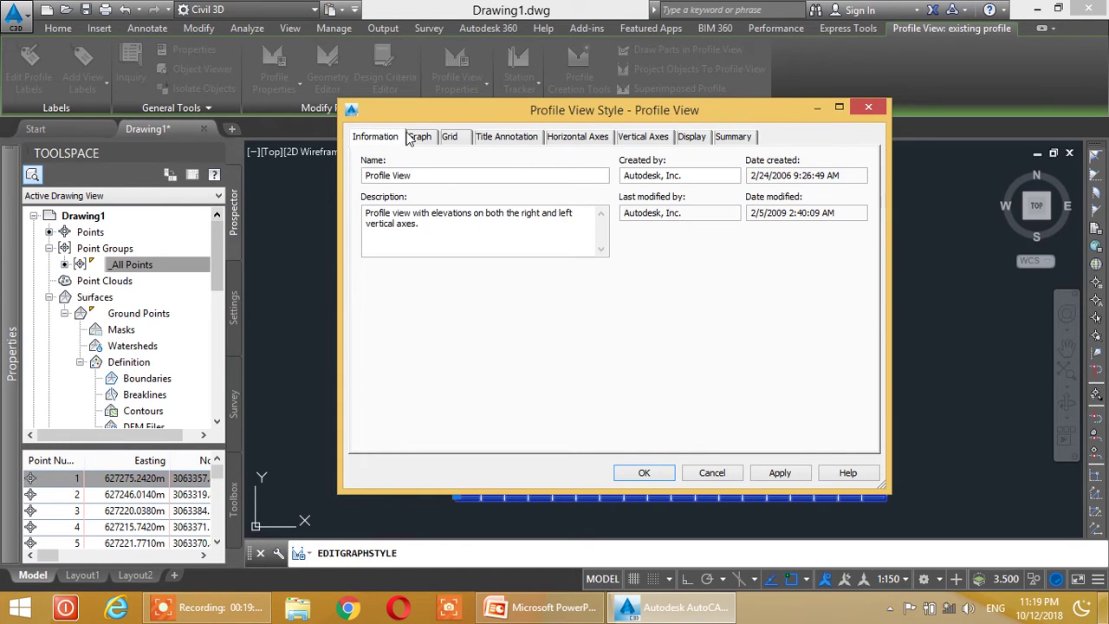
pyautogui.click(422, 137)
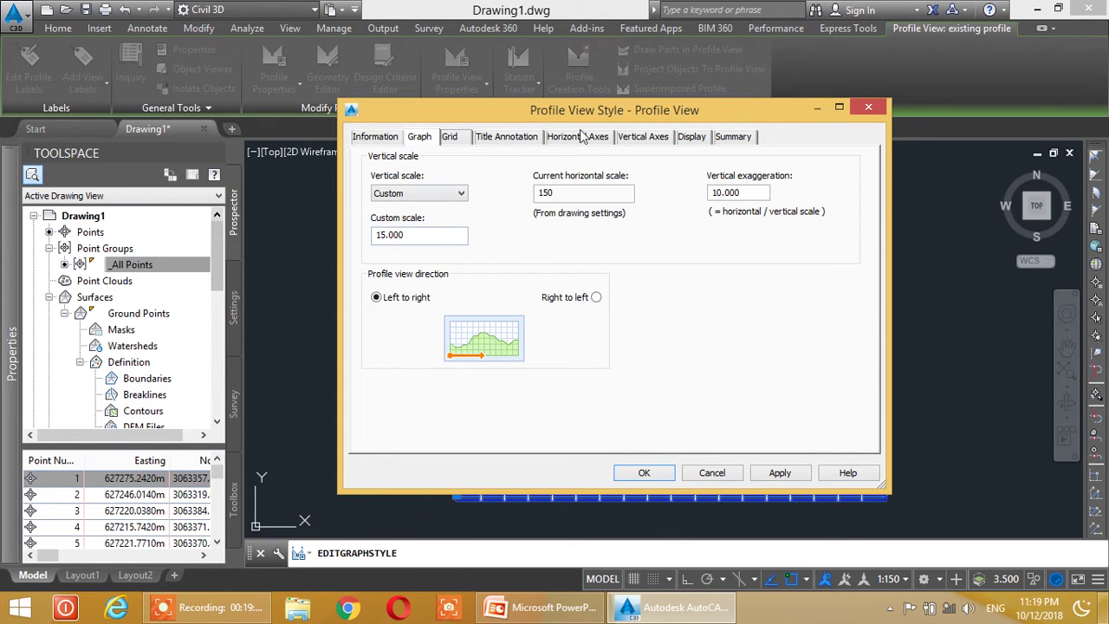
pyautogui.moveTo(647, 118); pyautogui.dragTo(371, 133)
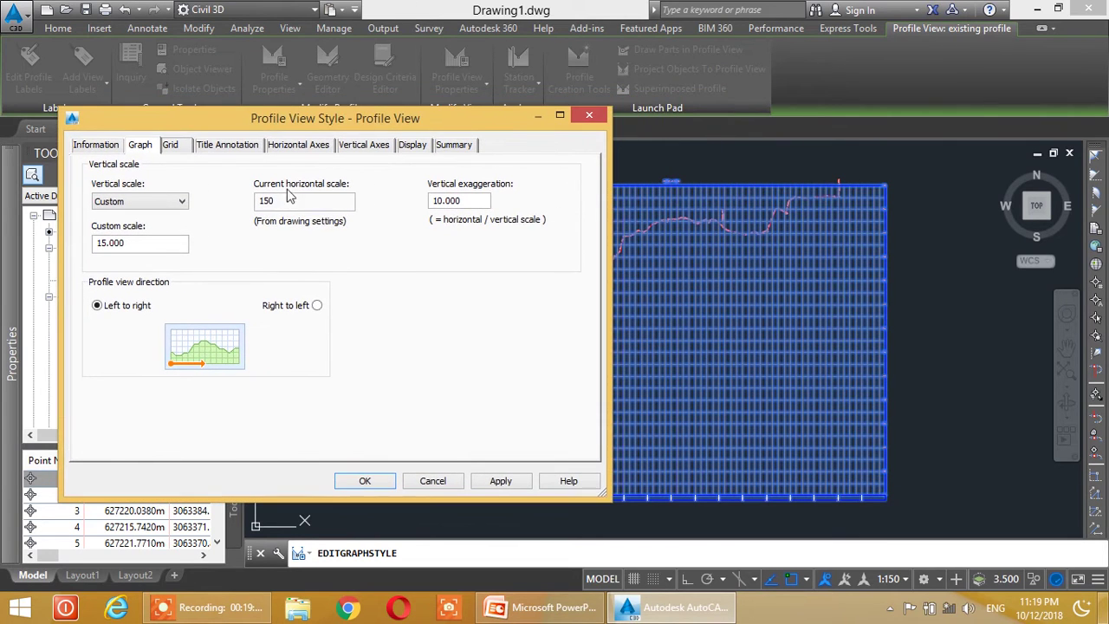
pyautogui.moveTo(485, 201); pyautogui.dragTo(413, 201)
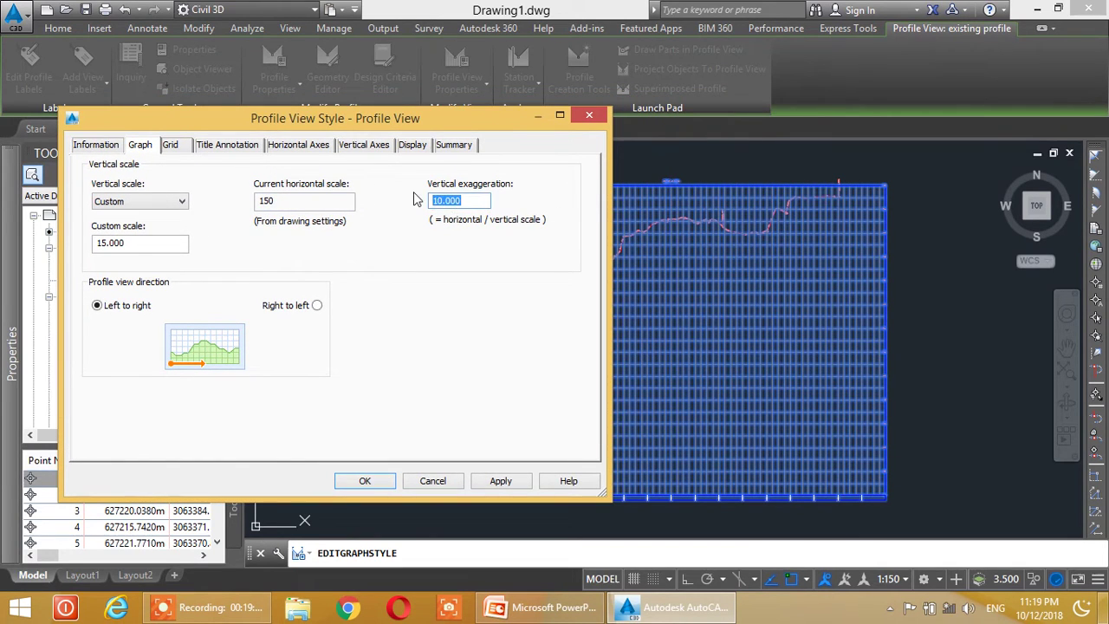
pyautogui.write('20')
pyautogui.click(500, 484)
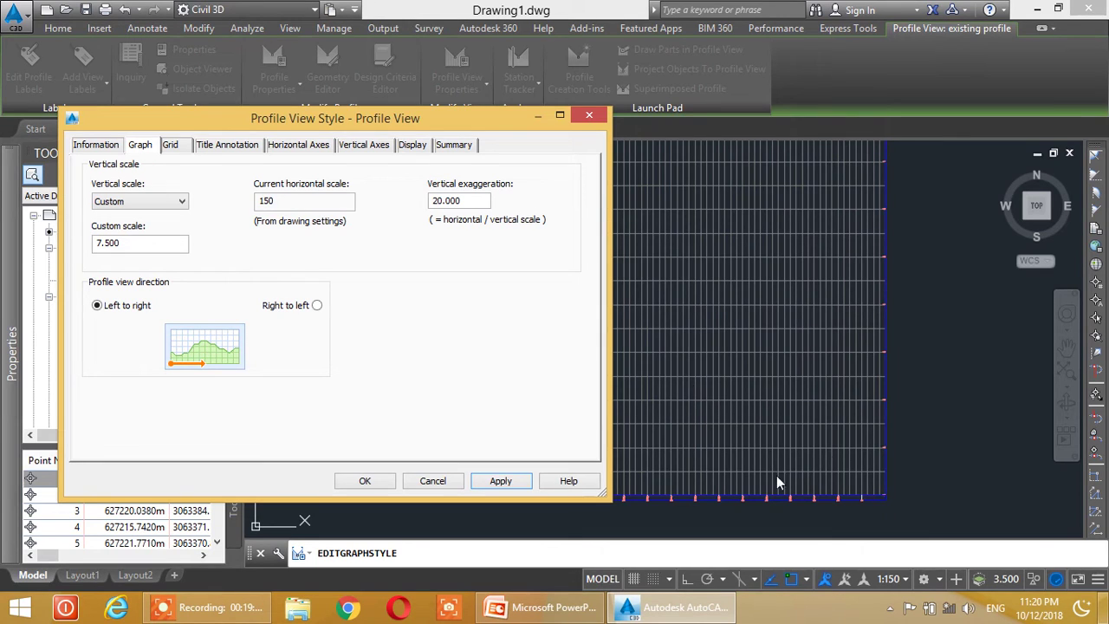
# - Set the style's vertical exaggeration to 10, accept it and clear the selection
pyautogui.moveTo(468, 200); pyautogui.dragTo(420, 198)
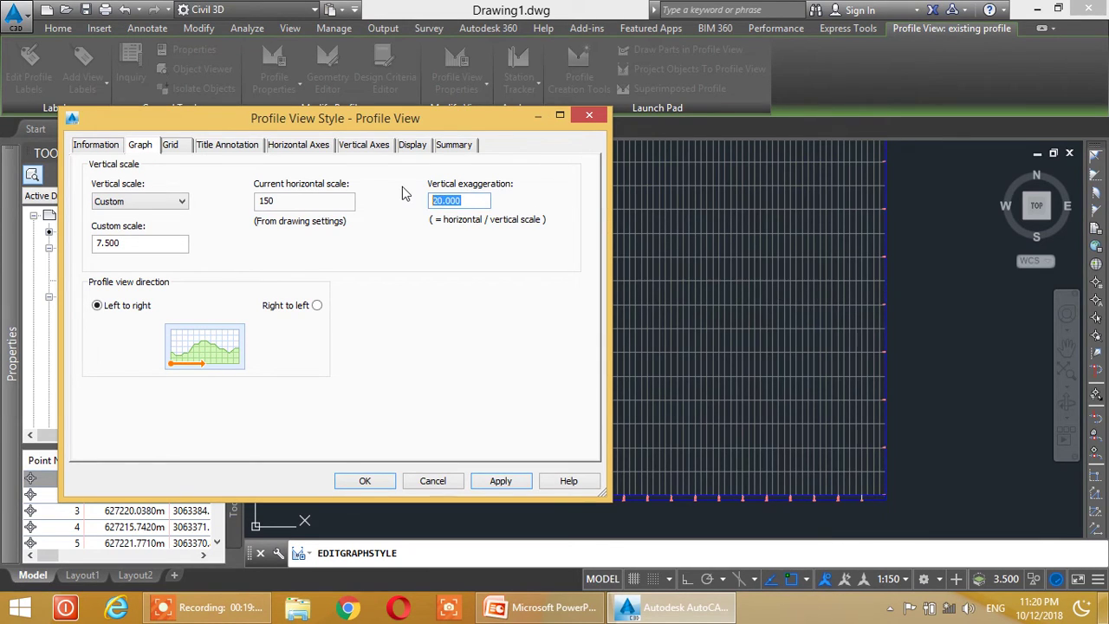
pyautogui.write('10')
pyautogui.click(365, 481)
pyautogui.press('Escape')
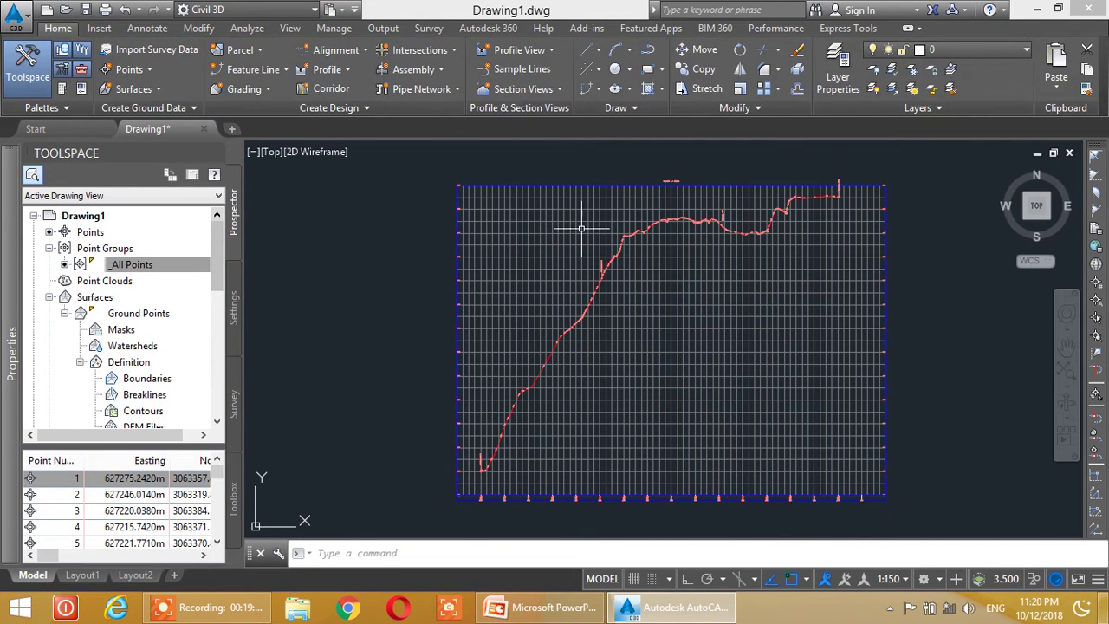
# - Reopen the existing profile view's style and try the right-to-left view direction before restoring left to right
pyautogui.click(666, 304)
pyautogui.rightClick(672, 273)
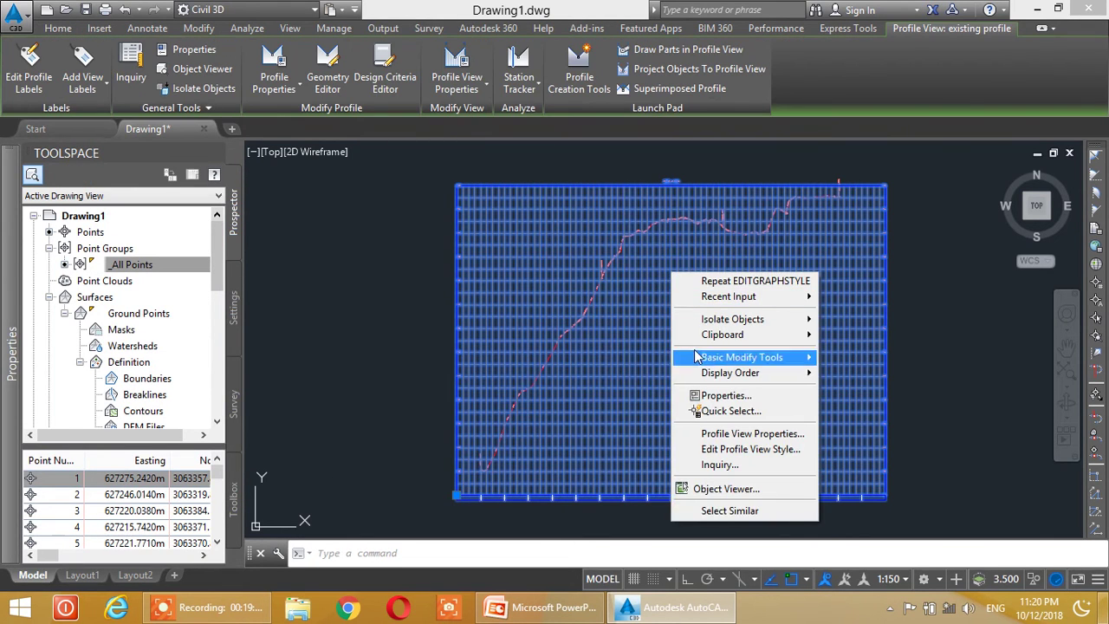
pyautogui.click(709, 449)
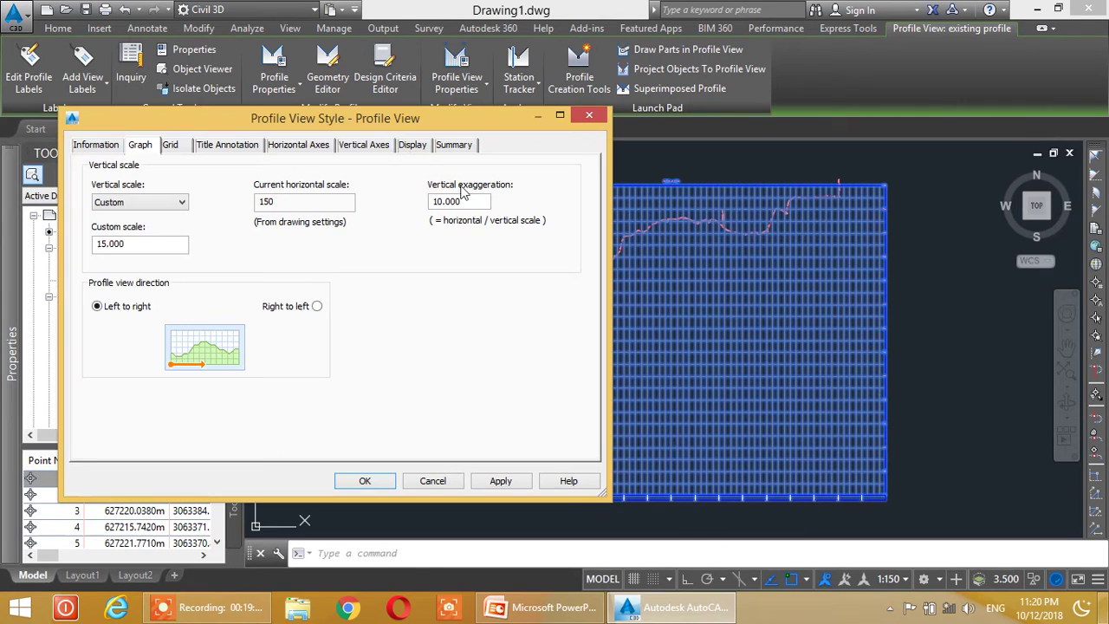
pyautogui.moveTo(394, 126); pyautogui.dragTo(388, 100)
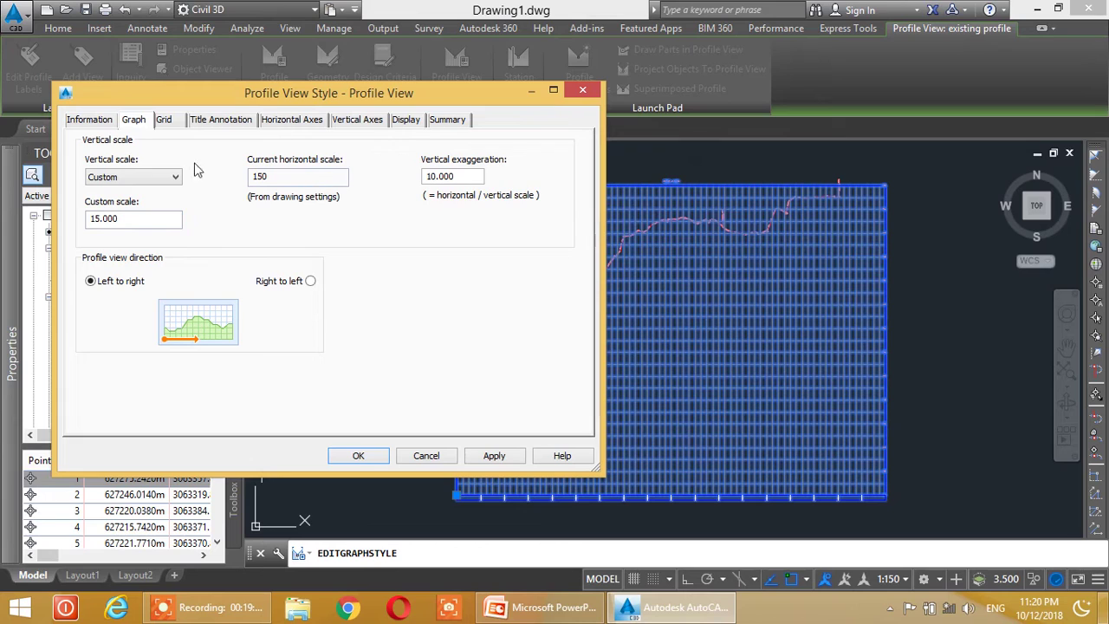
pyautogui.moveTo(293, 182); pyautogui.dragTo(200, 172)
pyautogui.click(310, 280)
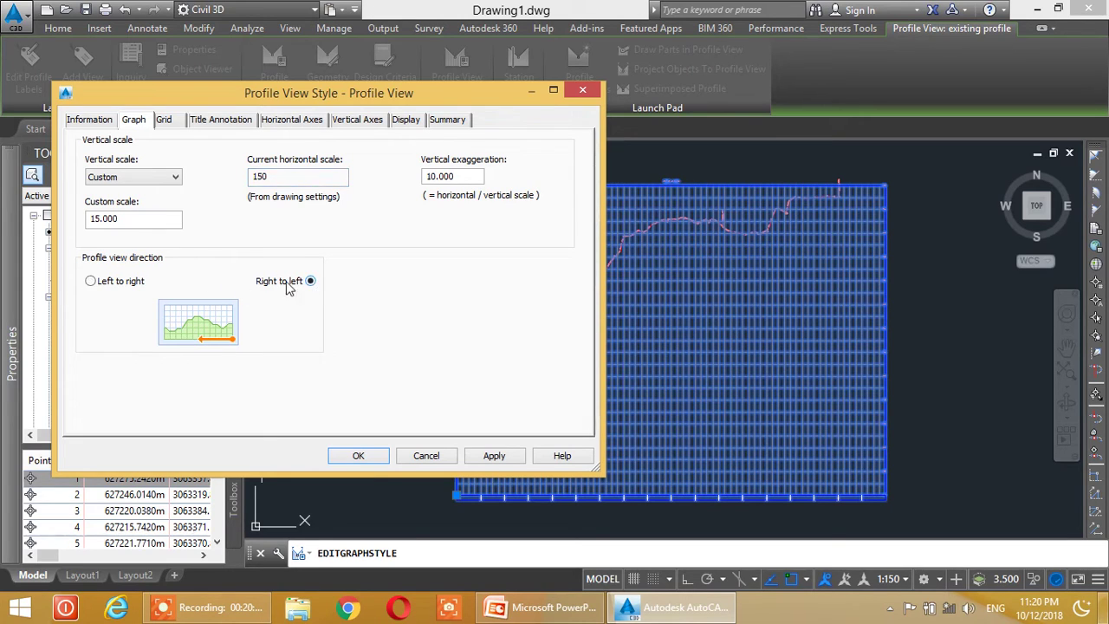
pyautogui.click(101, 289)
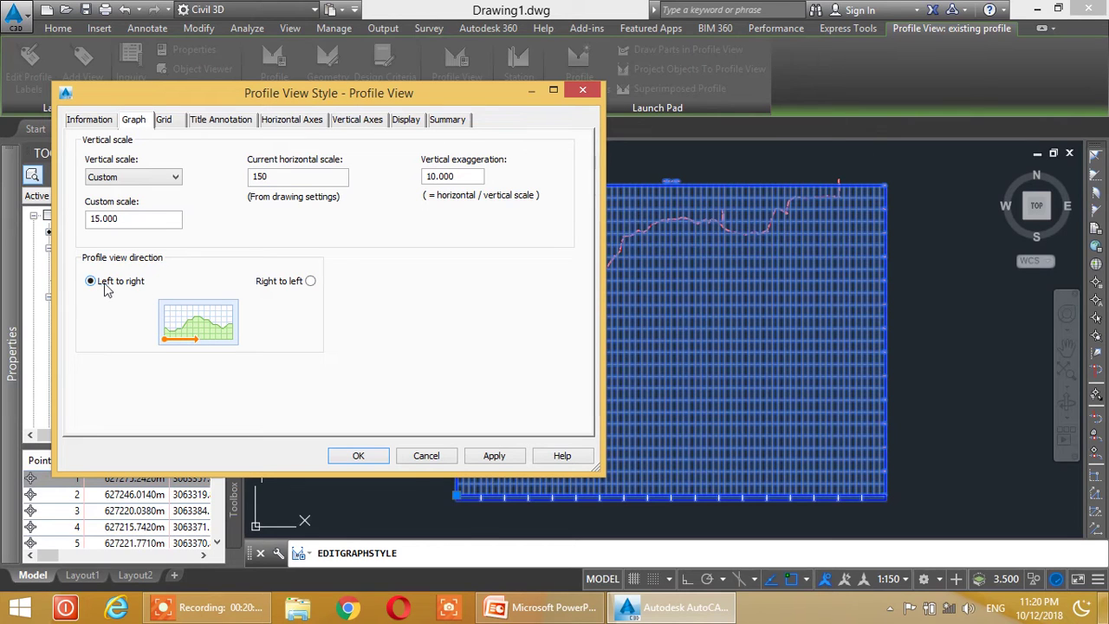
# - Turn on vertical grid clipping in the profile view style and apply it to check the grid
pyautogui.click(167, 118)
pyautogui.moveTo(248, 97); pyautogui.dragTo(215, 132)
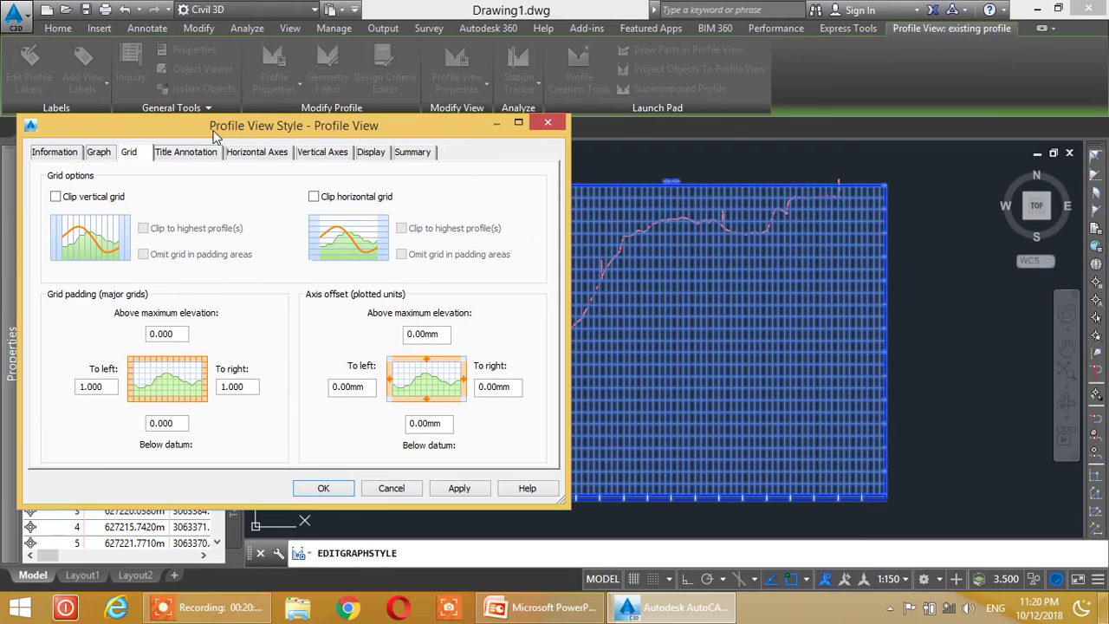
pyautogui.click(56, 197)
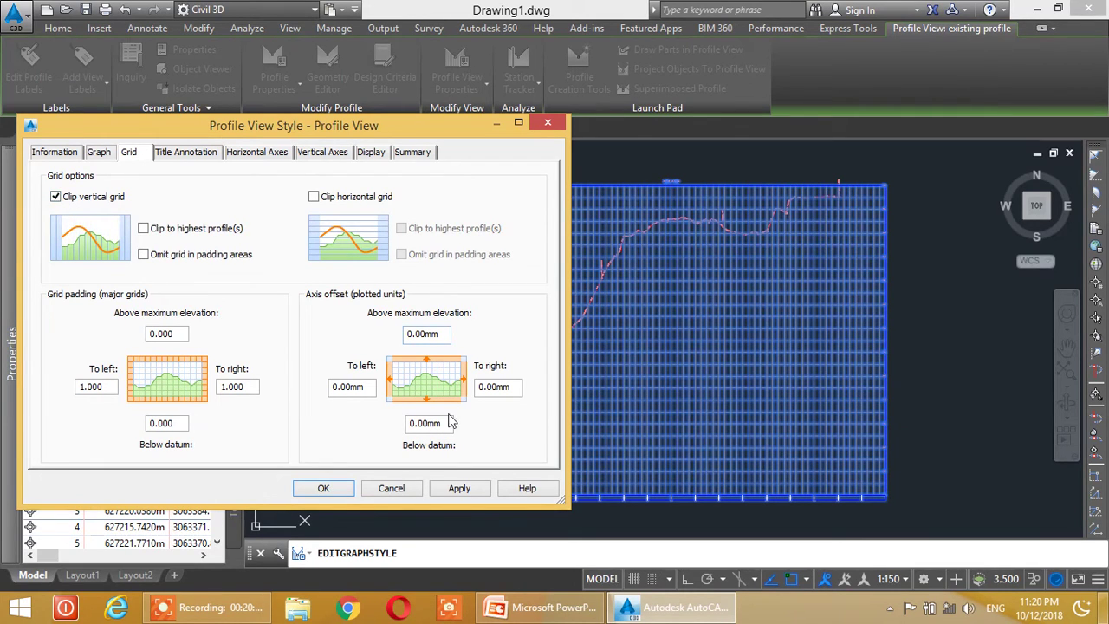
pyautogui.click(458, 489)
pyautogui.moveTo(308, 128); pyautogui.dragTo(76, 146)
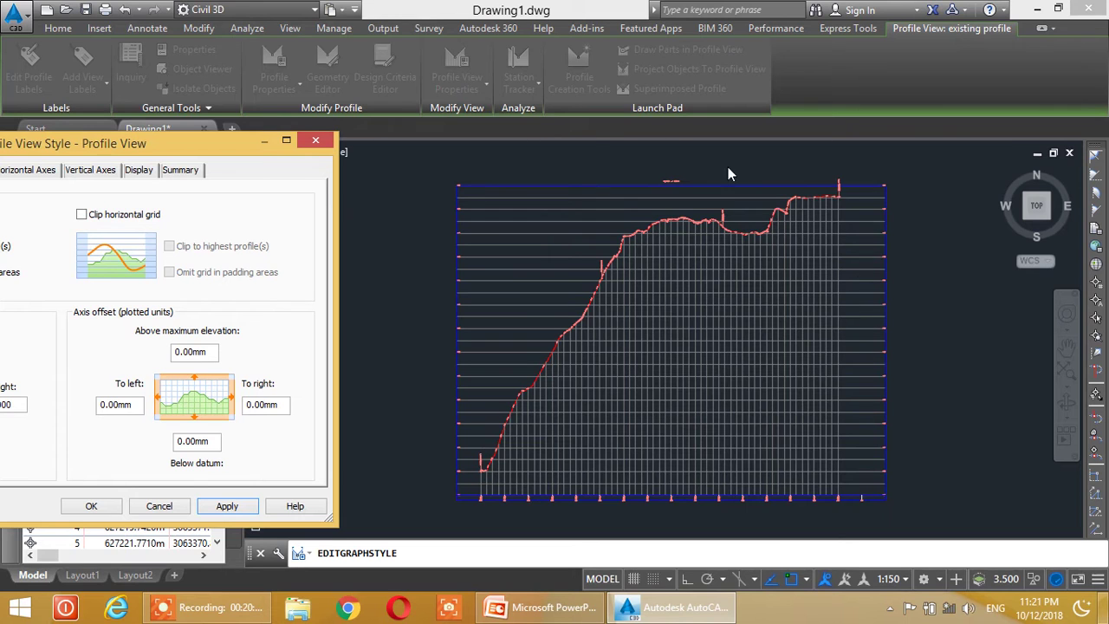
pyautogui.moveTo(154, 149); pyautogui.dragTo(630, 149)
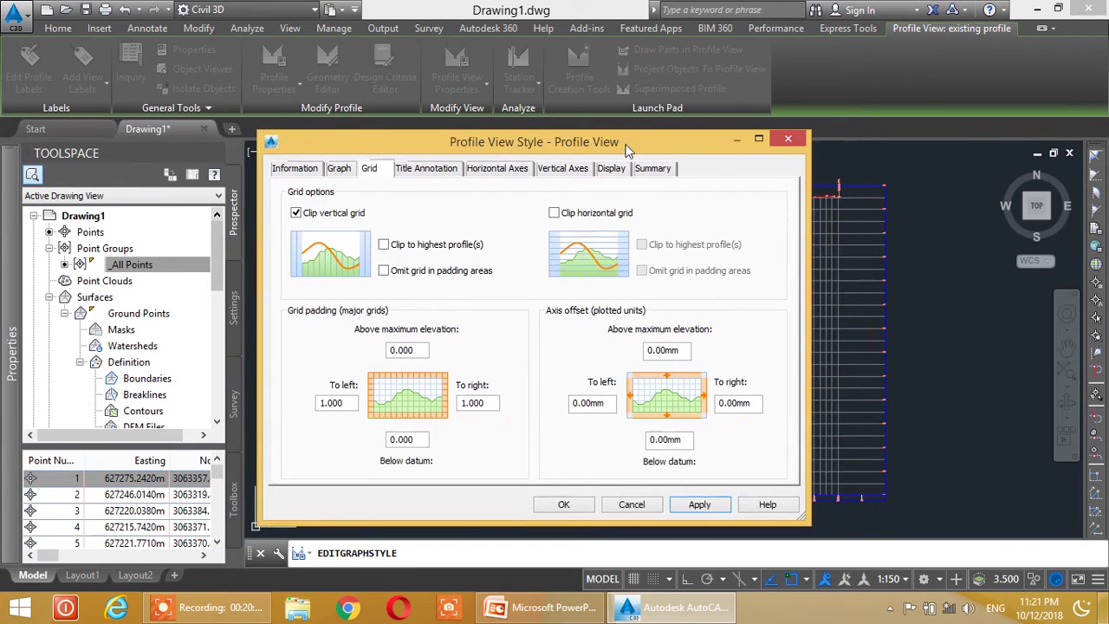
# - Turn off vertical grid clipping, turn on horizontal grid clipping instead, and apply the change to the profile view
pyautogui.click(384, 245)
pyautogui.click(295, 214)
pyautogui.click(559, 215)
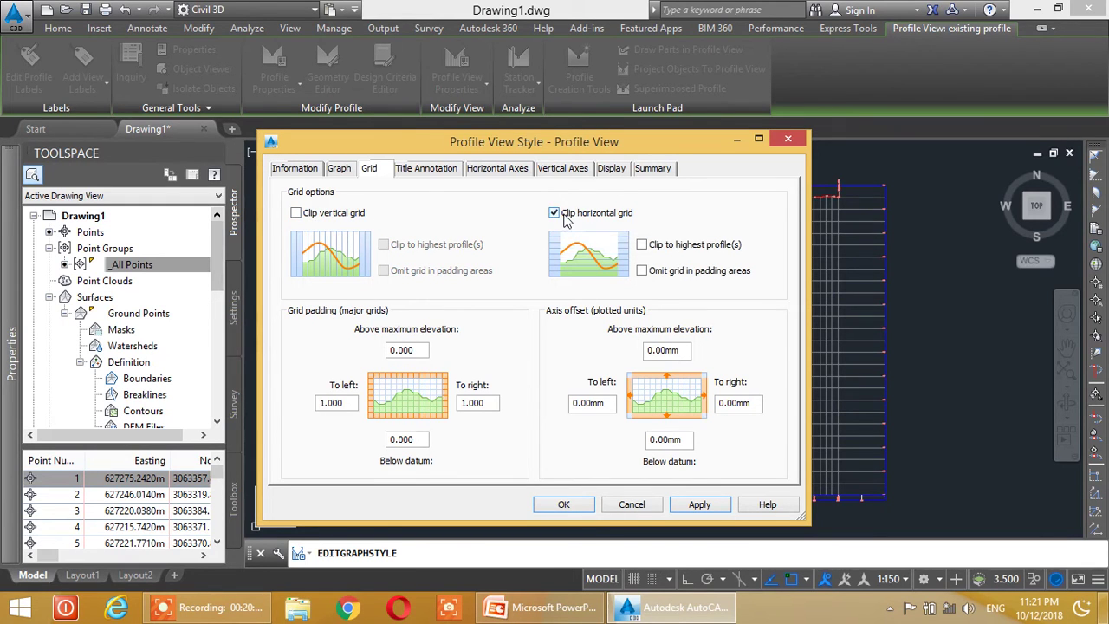
pyautogui.moveTo(670, 146); pyautogui.dragTo(376, 120)
pyautogui.click(405, 479)
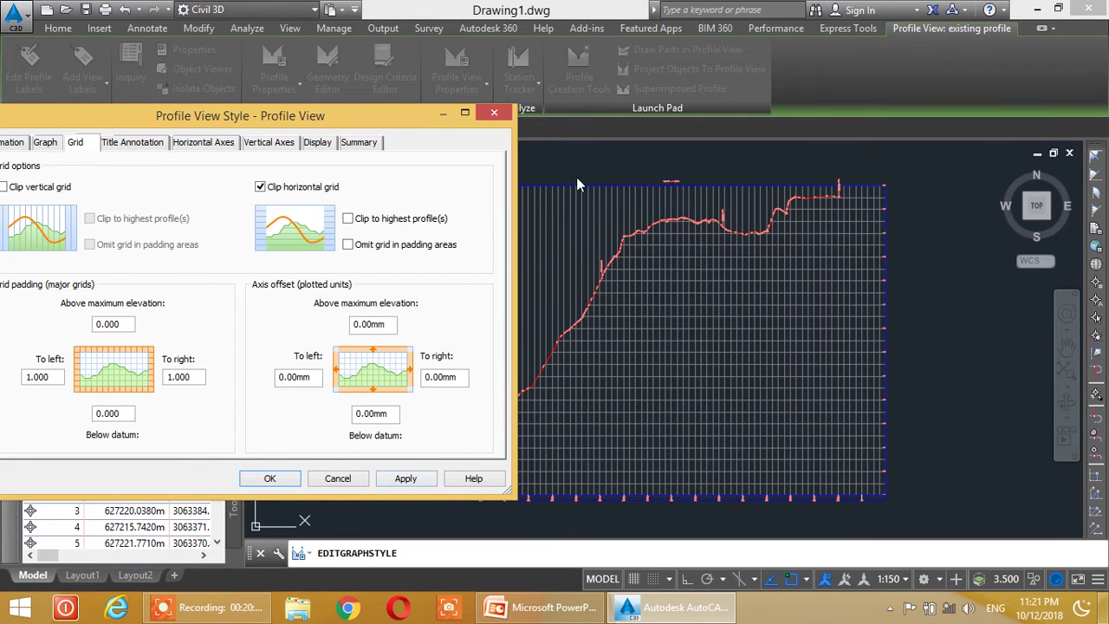
# - Switch the style's grid clipping from horizontal to vertical without applying it
pyautogui.moveTo(279, 126); pyautogui.dragTo(372, 138)
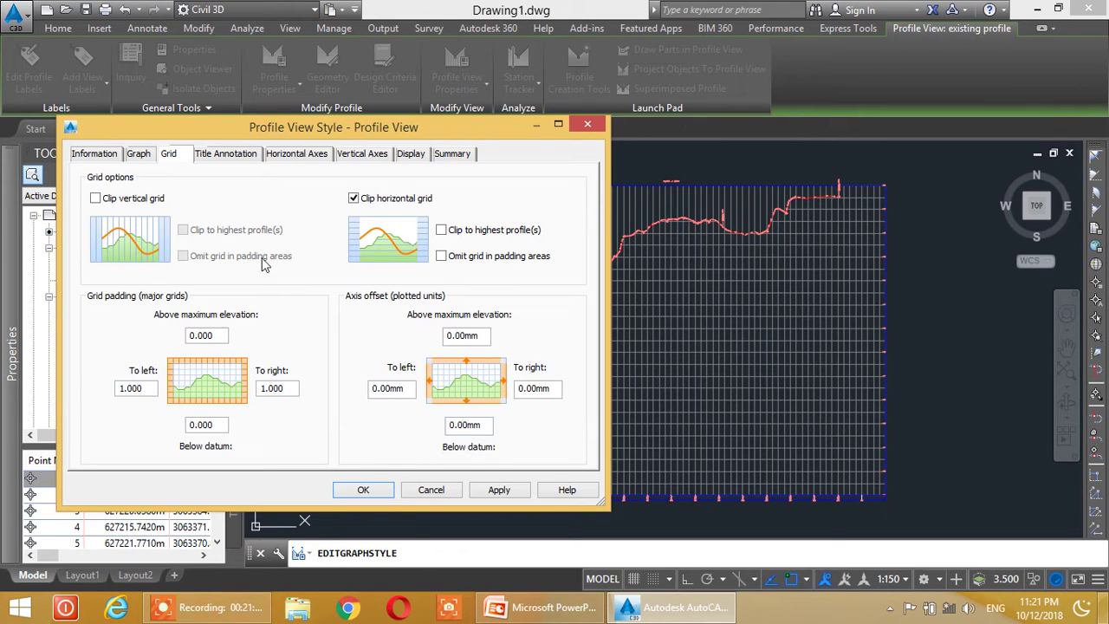
pyautogui.click(353, 198)
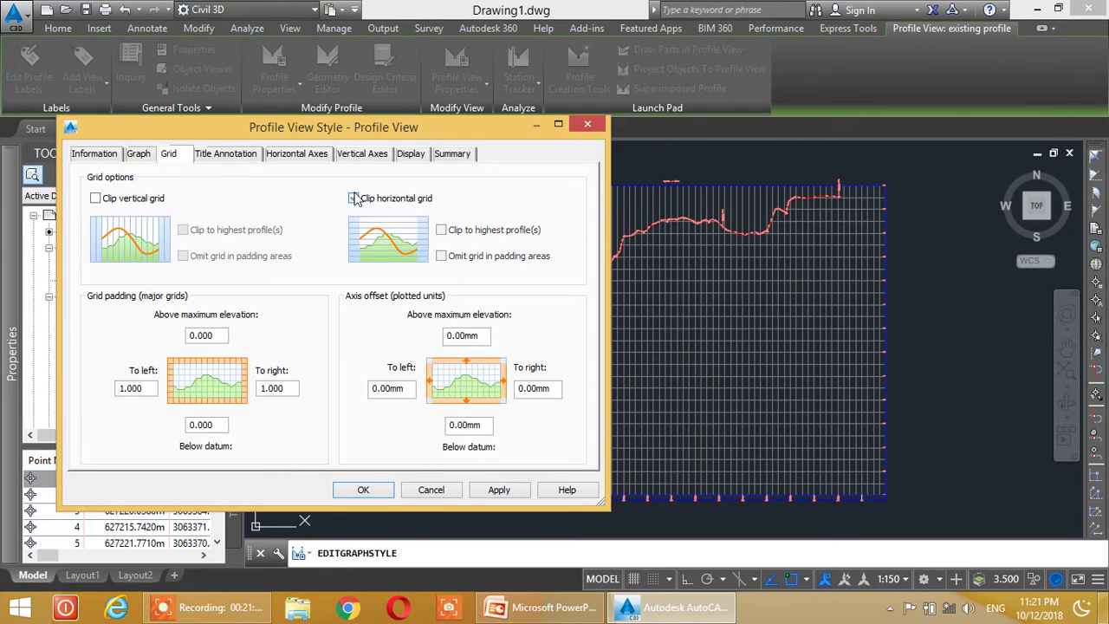
pyautogui.click(96, 198)
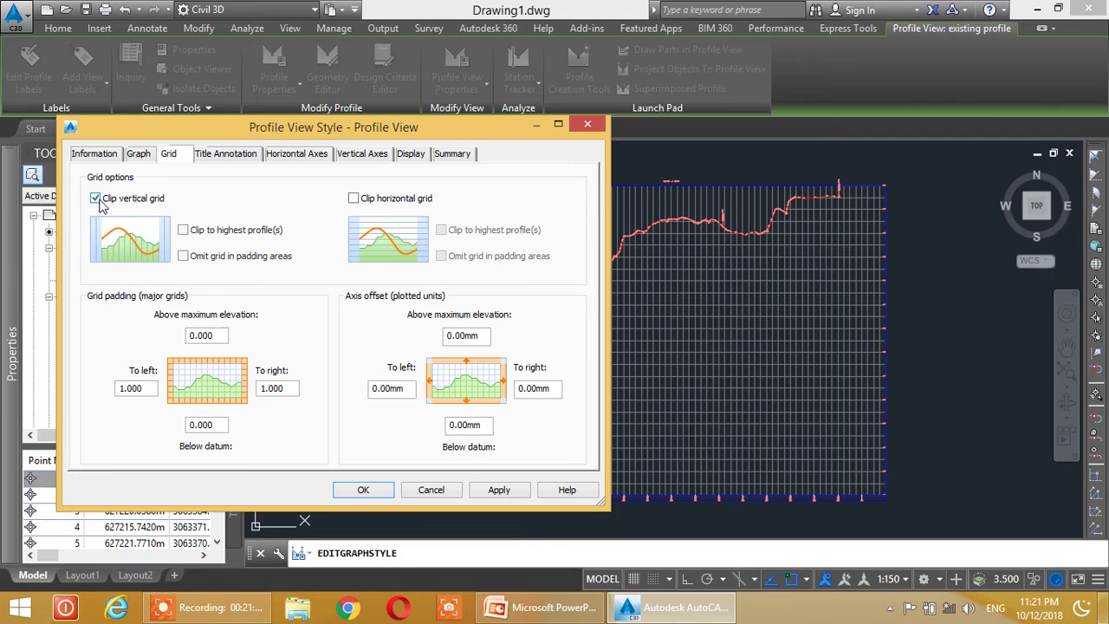
# - Review the style's title annotation and bottom horizontal axis tick settings, and close the style without saving
pyautogui.click(242, 154)
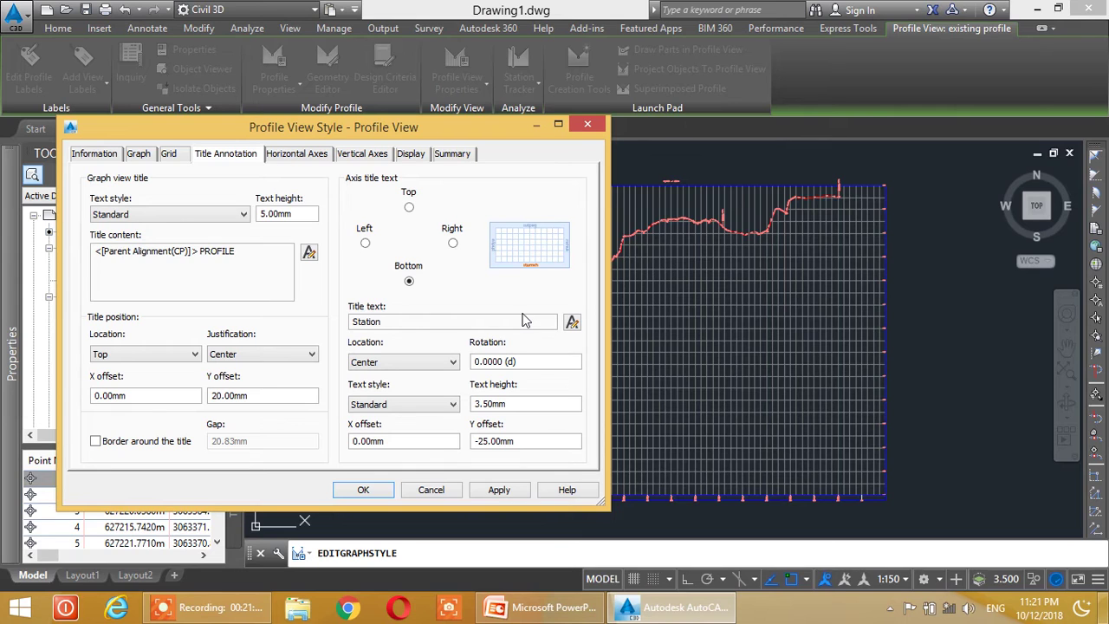
pyautogui.click(314, 159)
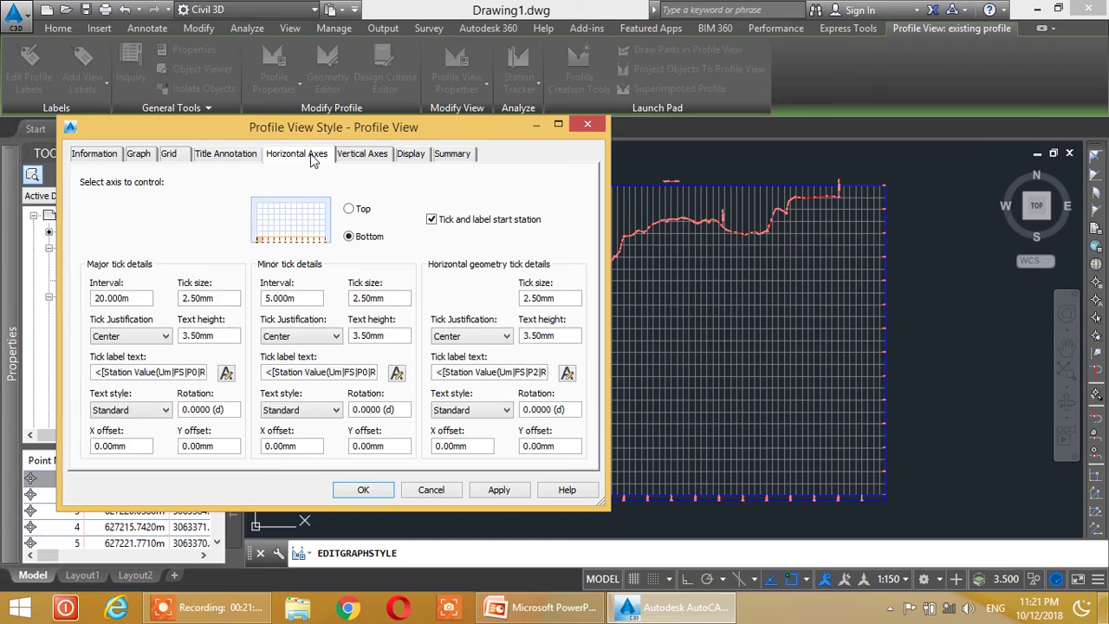
pyautogui.moveTo(379, 130); pyautogui.dragTo(369, 122)
pyautogui.moveTo(294, 131); pyautogui.dragTo(374, 109)
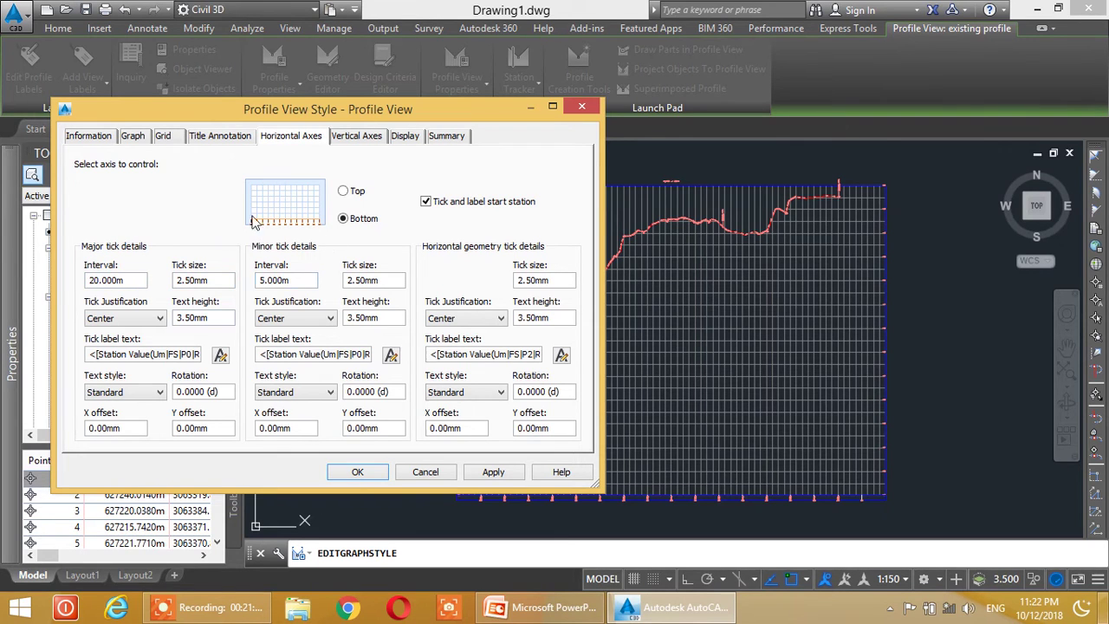
pyautogui.moveTo(292, 110); pyautogui.dragTo(253, 110)
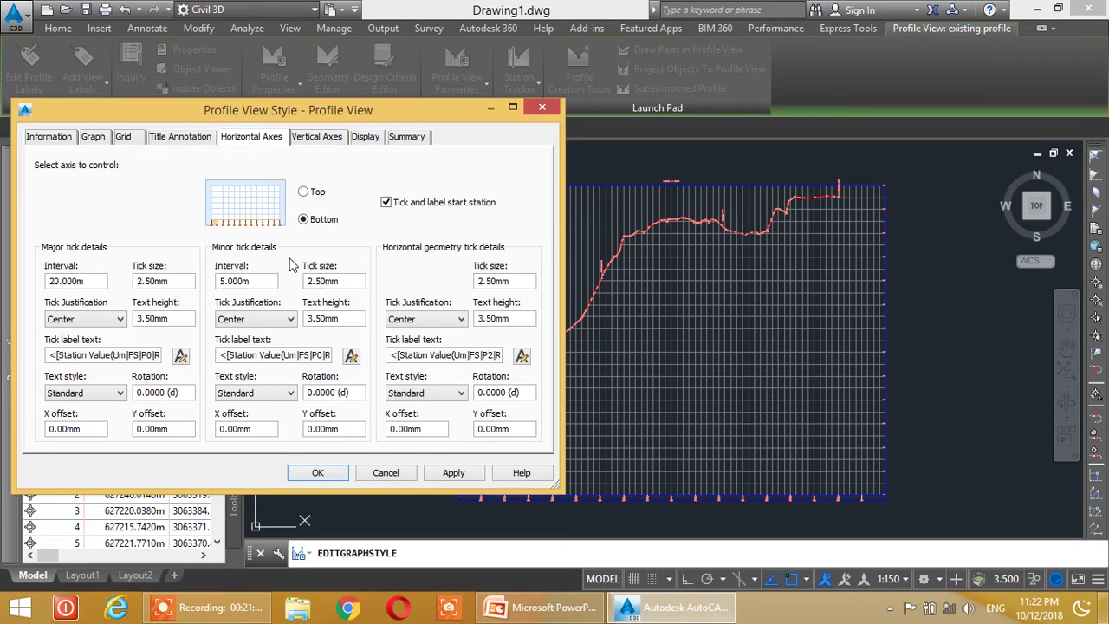
pyautogui.click(387, 472)
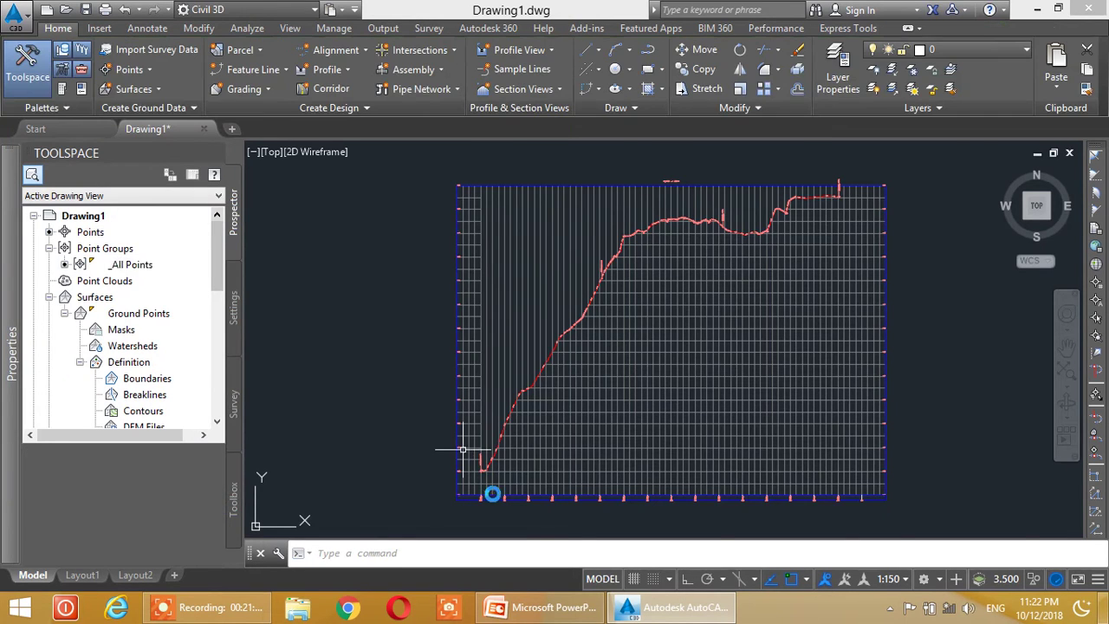
# - Examine the station and elevation labels in the data band from station 0+000 onward
pyautogui.scroll(3, 463, 455)
pyautogui.scroll(8, 497, 498)
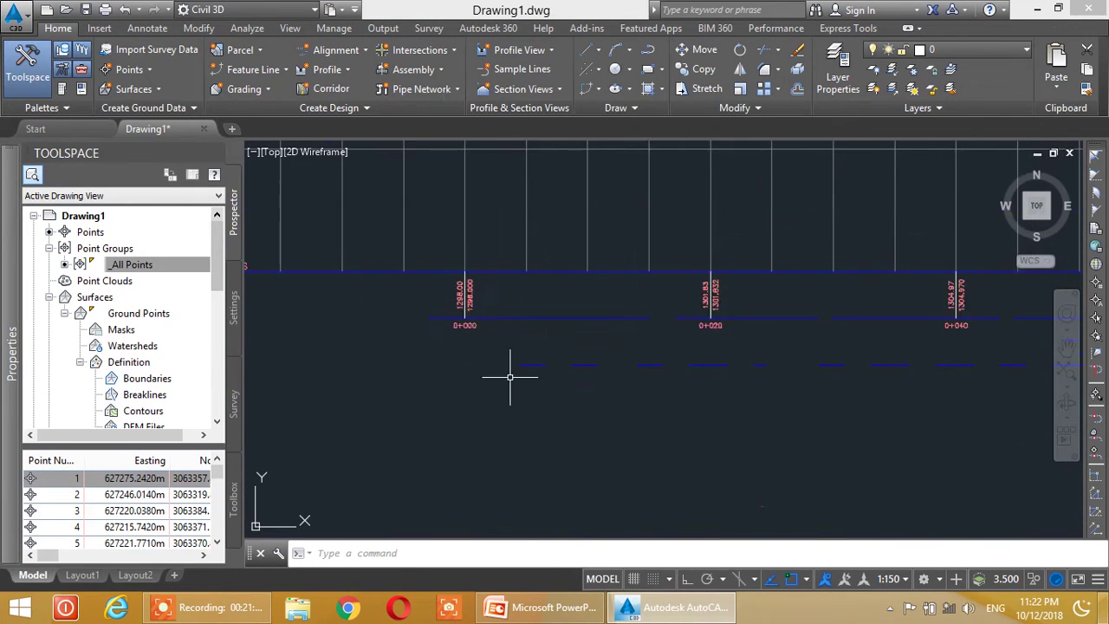
pyautogui.scroll(-4, 486, 413)
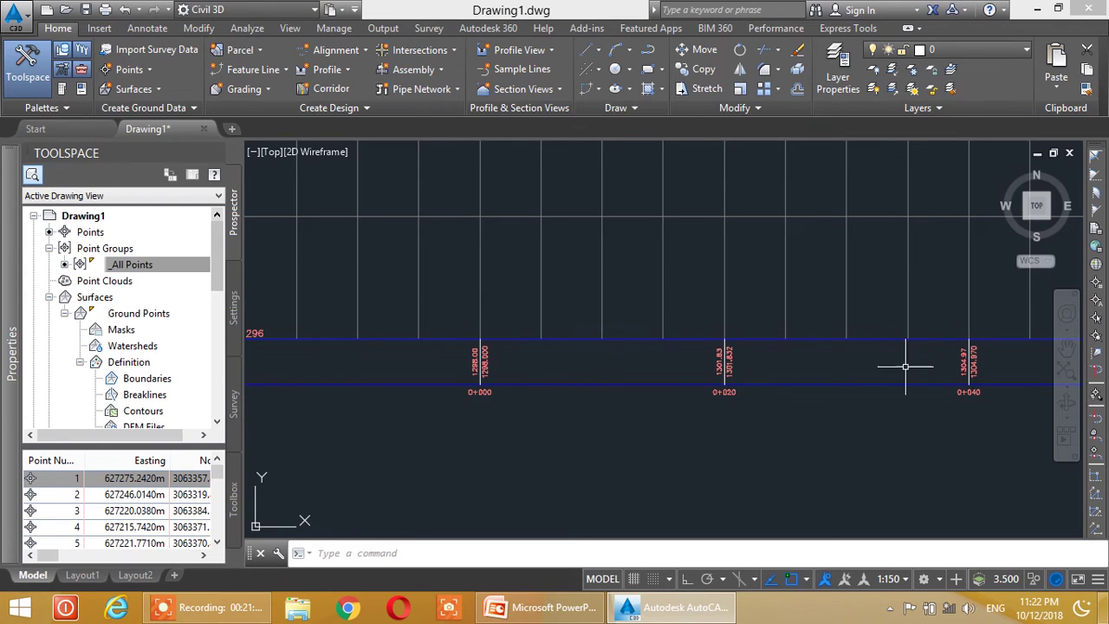
pyautogui.moveTo(743, 384); pyautogui.dragTo(730, 425, button='middle')
pyautogui.scroll(1, 684, 407)
pyautogui.scroll(2, 454, 436)
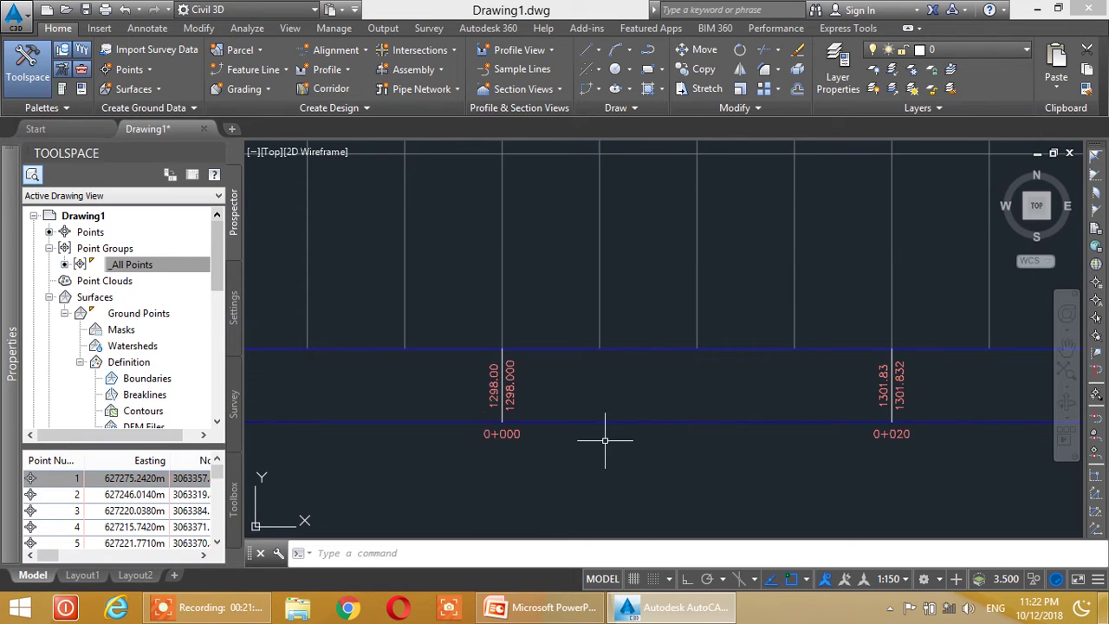
pyautogui.moveTo(877, 431); pyautogui.dragTo(603, 431, button='middle')
pyautogui.scroll(1, 898, 434)
# - Set the profile view style's bottom horizontal axis intervals to 40 m major and 10 m minor, apply them, and close the style
pyautogui.scroll(-2, 701, 396)
pyautogui.scroll(-2, 854, 377)
pyautogui.scroll(-2, 795, 377)
pyautogui.moveTo(741, 362); pyautogui.dragTo(680, 449, button='middle')
pyautogui.moveTo(710, 353); pyautogui.dragTo(641, 488, button='middle')
pyautogui.scroll(-2, 722, 310)
pyautogui.moveTo(826, 305); pyautogui.dragTo(667, 410, button='middle')
pyautogui.moveTo(818, 303); pyautogui.dragTo(687, 384, button='middle')
pyautogui.scroll(-1, 716, 342)
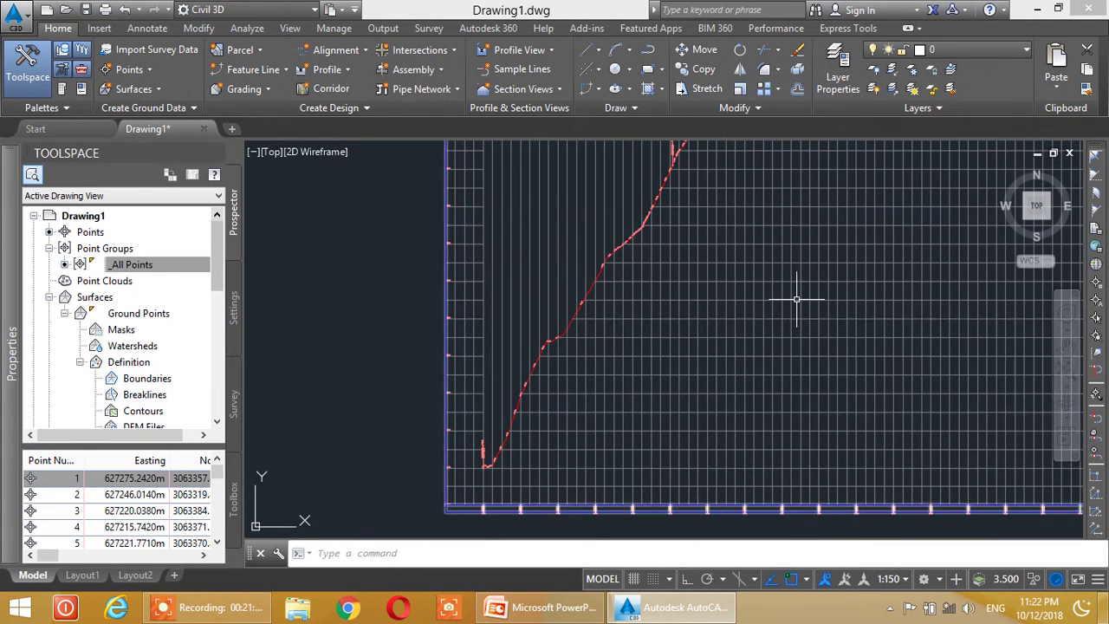
pyautogui.click(761, 265)
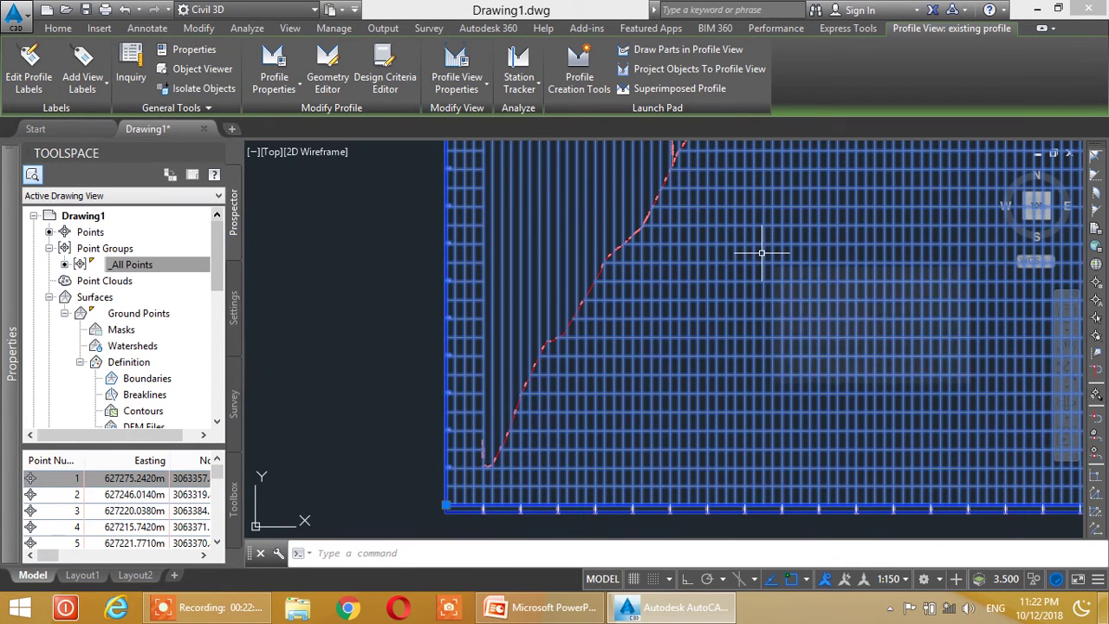
pyautogui.rightClick(762, 253)
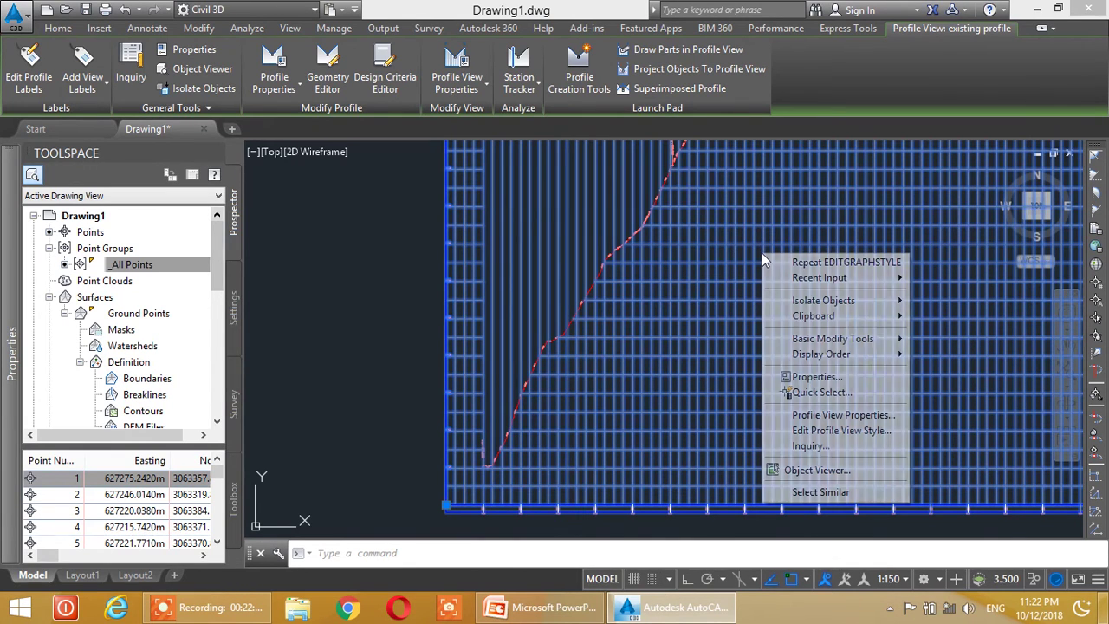
pyautogui.click(815, 433)
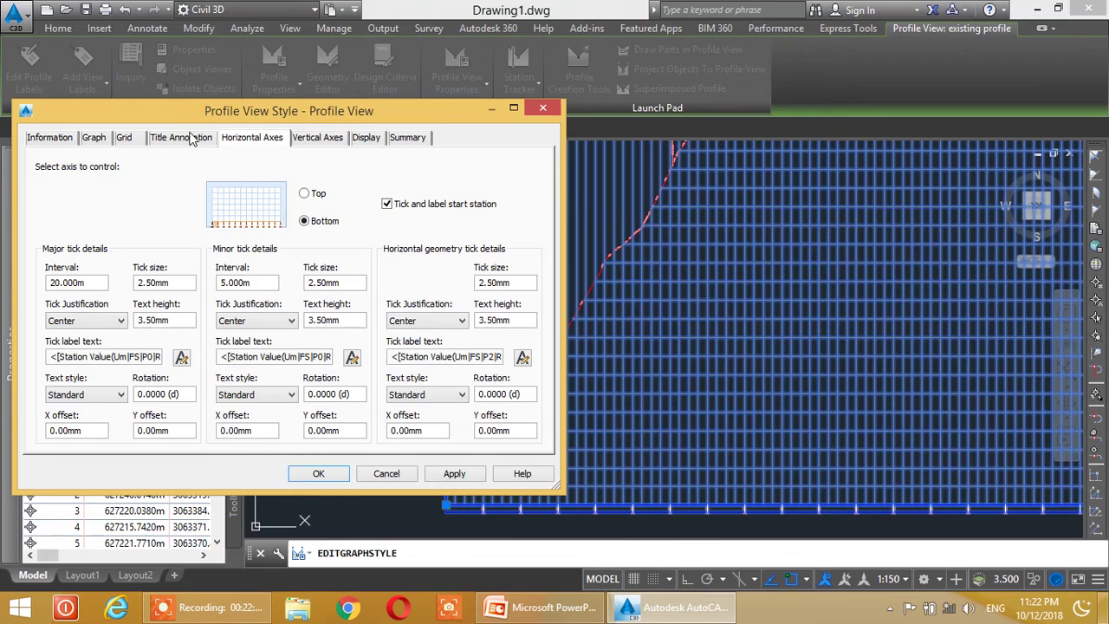
pyautogui.moveTo(284, 116); pyautogui.dragTo(294, 89)
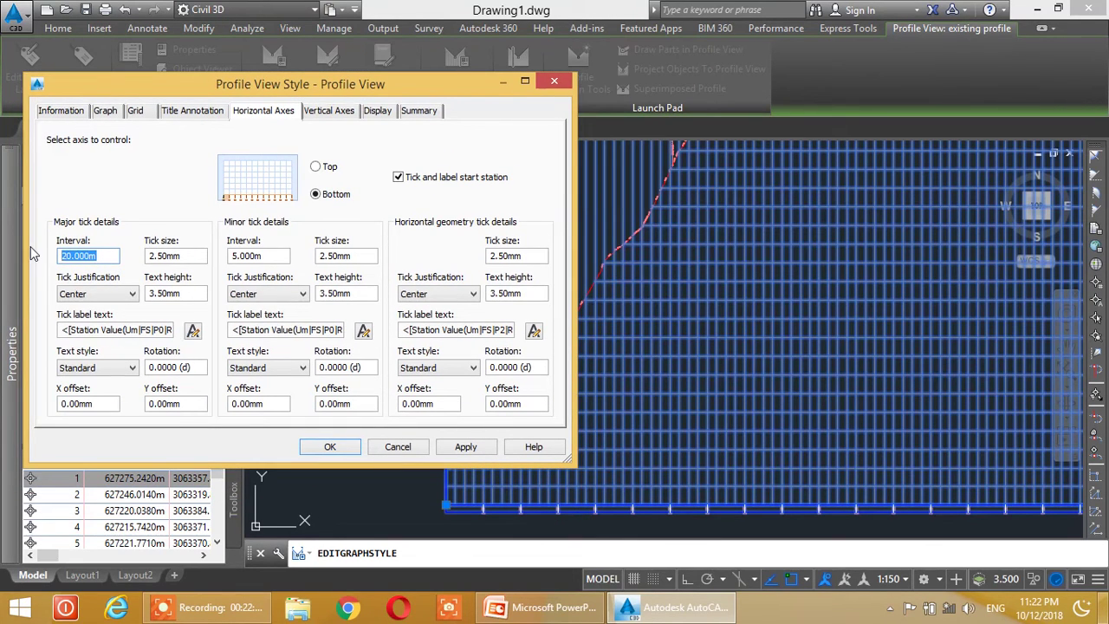
pyautogui.write('40')
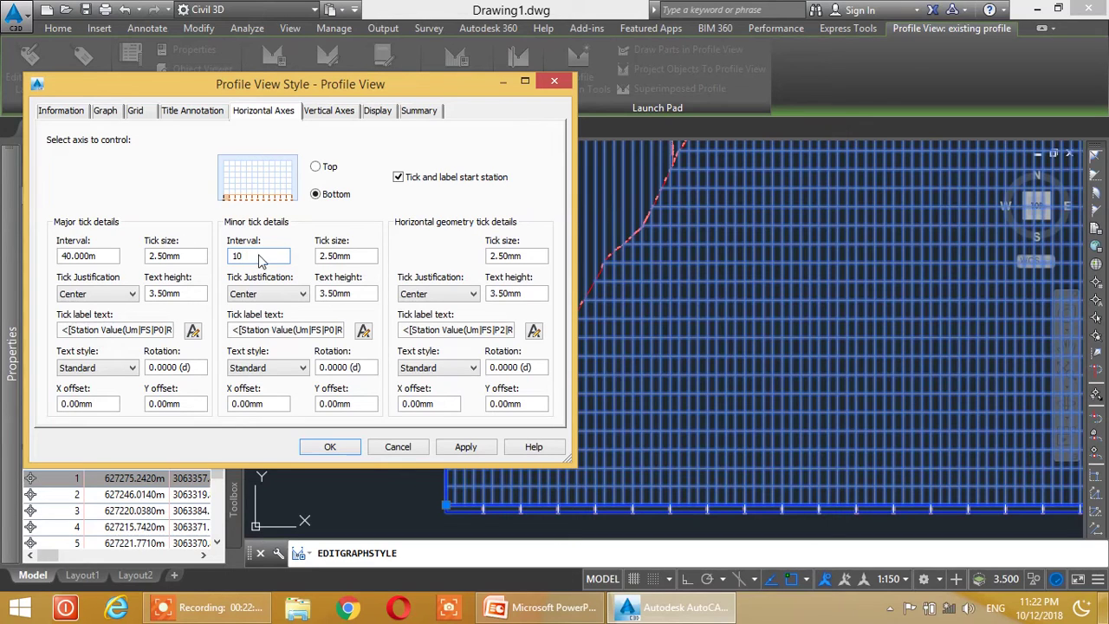
pyautogui.click(466, 448)
pyautogui.click(329, 447)
# - Examine the station and elevation labels along the data band from station 0+000 through the following stations
pyautogui.scroll(2, 657, 468)
pyautogui.moveTo(591, 496); pyautogui.dragTo(651, 227, button='middle')
pyautogui.scroll(4, 606, 327)
pyautogui.moveTo(582, 301); pyautogui.dragTo(520, 410, button='middle')
pyautogui.scroll(1, 353, 381)
pyautogui.moveTo(346, 397); pyautogui.dragTo(625, 359, button='middle')
pyautogui.scroll(-2, 476, 367)
pyautogui.moveTo(258, 370); pyautogui.dragTo(474, 359, button='middle')
pyautogui.scroll(4, 473, 360)
pyautogui.moveTo(906, 324); pyautogui.dragTo(648, 357, button='middle')
pyautogui.scroll(-4, 648, 357)
pyautogui.moveTo(737, 378); pyautogui.dragTo(458, 381, button='middle')
pyautogui.scroll(2, 546, 375)
pyautogui.moveTo(844, 378); pyautogui.dragTo(481, 426, button='middle')
pyautogui.scroll(2, 571, 412)
pyautogui.moveTo(625, 404); pyautogui.dragTo(824, 379, button='middle')
pyautogui.moveTo(622, 378); pyautogui.dragTo(801, 349, button='middle')
pyautogui.moveTo(617, 353); pyautogui.dragTo(837, 344, button='middle')
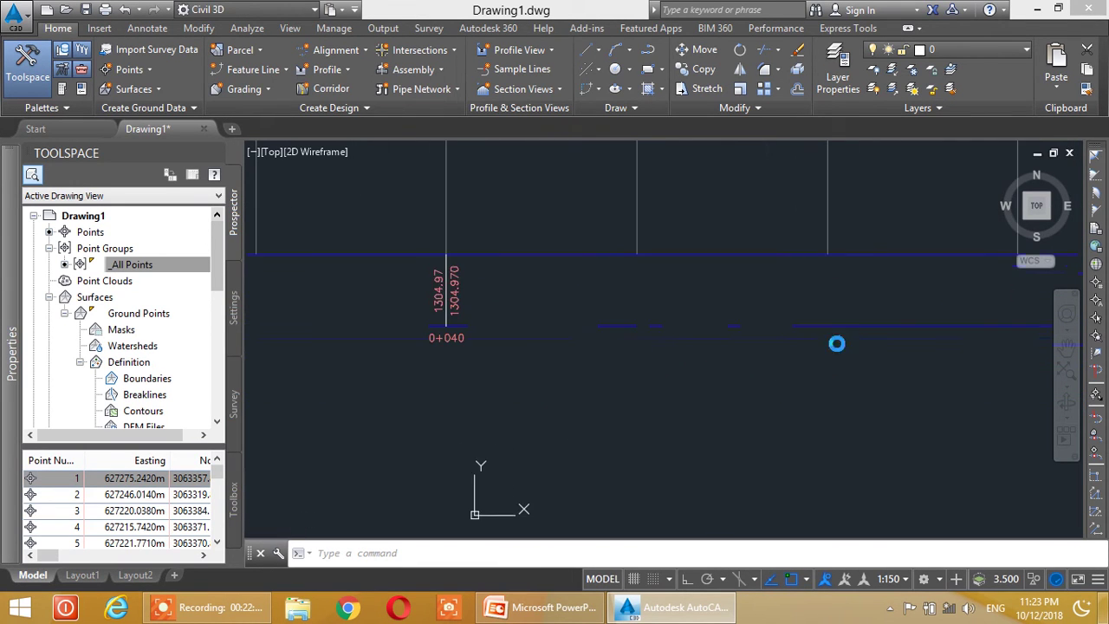
# - Examine the vertical grid line spacing between the labelled stations near the start of the profile
pyautogui.scroll(-2, 837, 344)
pyautogui.scroll(-3, 685, 268)
pyautogui.moveTo(700, 303); pyautogui.dragTo(727, 400, button='middle')
pyautogui.scroll(2, 684, 329)
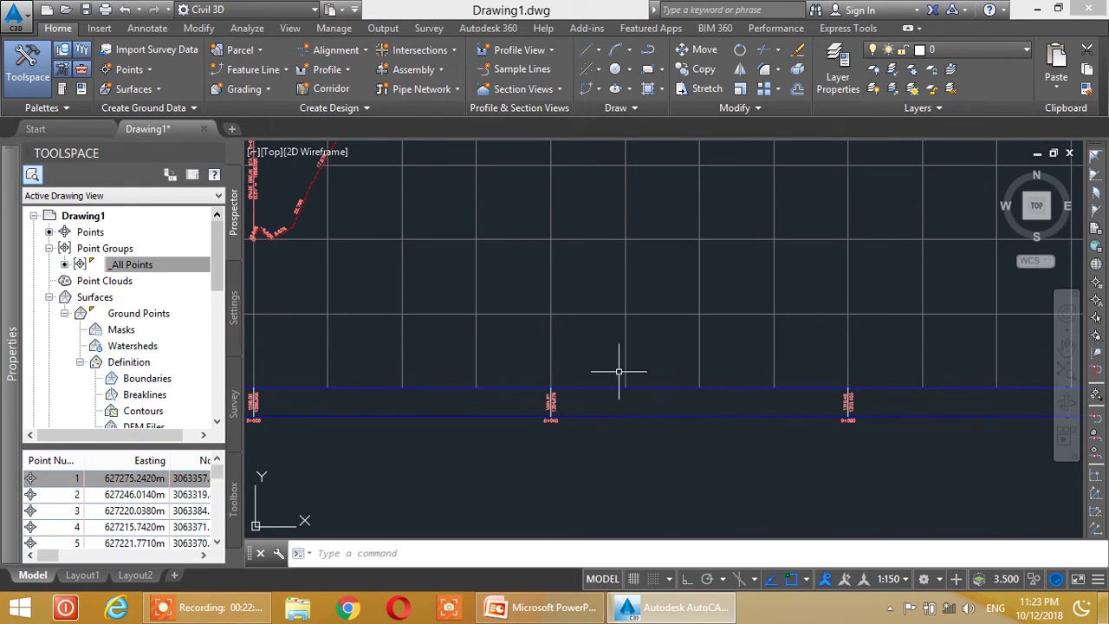
pyautogui.scroll(3, 700, 404)
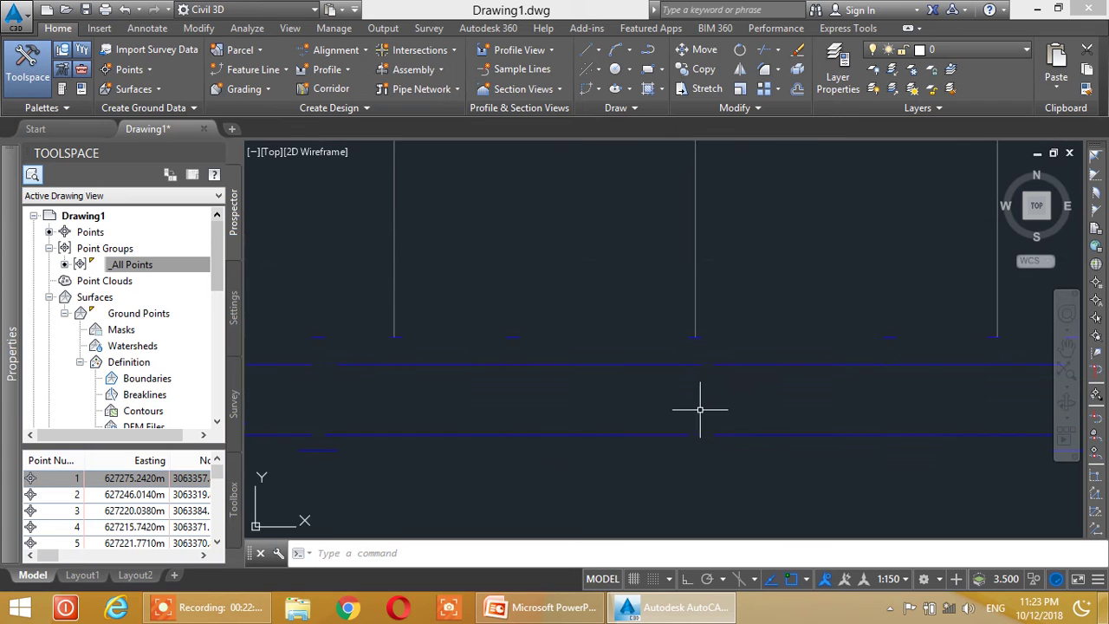
pyautogui.scroll(-5, 700, 410)
pyautogui.moveTo(670, 380); pyautogui.dragTo(673, 367, button='middle')
pyautogui.scroll(4, 684, 346)
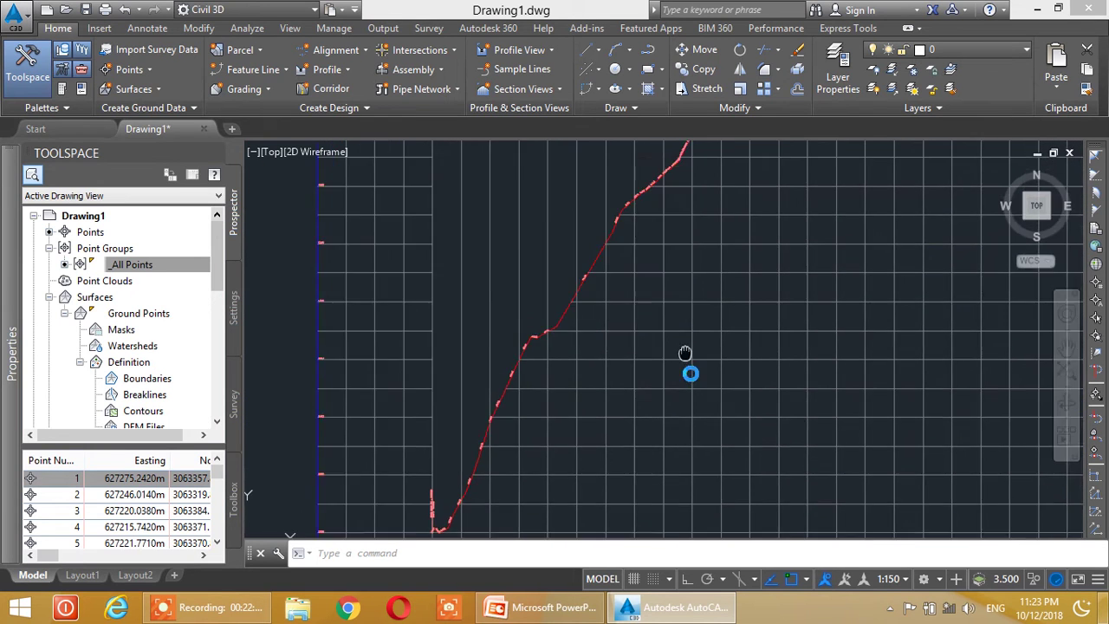
# - Undo the horizontal axis tick interval changes on the profile view style
pyautogui.scroll(-3, 674, 329)
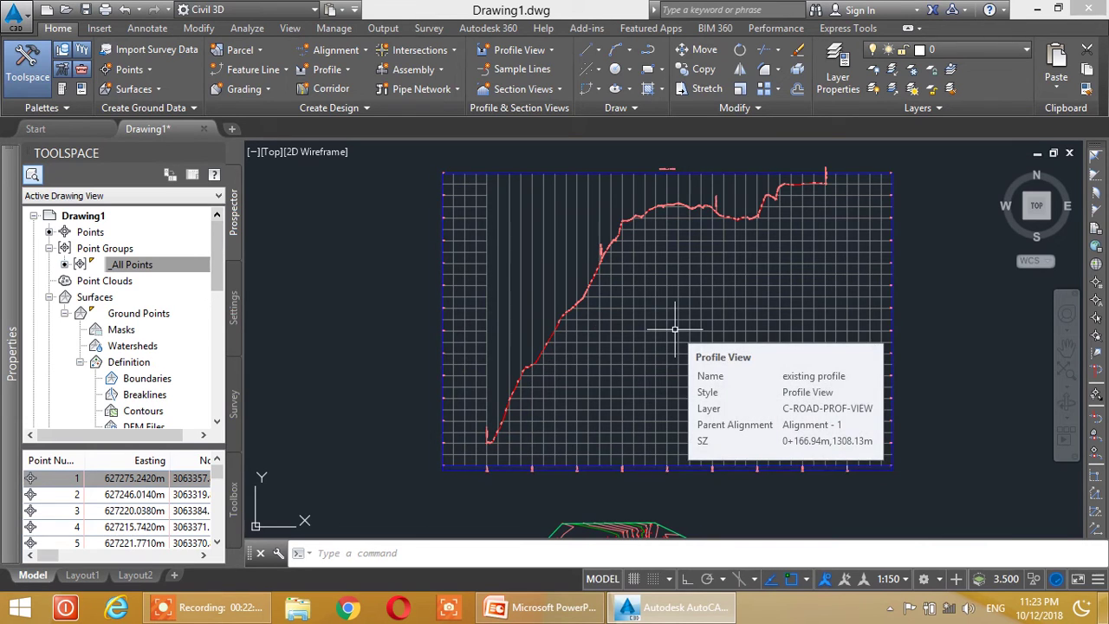
pyautogui.scroll(3, 675, 329)
pyautogui.scroll(5, 675, 330)
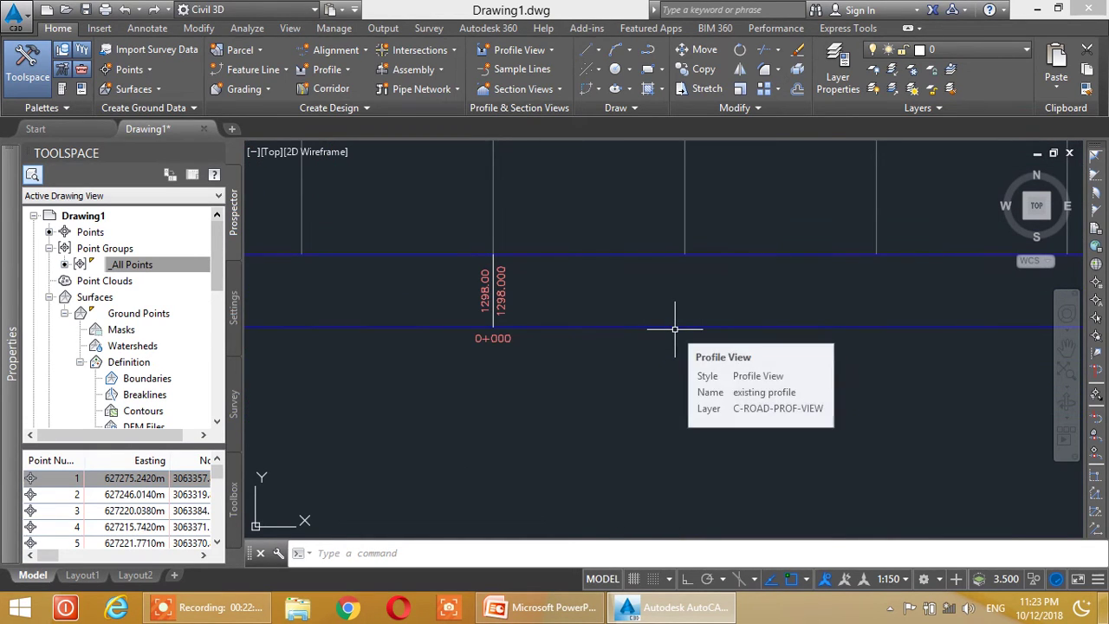
pyautogui.scroll(-5, 675, 329)
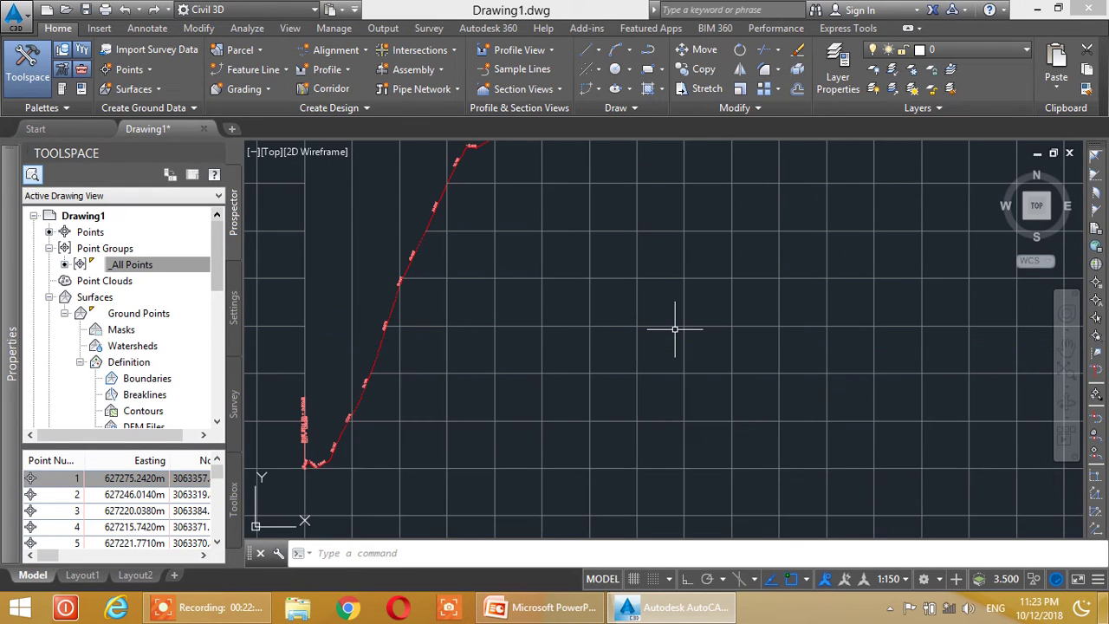
pyautogui.hotkey('ctrl', 'z')
pyautogui.hotkey('ctrl', 'z')
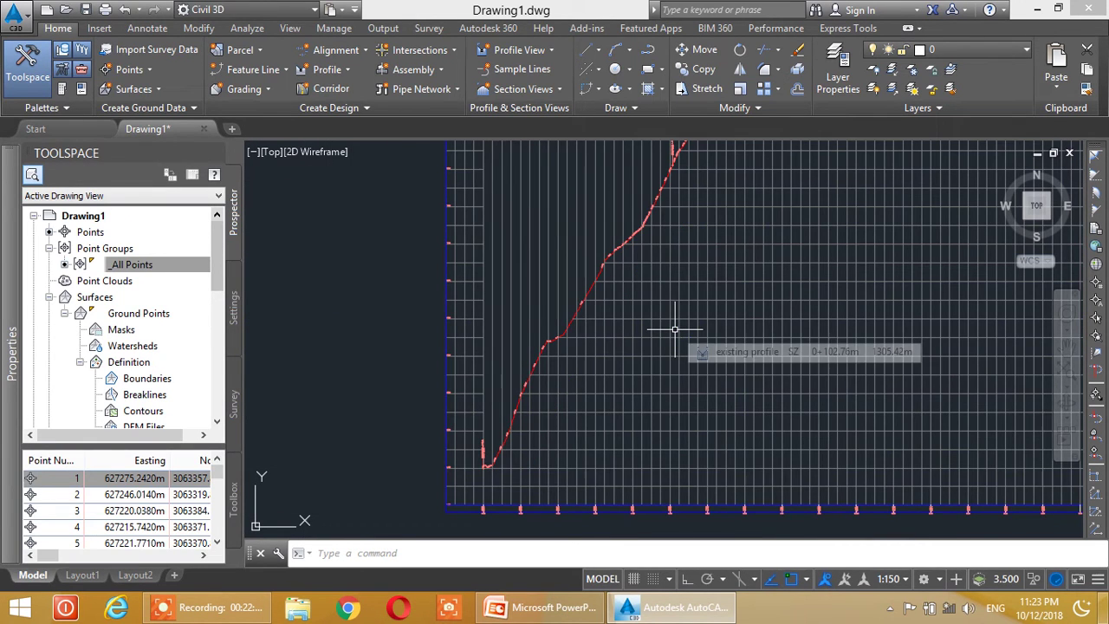
# - Review the major and minor tick intervals of the profile view style's left vertical axis, and close the style without saving
pyautogui.moveTo(680, 317); pyautogui.dragTo(469, 339, button='middle')
pyautogui.rightClick(588, 263)
pyautogui.click(612, 214)
pyautogui.rightClick(612, 217)
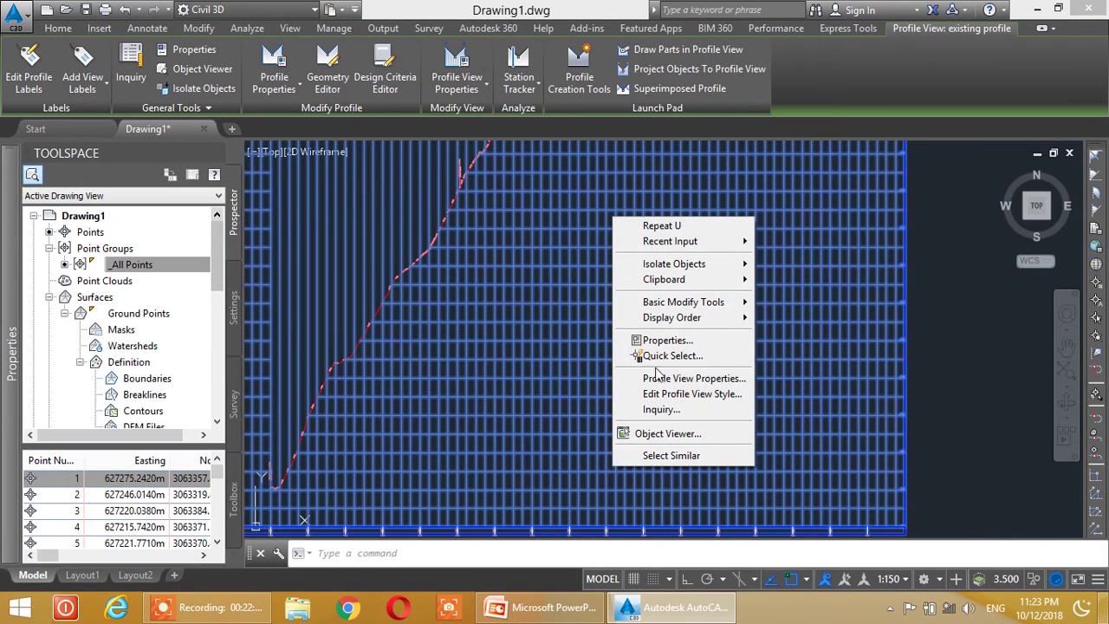
pyautogui.click(664, 396)
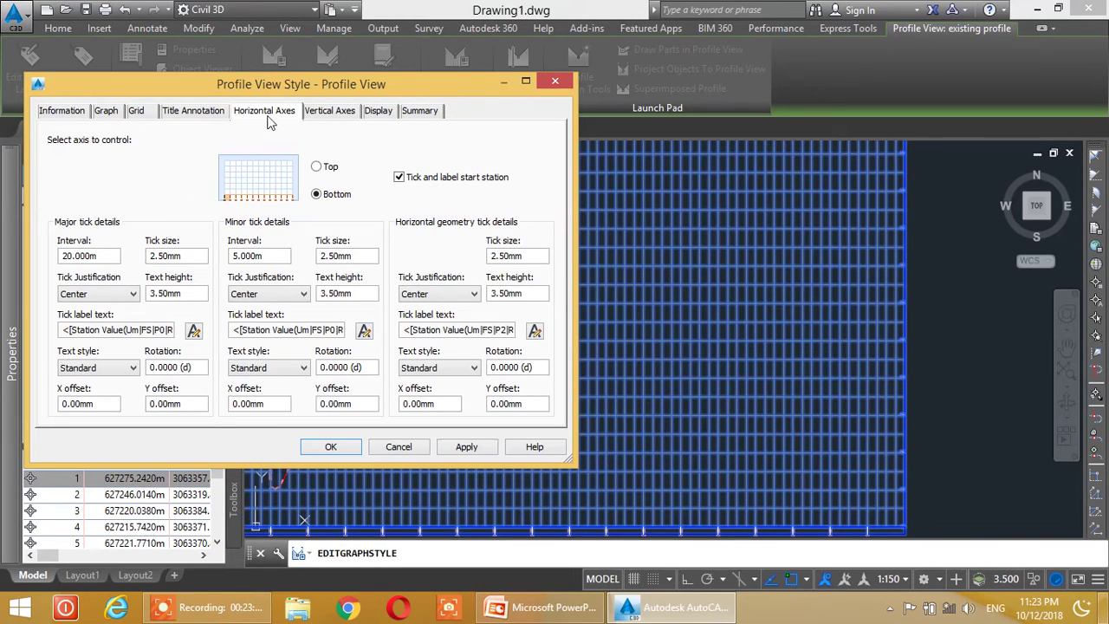
pyautogui.click(328, 112)
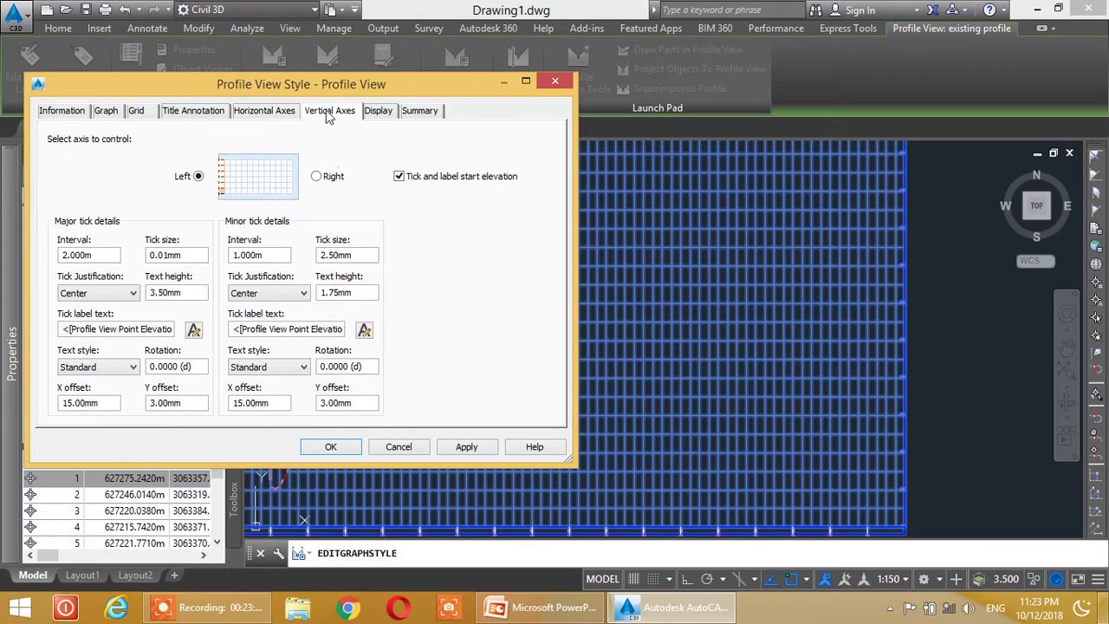
pyautogui.moveTo(294, 86); pyautogui.dragTo(664, 112)
pyautogui.moveTo(312, 88); pyautogui.dragTo(807, 100)
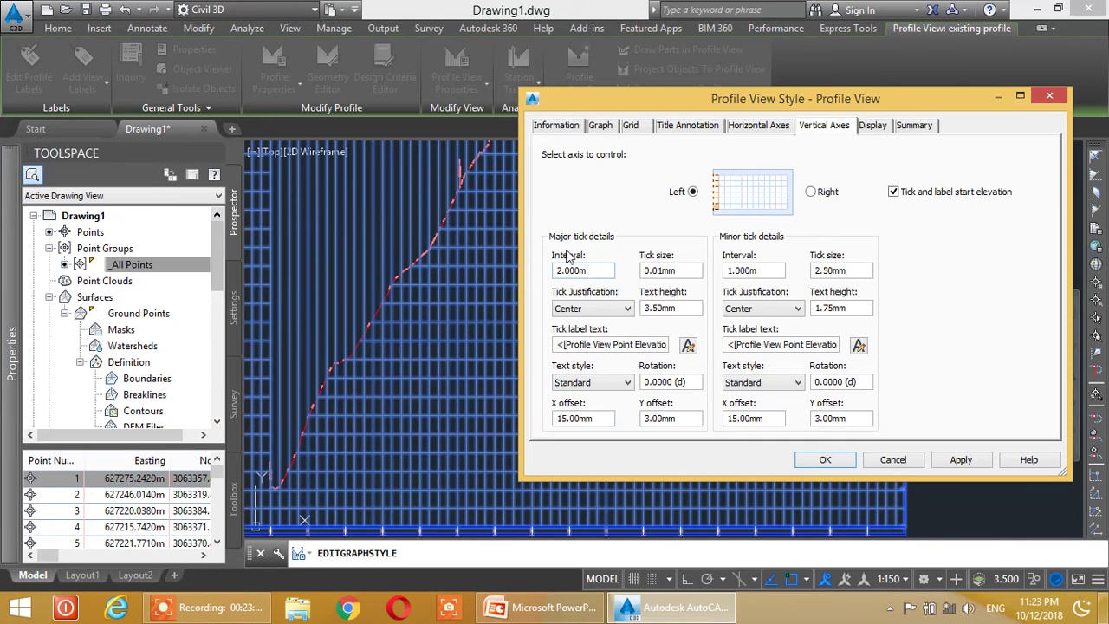
pyautogui.moveTo(607, 271); pyautogui.dragTo(551, 271)
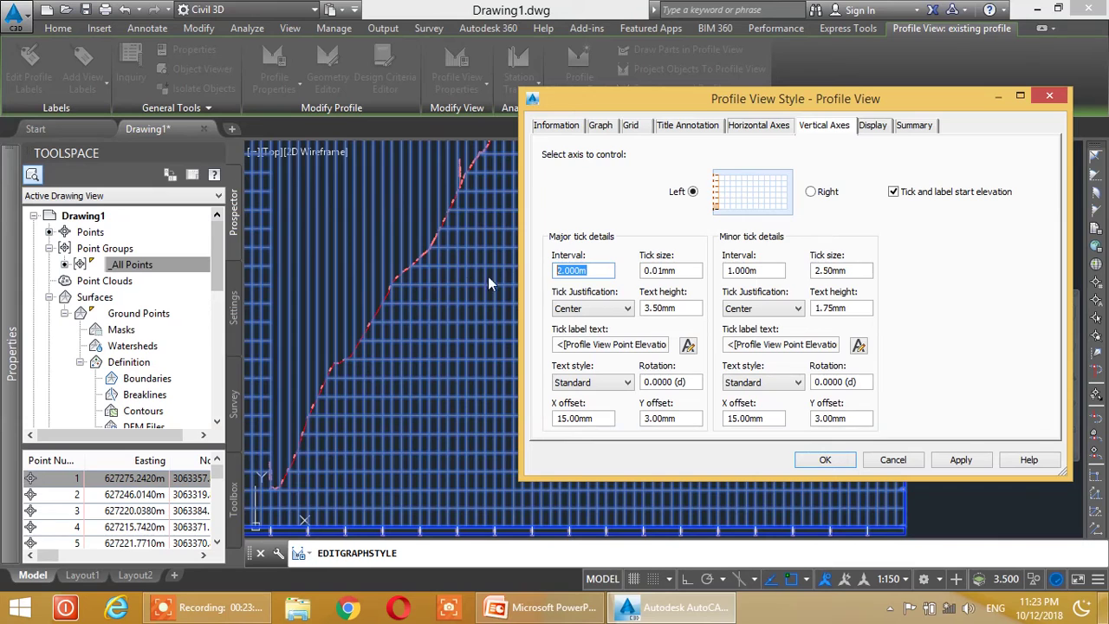
pyautogui.moveTo(779, 279); pyautogui.dragTo(713, 277)
pyautogui.press('BackSpace')
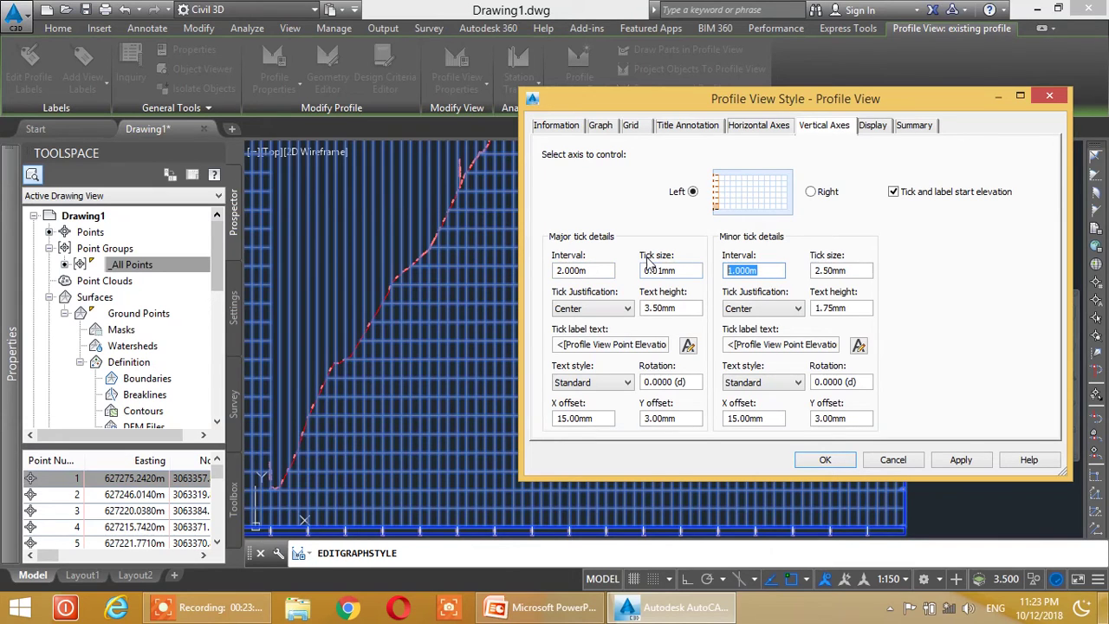
pyautogui.click(891, 462)
# - Examine the elevation labels and horizontal grid lines along the profile view's left axis near the profile's start
pyautogui.scroll(-3, 421, 312)
pyautogui.moveTo(421, 309); pyautogui.dragTo(503, 327, button='middle')
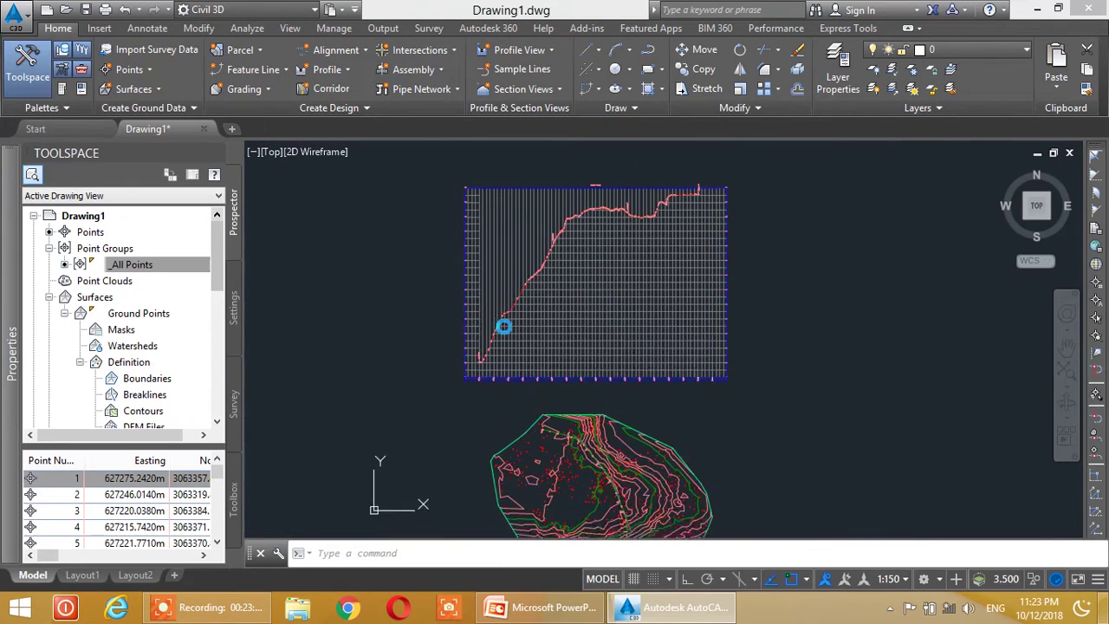
pyautogui.scroll(8, 504, 327)
pyautogui.moveTo(520, 460); pyautogui.dragTo(408, 292, button='middle')
pyautogui.scroll(-2, 417, 353)
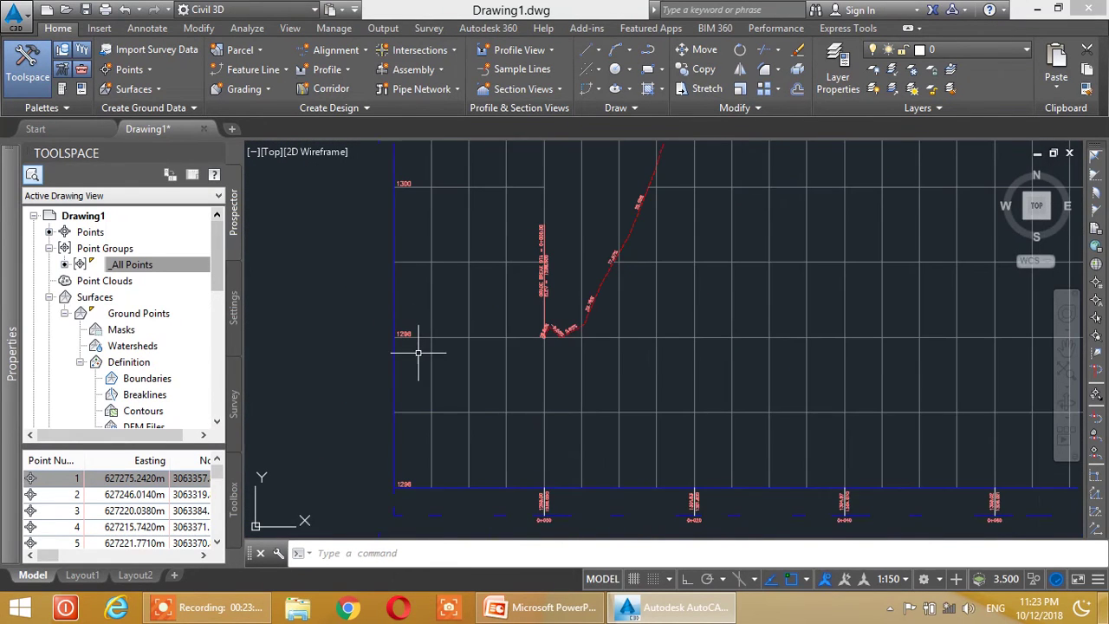
pyautogui.scroll(2, 412, 353)
pyautogui.moveTo(443, 228); pyautogui.dragTo(413, 361, button='middle')
pyautogui.moveTo(397, 271); pyautogui.dragTo(405, 353, button='middle')
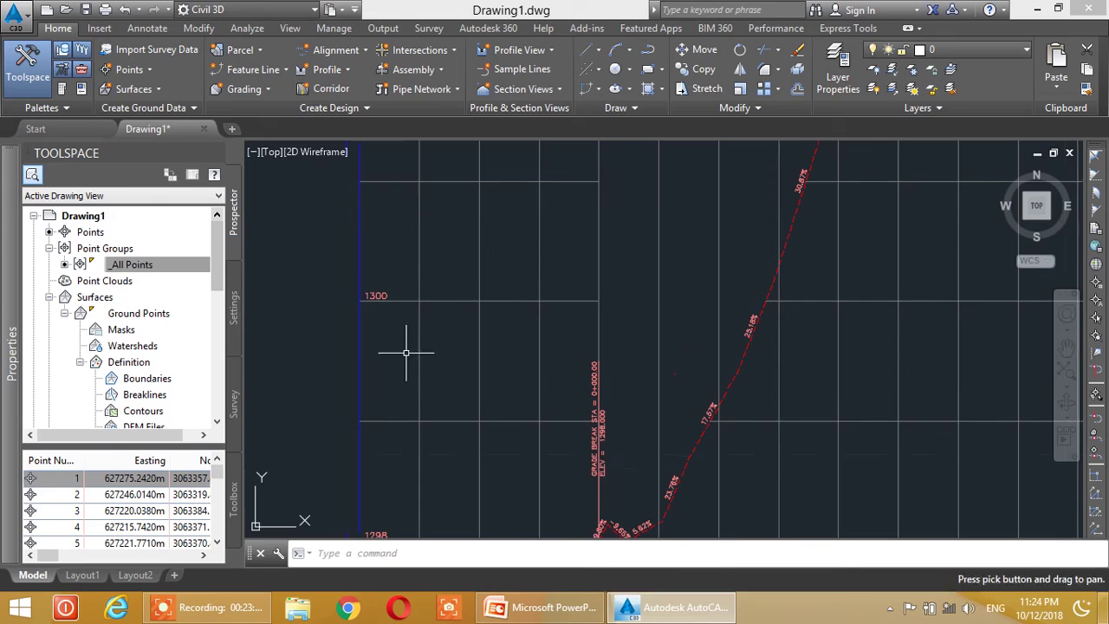
pyautogui.moveTo(408, 421); pyautogui.dragTo(401, 292, button='middle')
pyautogui.moveTo(367, 396); pyautogui.dragTo(388, 474, button='middle')
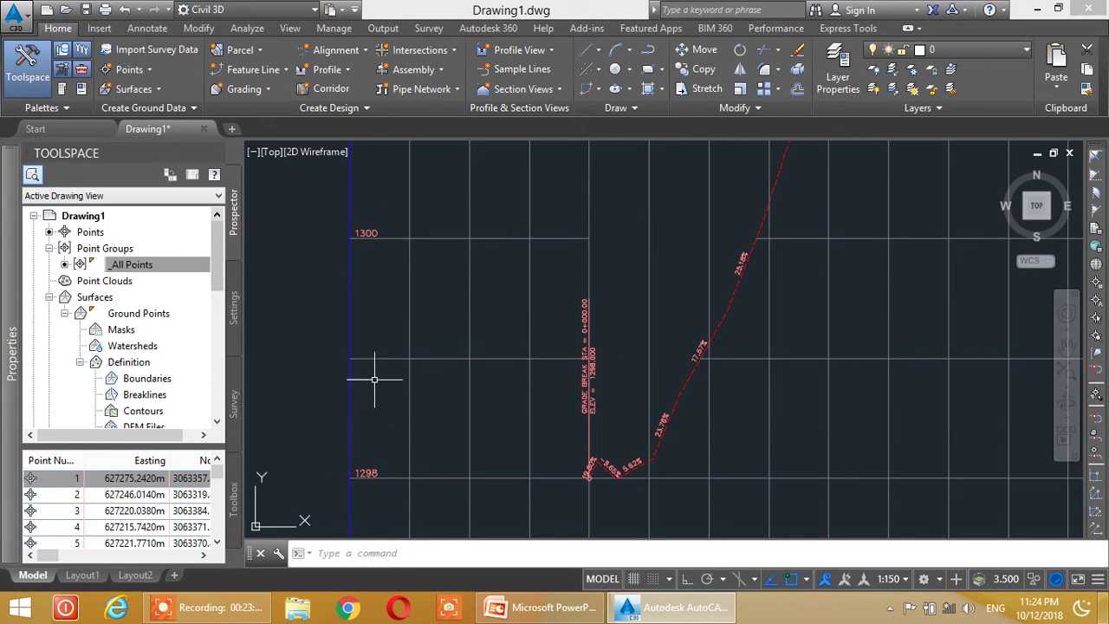
# - Compare the data band labels from station 0+000 to 0+040 with the elevation labels on the left vertical axis
pyautogui.scroll(-6, 389, 372)
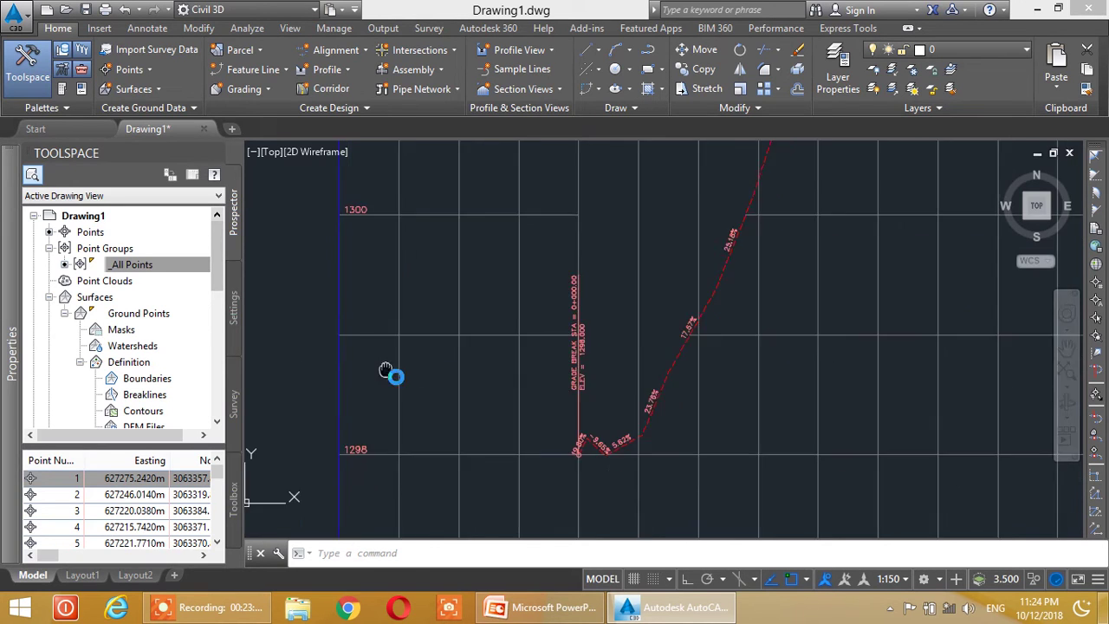
pyautogui.scroll(8, 471, 428)
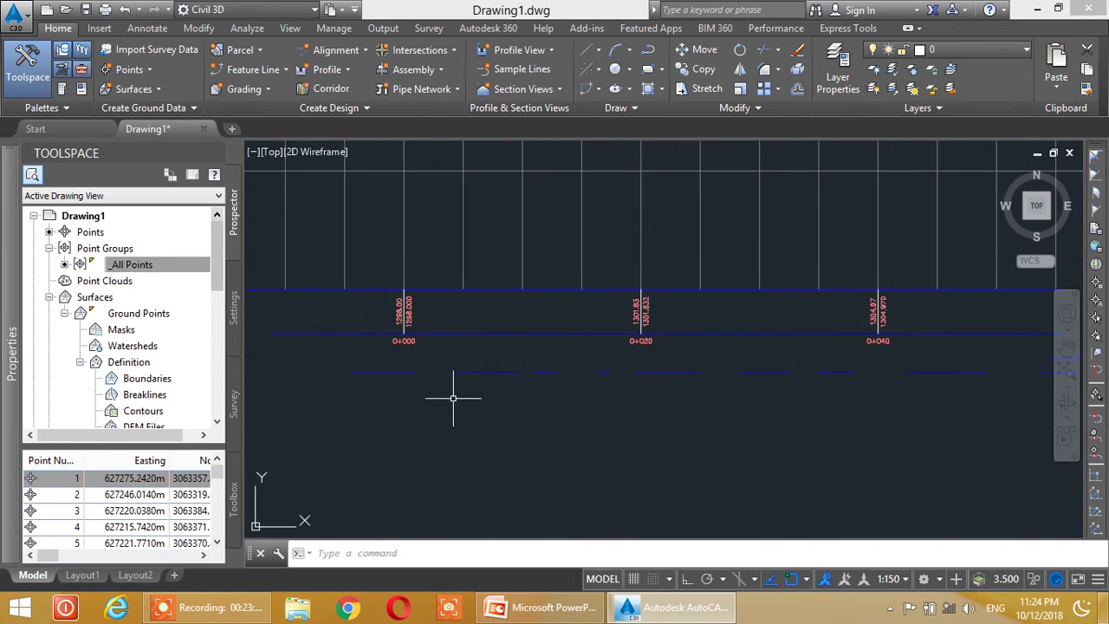
pyautogui.scroll(-2, 532, 384)
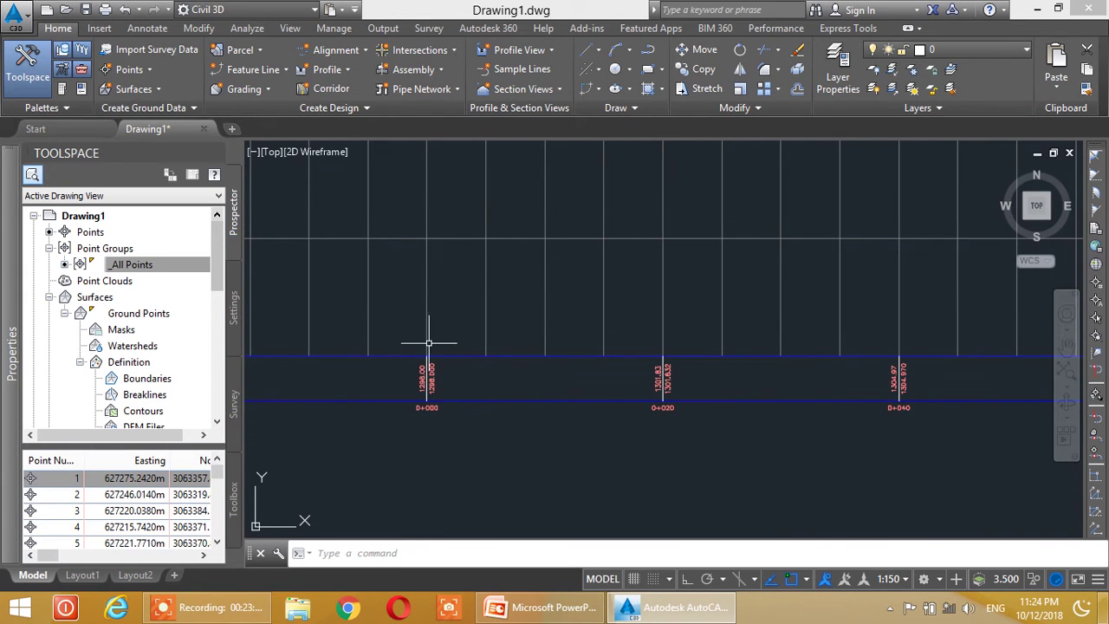
pyautogui.scroll(2, 517, 384)
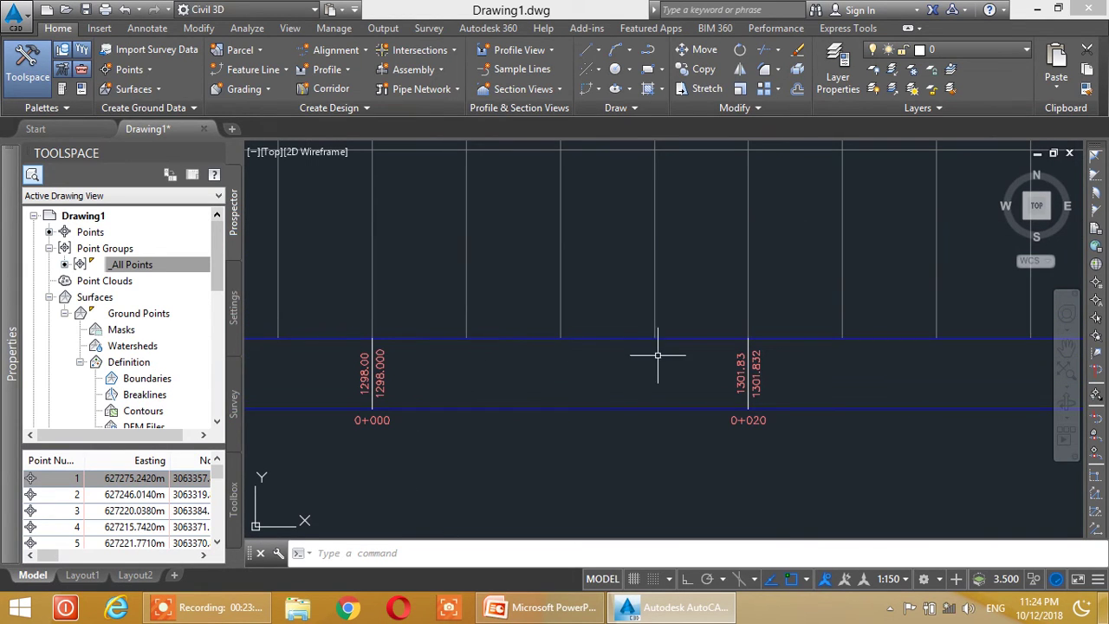
pyautogui.moveTo(416, 354)
pyautogui.mouseDown(button='middle')
pyautogui.moveTo(426, 389)
pyautogui.moveTo(445, 357)
pyautogui.mouseUp(button='middle')
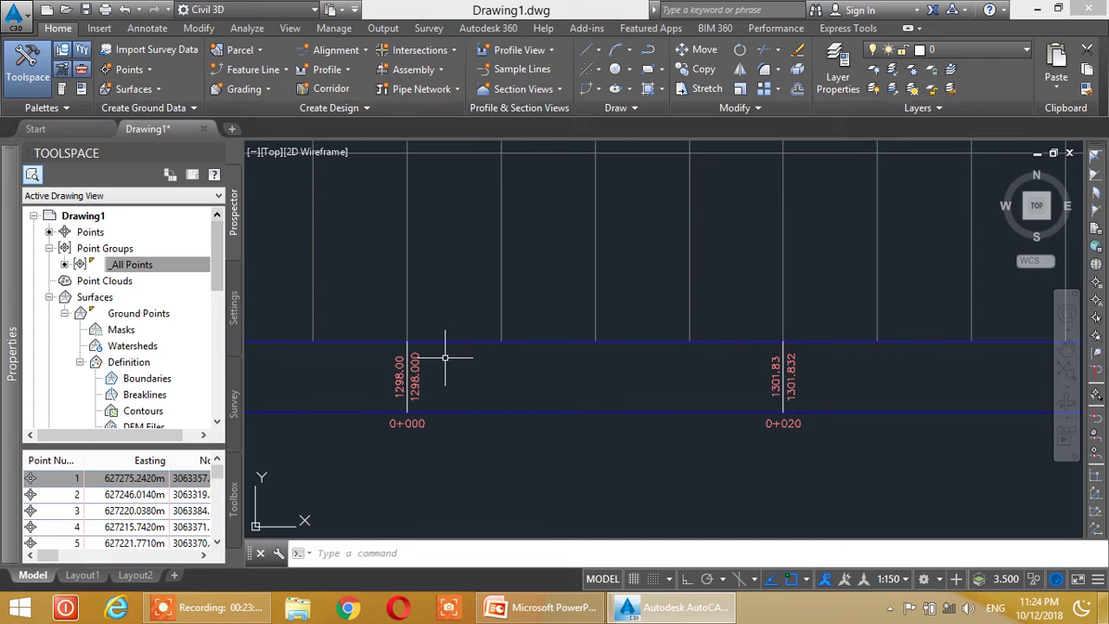
pyautogui.scroll(-2, 446, 358)
pyautogui.moveTo(396, 275); pyautogui.dragTo(505, 447, button='middle')
pyautogui.scroll(2, 354, 352)
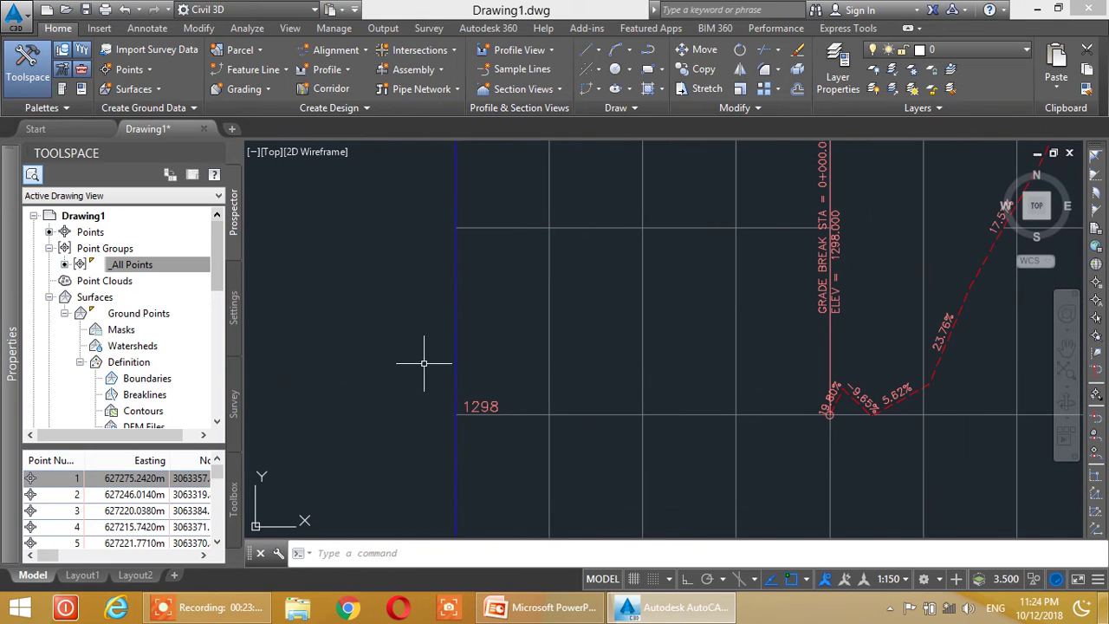
# - Set the profile view style's left vertical axis intervals to 4 m major and 2 m minor, apply them, and close the style
pyautogui.moveTo(498, 361)
pyautogui.mouseDown(button='middle')
pyautogui.moveTo(458, 317)
pyautogui.moveTo(425, 338)
pyautogui.mouseUp(button='middle')
pyautogui.scroll(-4, 581, 309)
pyautogui.moveTo(526, 416); pyautogui.dragTo(506, 425, button='middle')
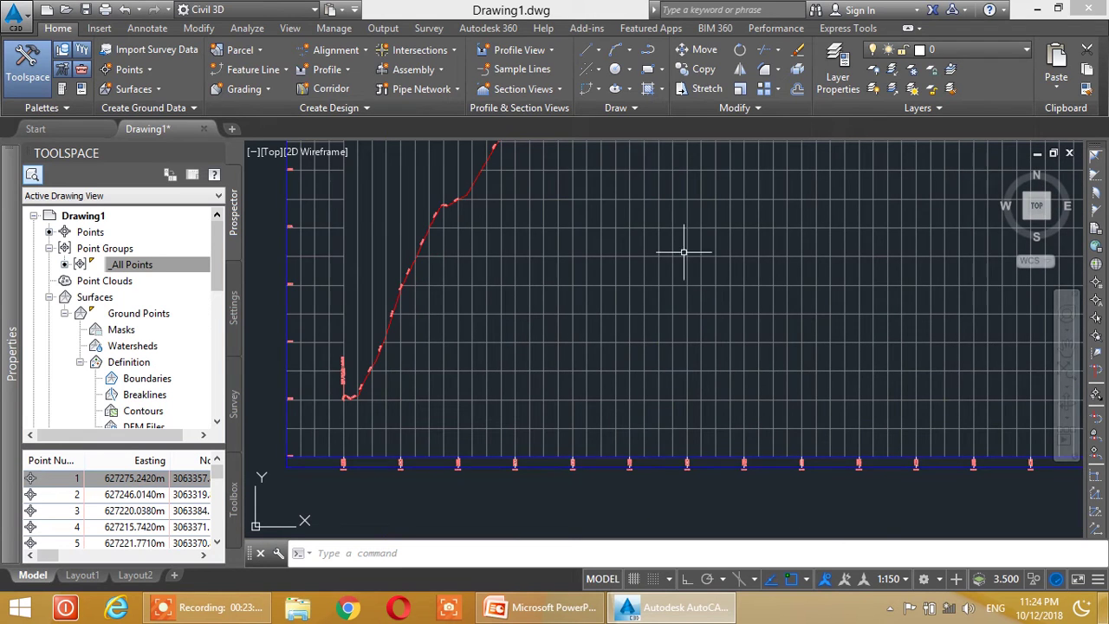
pyautogui.click(687, 229)
pyautogui.rightClick(690, 229)
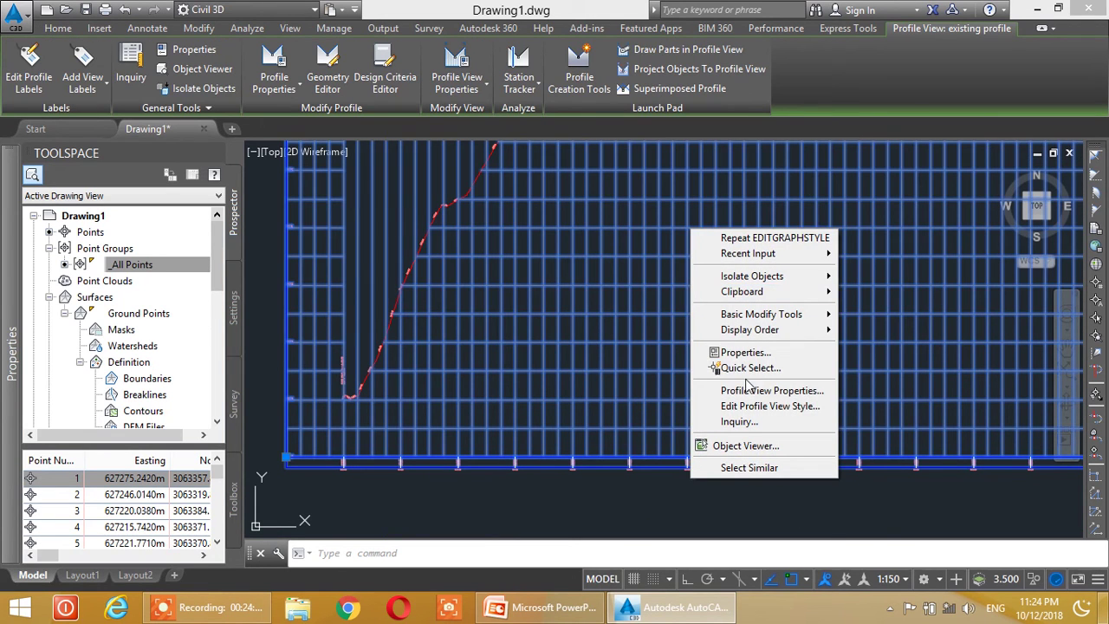
pyautogui.click(752, 407)
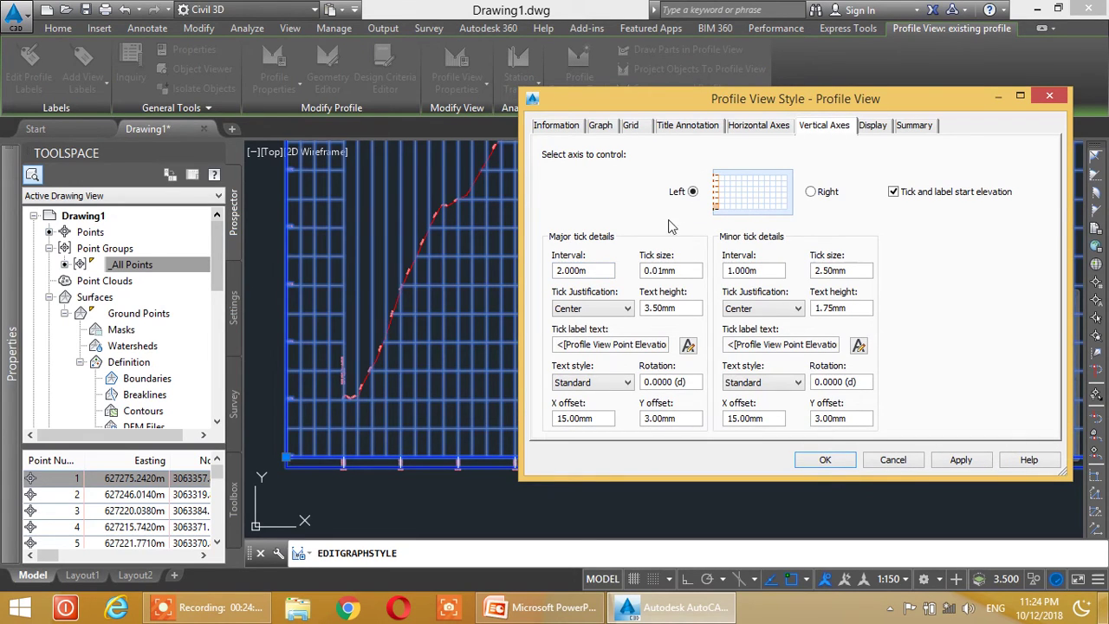
pyautogui.doubleClick(610, 276)
pyautogui.write('4')
pyautogui.click(960, 460)
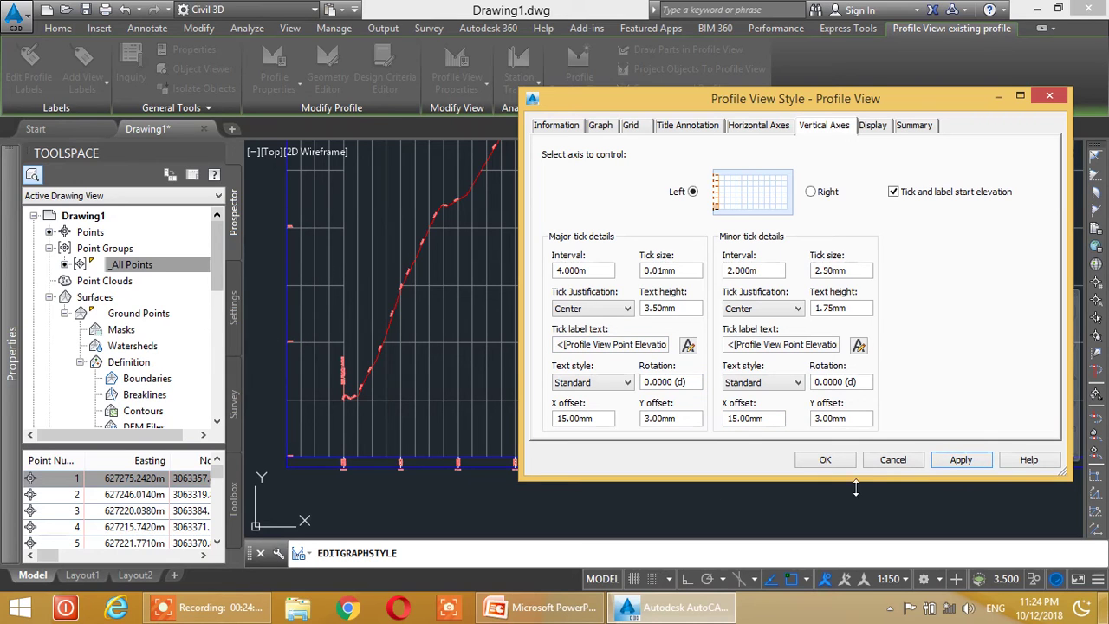
pyautogui.click(825, 460)
pyautogui.scroll(5, 303, 347)
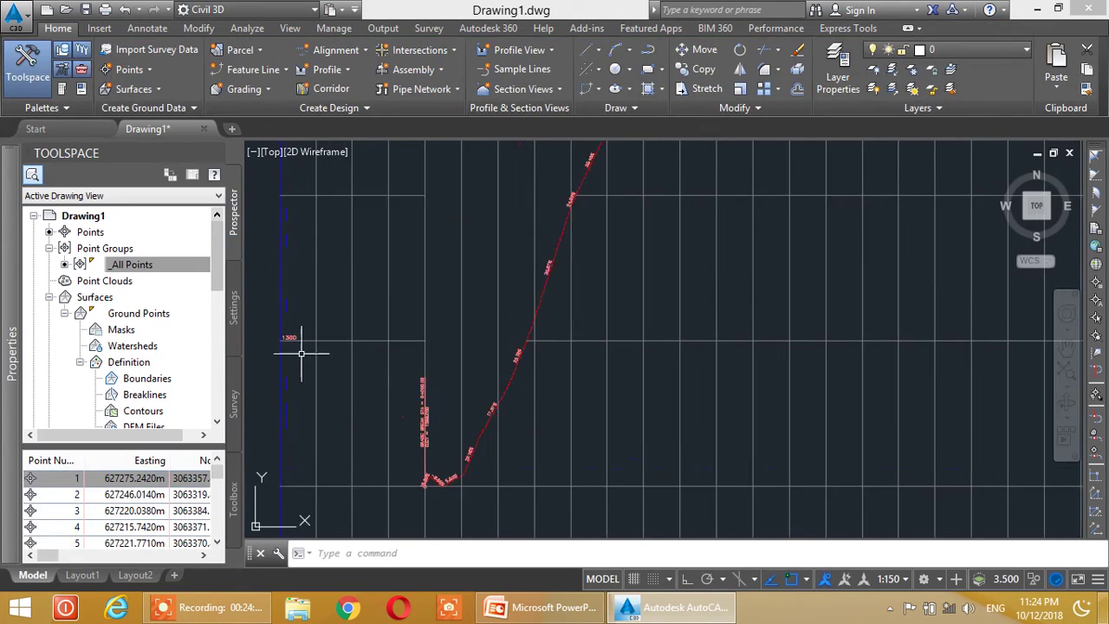
# - Examine the horizontal grid lines and elevation labels along the ground profile, from its start across the whole profile view
pyautogui.moveTo(306, 359); pyautogui.dragTo(591, 429, button='middle')
pyautogui.scroll(-5, 596, 325)
pyautogui.moveTo(605, 215); pyautogui.dragTo(505, 337, button='middle')
pyautogui.scroll(5, 494, 269)
pyautogui.scroll(2, 469, 304)
pyautogui.moveTo(572, 464); pyautogui.dragTo(512, 246, button='middle')
pyautogui.scroll(-4, 512, 246)
pyautogui.scroll(-3, 644, 329)
pyautogui.scroll(-2, 846, 317)
pyautogui.moveTo(846, 317); pyautogui.dragTo(569, 426, button='middle')
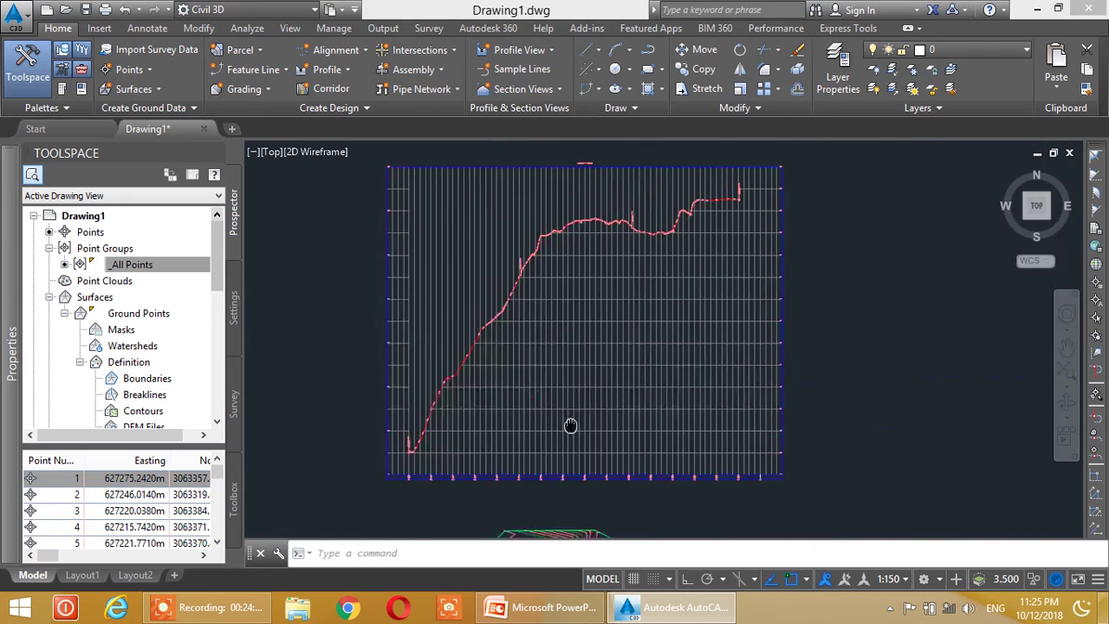
pyautogui.scroll(2, 592, 354)
pyautogui.scroll(-4, 594, 354)
pyautogui.moveTo(532, 390); pyautogui.dragTo(424, 449, button='middle')
pyautogui.scroll(3, 528, 320)
pyautogui.scroll(-1, 381, 348)
pyautogui.scroll(4, 384, 372)
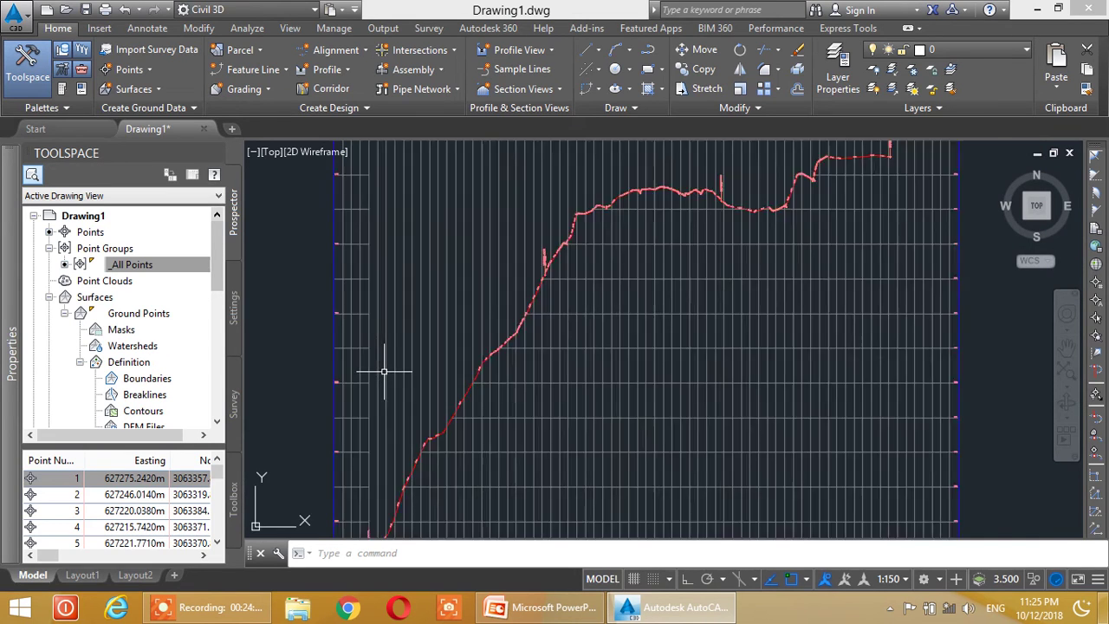
pyautogui.moveTo(680, 370); pyautogui.dragTo(672, 357, button='middle')
pyautogui.scroll(-4, 672, 359)
pyautogui.moveTo(728, 302); pyautogui.dragTo(629, 396, button='middle')
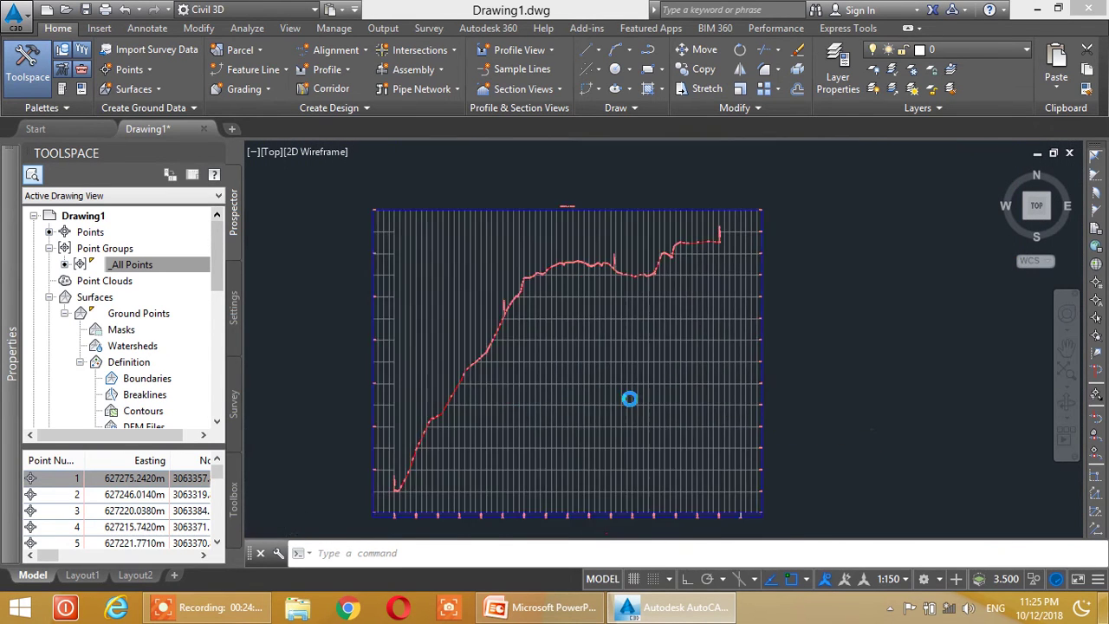
pyautogui.scroll(-1, 641, 332)
pyautogui.moveTo(656, 329); pyautogui.dragTo(681, 289, button='middle')
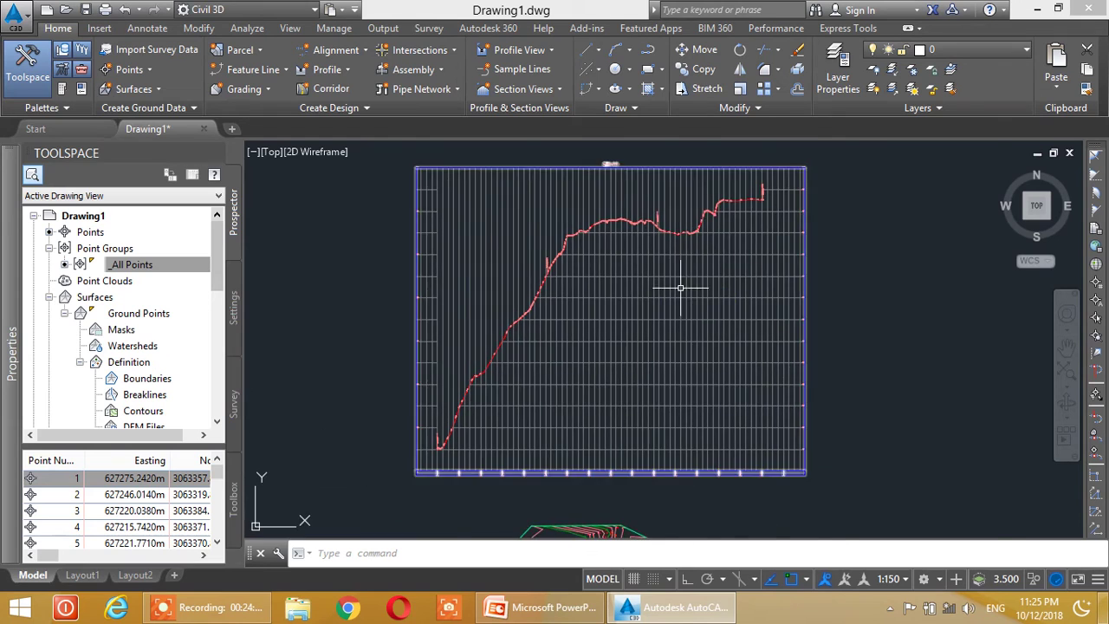
# - Open the profile view style and review the left axis color options in its component display settings
pyautogui.scroll(4, 659, 287)
pyautogui.click(660, 286)
pyautogui.click(685, 282)
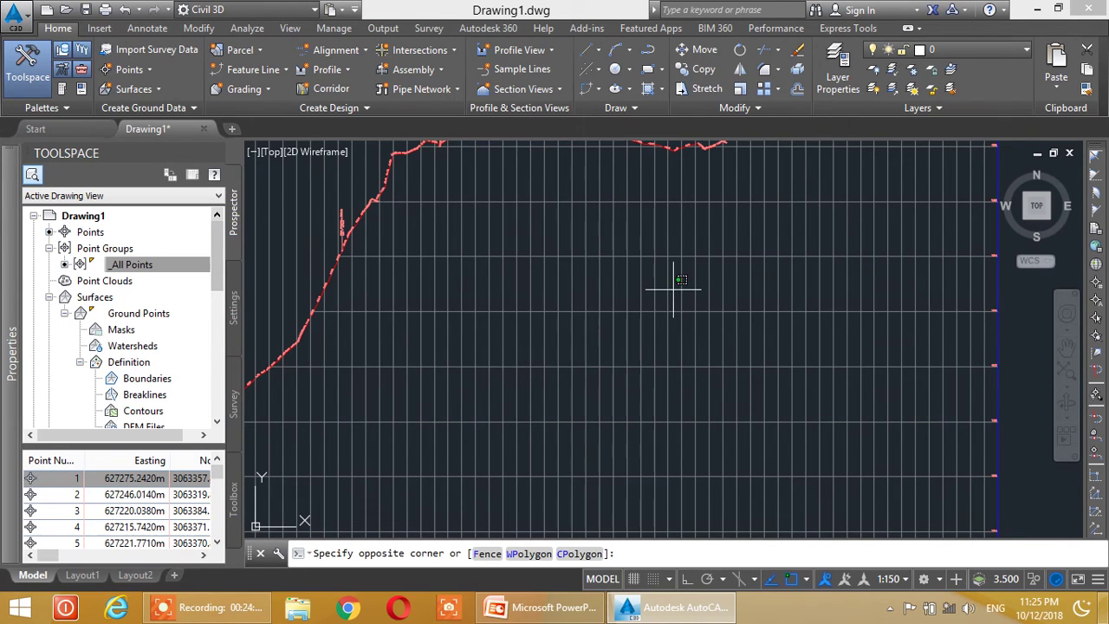
pyautogui.scroll(-4, 680, 282)
pyautogui.click(663, 271)
pyautogui.rightClick(663, 271)
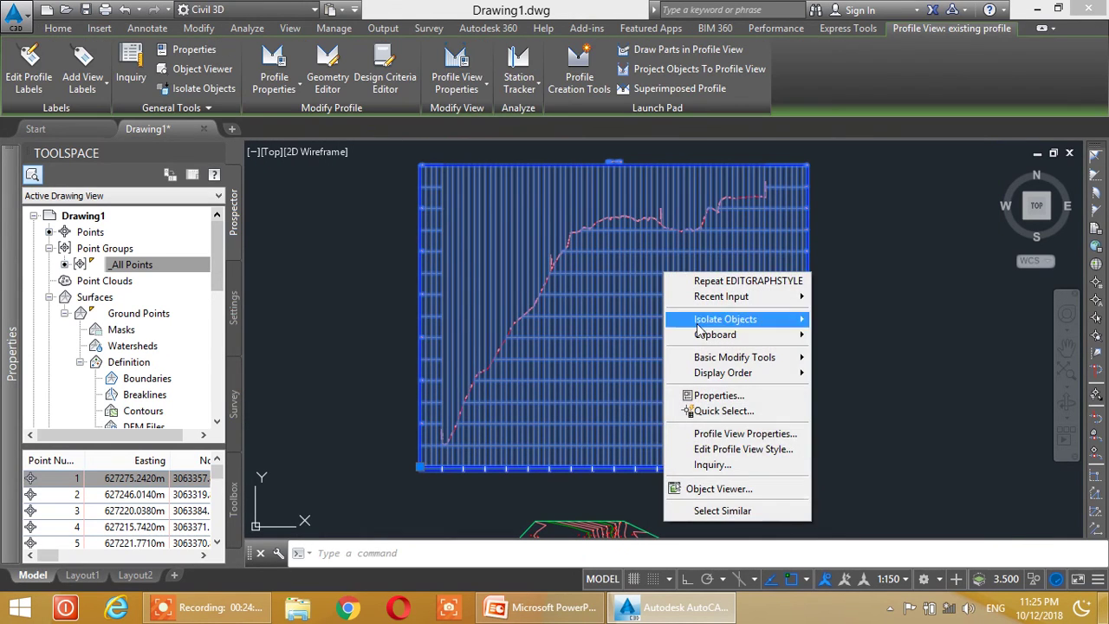
pyautogui.click(718, 450)
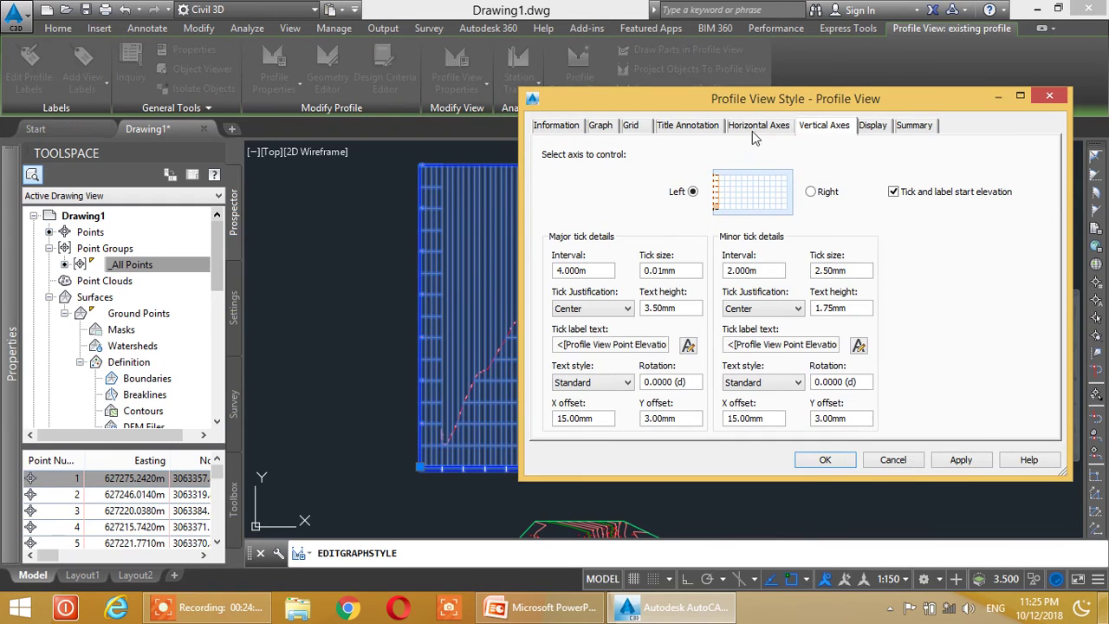
pyautogui.moveTo(808, 102); pyautogui.dragTo(654, 100)
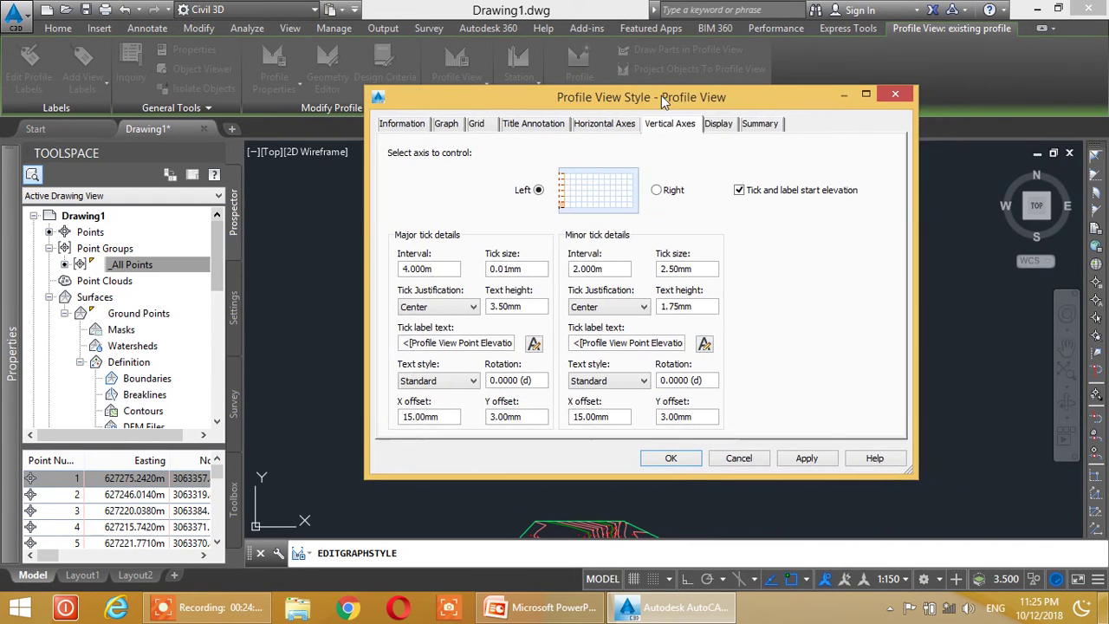
pyautogui.click(719, 123)
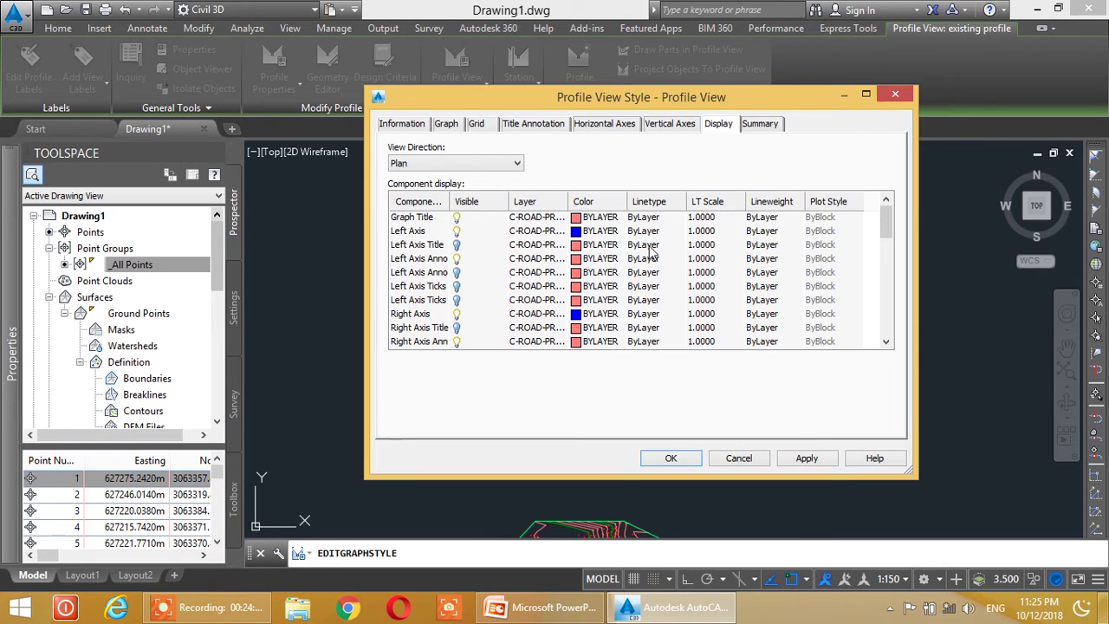
pyautogui.click(604, 231)
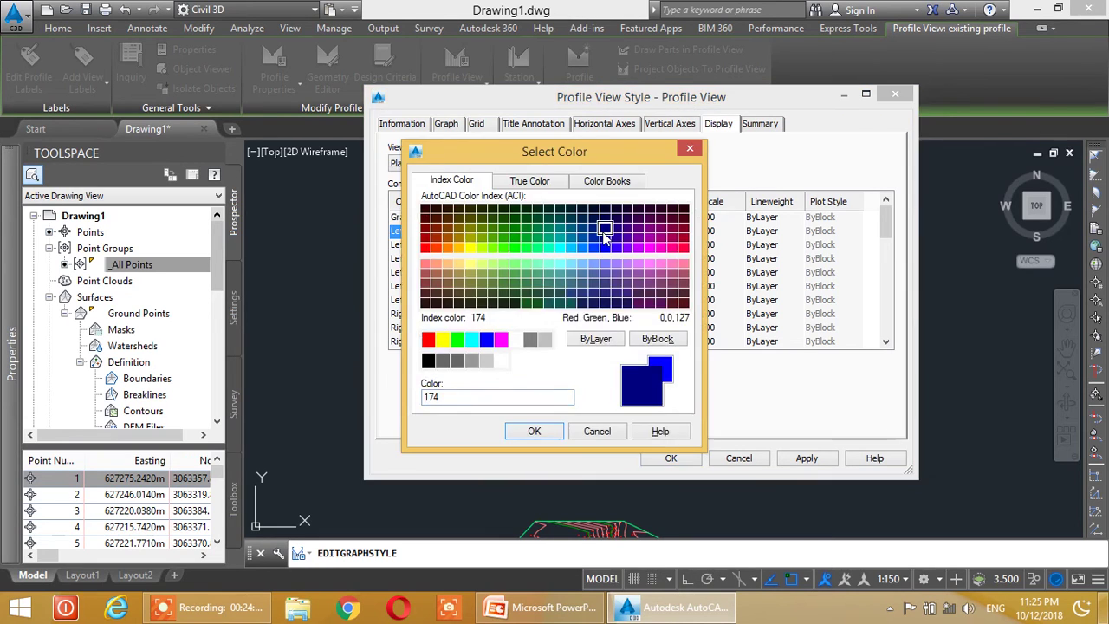
pyautogui.click(597, 431)
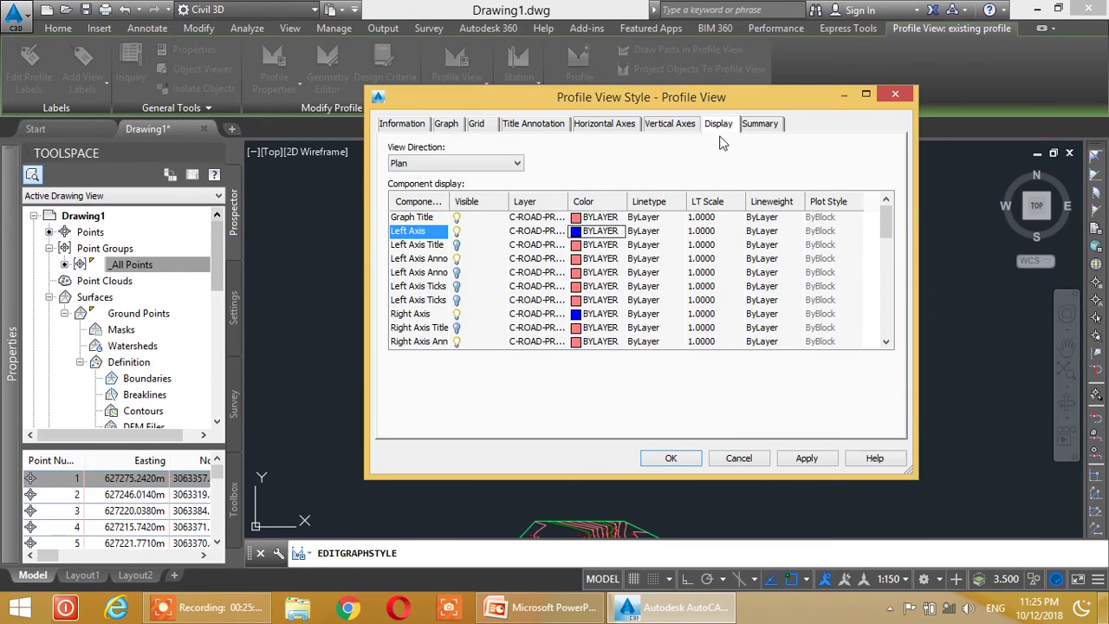
# - Review the profile view style's title annotation settings and close the style with OK
pyautogui.click(748, 126)
pyautogui.moveTo(625, 104); pyautogui.dragTo(655, 106)
pyautogui.click(516, 133)
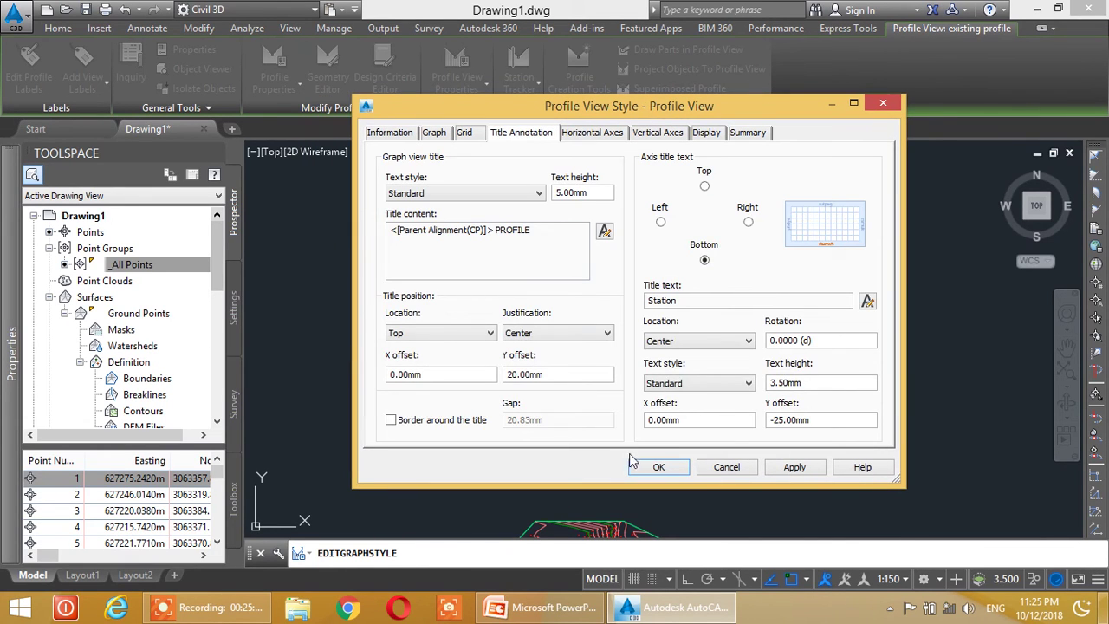
pyautogui.click(659, 468)
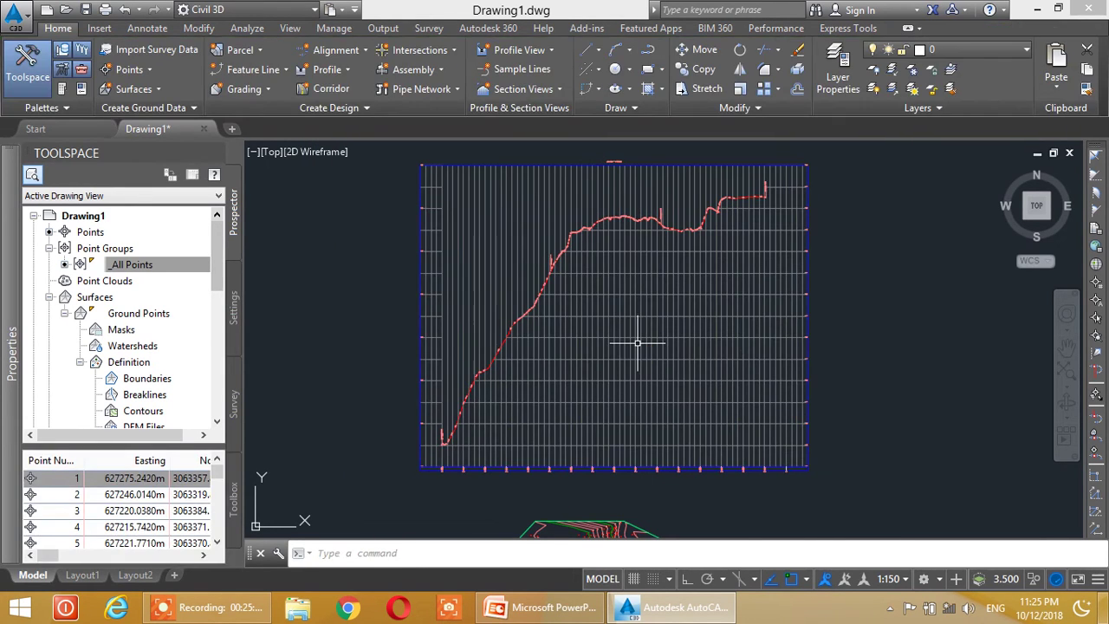
pyautogui.scroll(5, 647, 299)
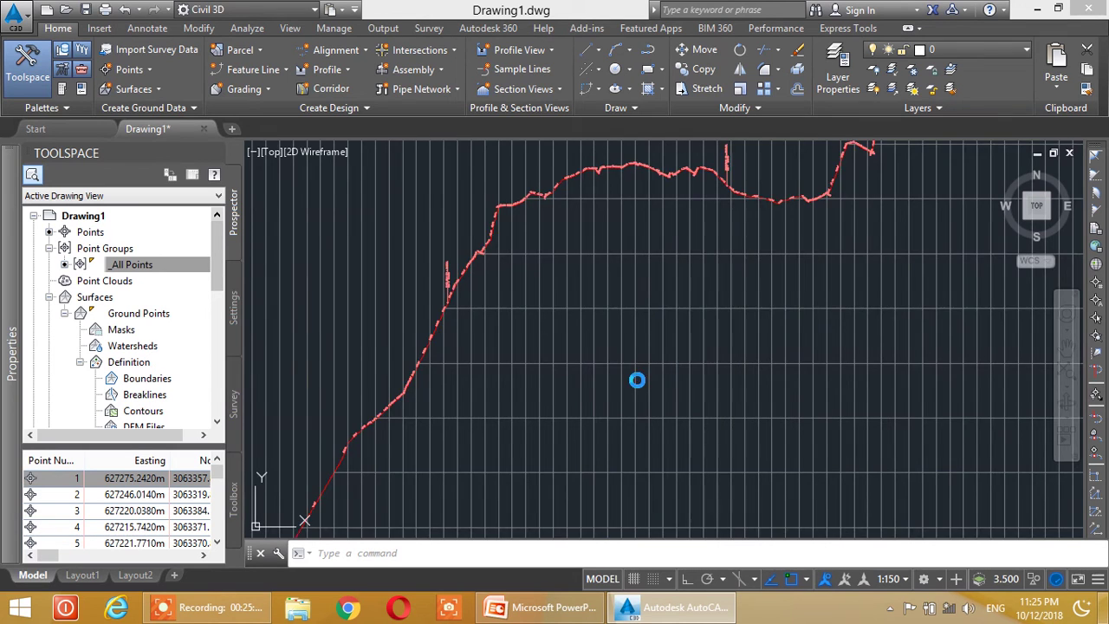
pyautogui.scroll(-5, 661, 289)
pyautogui.scroll(4, 632, 334)
pyautogui.moveTo(616, 310)
pyautogui.mouseDown(button='middle')
pyautogui.moveTo(621, 300)
pyautogui.moveTo(627, 313)
pyautogui.mouseUp(button='middle')
pyautogui.moveTo(627, 313)
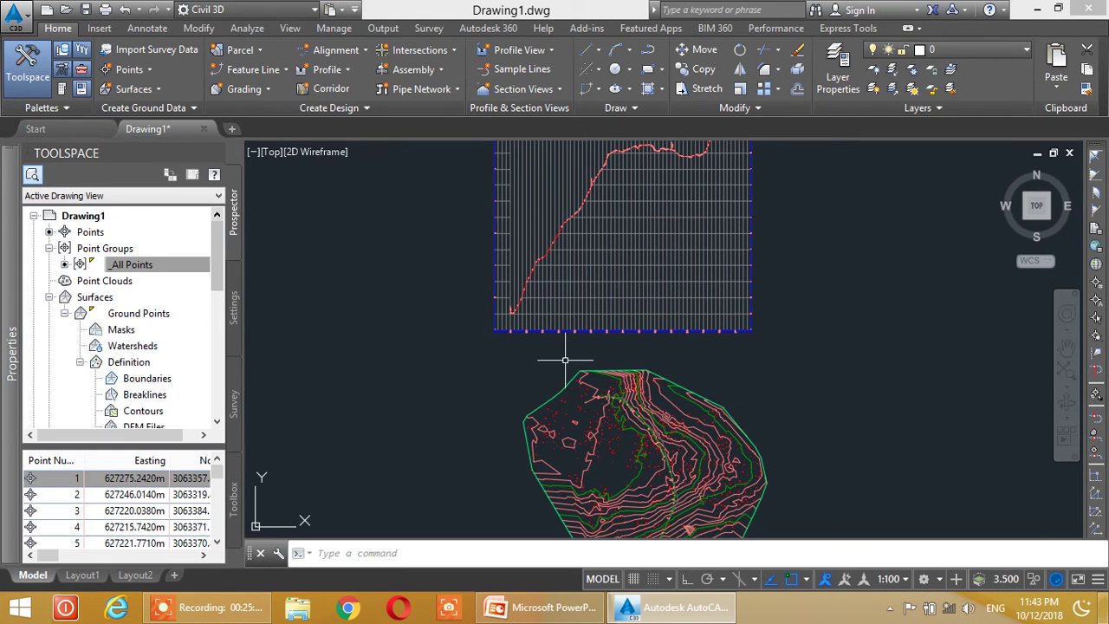
# - Select the alignment and examine its curves and tangents over the surface contours, and clear the selection
pyautogui.scroll(5, 621, 426)
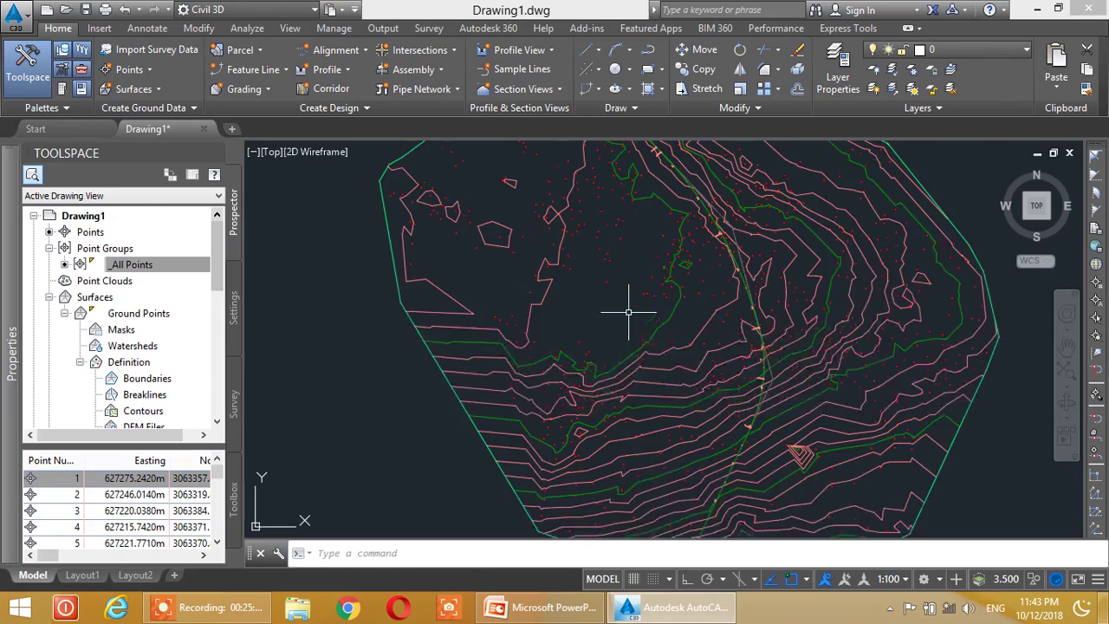
pyautogui.scroll(2, 760, 314)
pyautogui.scroll(2, 626, 248)
pyautogui.scroll(2, 656, 372)
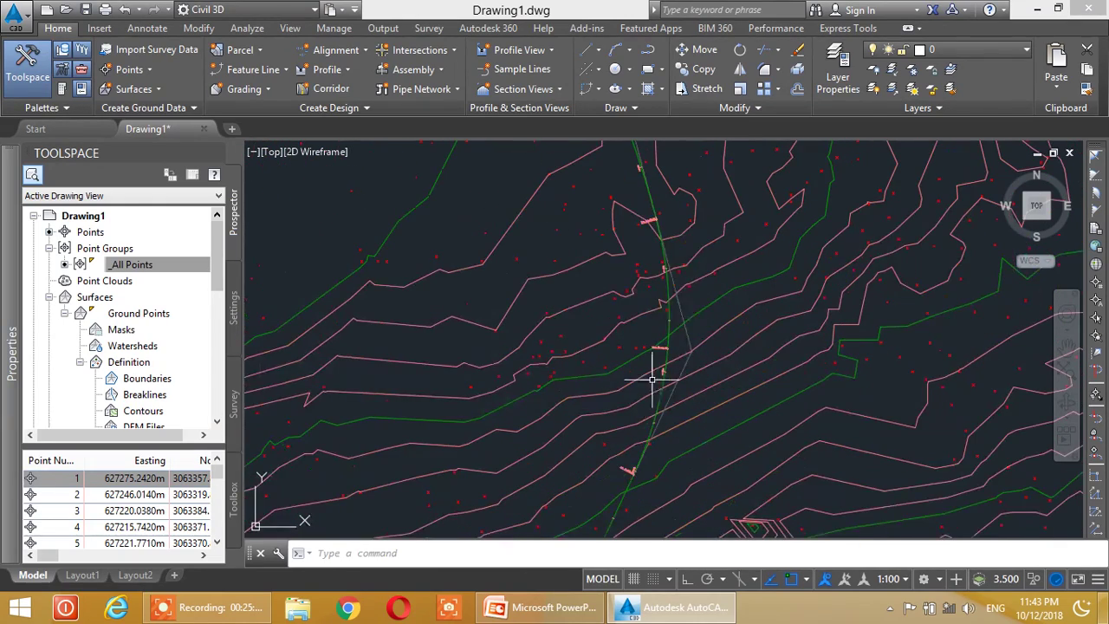
pyautogui.click(658, 248)
pyautogui.scroll(-4, 637, 250)
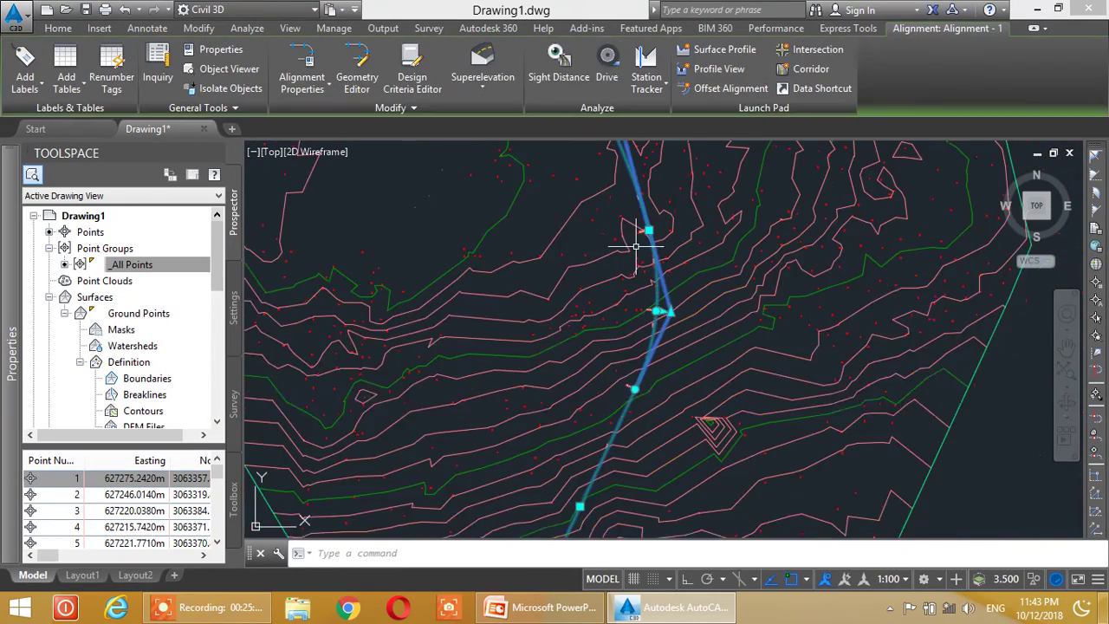
pyautogui.moveTo(601, 260); pyautogui.dragTo(637, 383, button='middle')
pyautogui.moveTo(622, 312); pyautogui.dragTo(656, 418, button='middle')
pyautogui.moveTo(621, 369); pyautogui.dragTo(631, 431, button='middle')
pyautogui.moveTo(597, 284)
pyautogui.mouseDown(button='middle')
pyautogui.moveTo(602, 424)
pyautogui.moveTo(590, 388)
pyautogui.moveTo(609, 302)
pyautogui.mouseUp(button='middle')
pyautogui.scroll(2, 603, 305)
pyautogui.scroll(-4, 601, 305)
pyautogui.moveTo(608, 450); pyautogui.dragTo(609, 271, button='middle')
pyautogui.scroll(4, 651, 364)
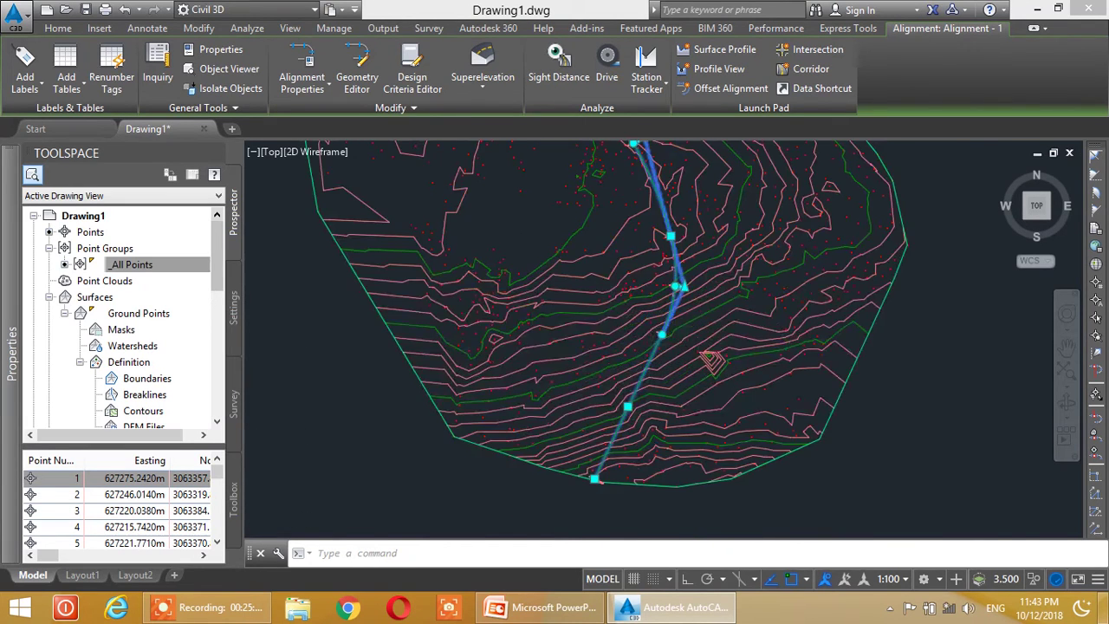
pyautogui.scroll(2, 643, 263)
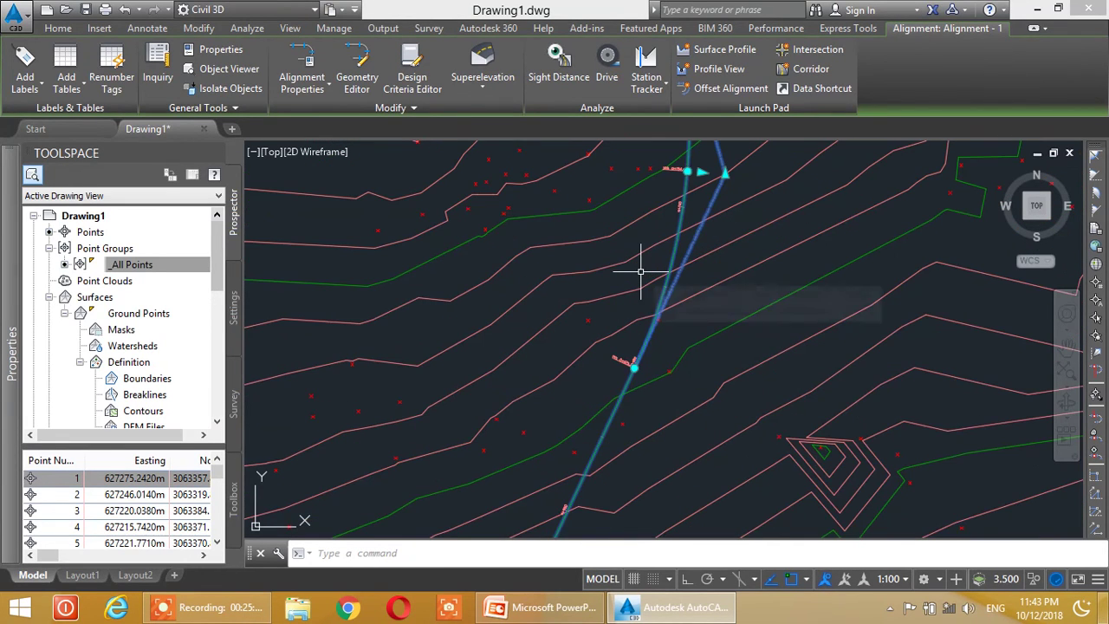
pyautogui.press('Escape')
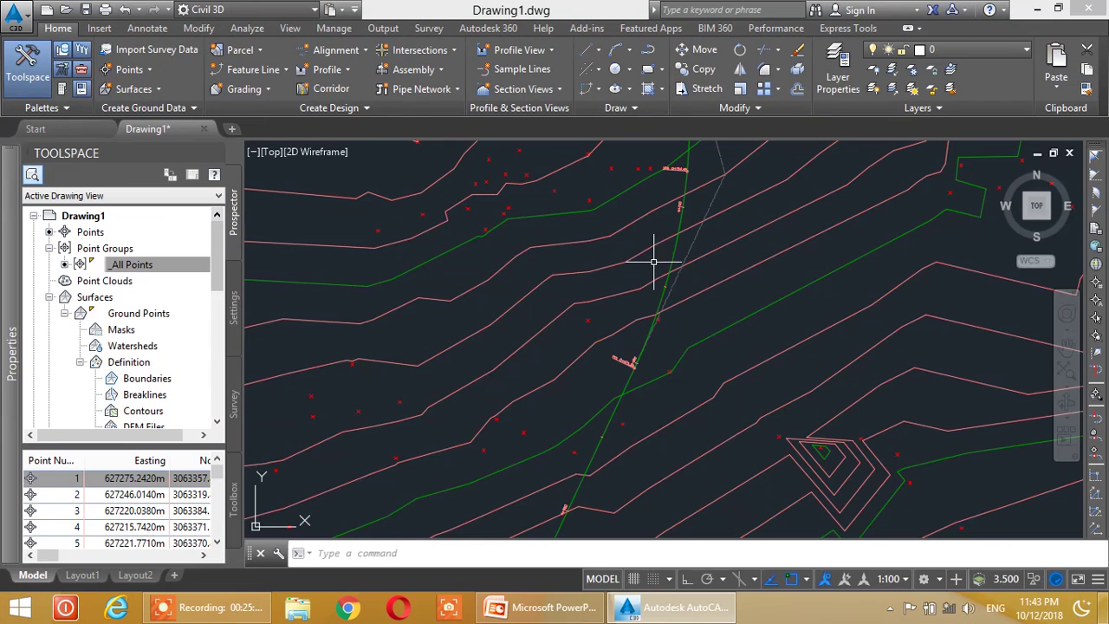
# - Move the intersection point of the alignment's curve near station 0+100 farther east on the surface
pyautogui.scroll(2, 680, 244)
pyautogui.click(671, 239)
pyautogui.scroll(-6, 669, 237)
pyautogui.moveTo(669, 237)
pyautogui.mouseDown(button='middle')
pyautogui.moveTo(621, 312)
pyautogui.moveTo(731, 226)
pyautogui.mouseUp(button='middle')
pyautogui.scroll(6, 661, 265)
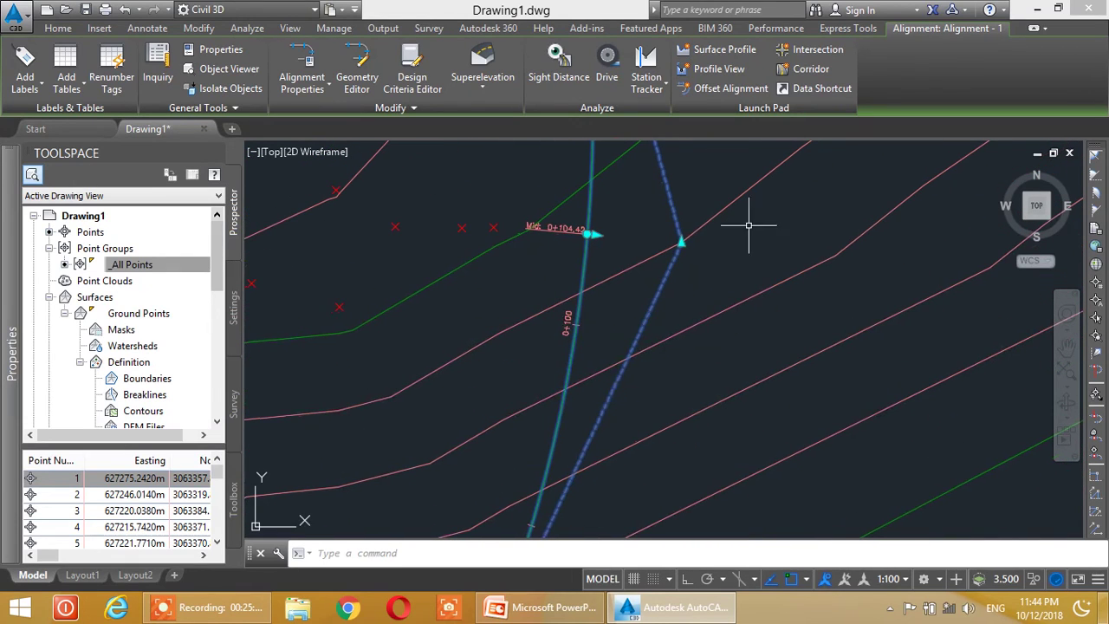
pyautogui.click(681, 242)
pyautogui.scroll(-4, 923, 251)
pyautogui.moveTo(982, 250); pyautogui.dragTo(906, 254, button='middle')
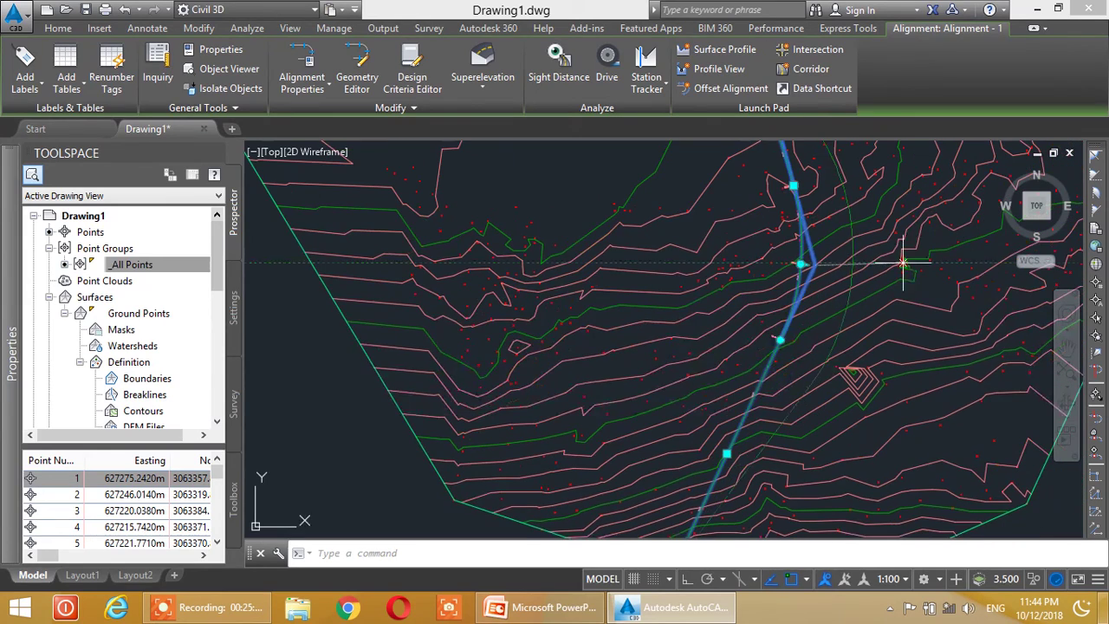
pyautogui.click(856, 246)
pyautogui.scroll(-5, 857, 245)
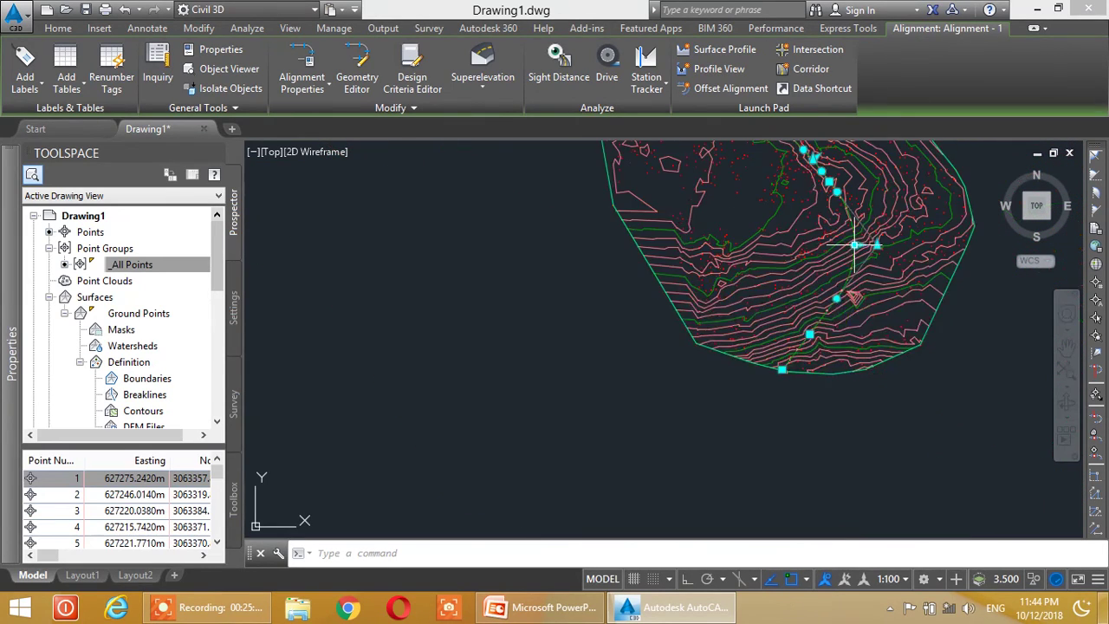
pyautogui.moveTo(845, 191)
pyautogui.mouseDown(button='middle')
pyautogui.moveTo(774, 253)
pyautogui.moveTo(759, 387)
pyautogui.mouseUp(button='middle')
pyautogui.moveTo(750, 260); pyautogui.dragTo(686, 393, button='middle')
pyautogui.scroll(-2, 685, 392)
pyautogui.scroll(4, 708, 263)
pyautogui.moveTo(680, 341); pyautogui.dragTo(676, 349, button='middle')
pyautogui.scroll(-4, 730, 366)
# - Extend the alignment's western end to about station 0+340, close to the surface boundary
pyautogui.moveTo(786, 497)
pyautogui.mouseDown(button='middle')
pyautogui.moveTo(783, 339)
pyautogui.moveTo(786, 323)
pyautogui.moveTo(805, 321)
pyautogui.mouseUp(button='middle')
pyautogui.scroll(8, 720, 329)
pyautogui.scroll(4, 720, 324)
pyautogui.click(801, 322)
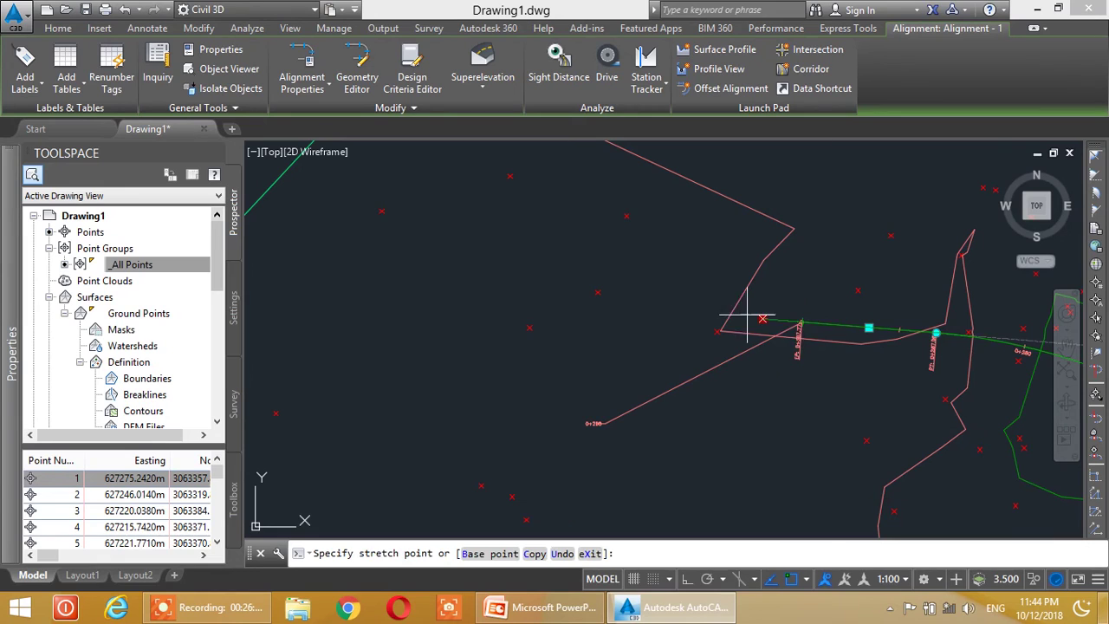
pyautogui.scroll(3, 805, 317)
pyautogui.scroll(3, 805, 322)
pyautogui.scroll(2, 788, 342)
pyautogui.moveTo(788, 341); pyautogui.dragTo(817, 254, button='middle')
pyautogui.scroll(-5, 884, 312)
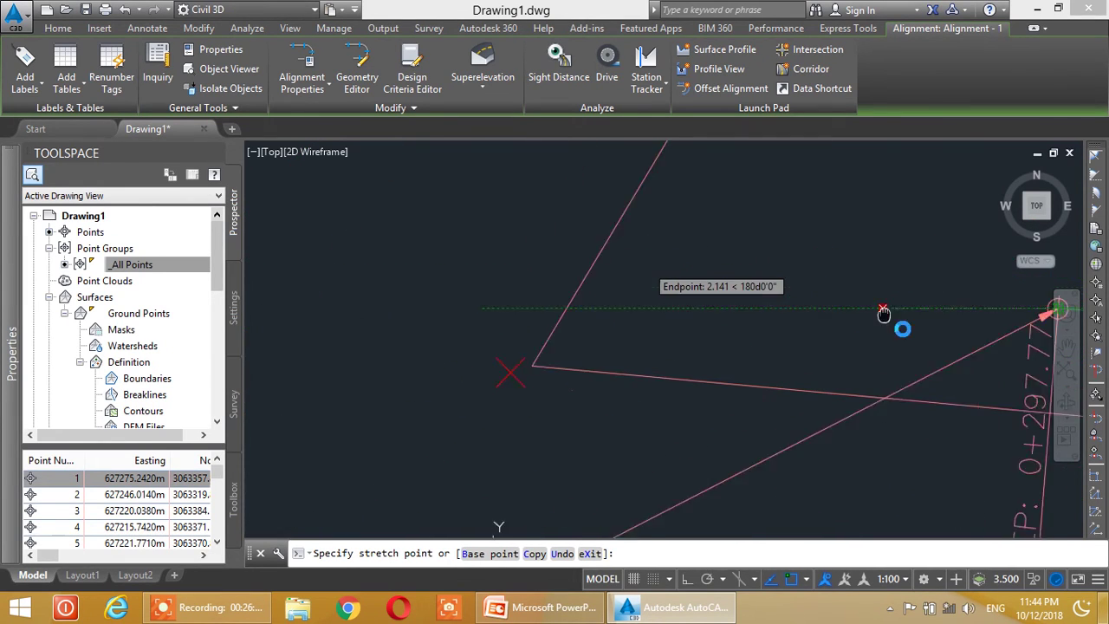
pyautogui.moveTo(787, 303); pyautogui.dragTo(839, 315, button='middle')
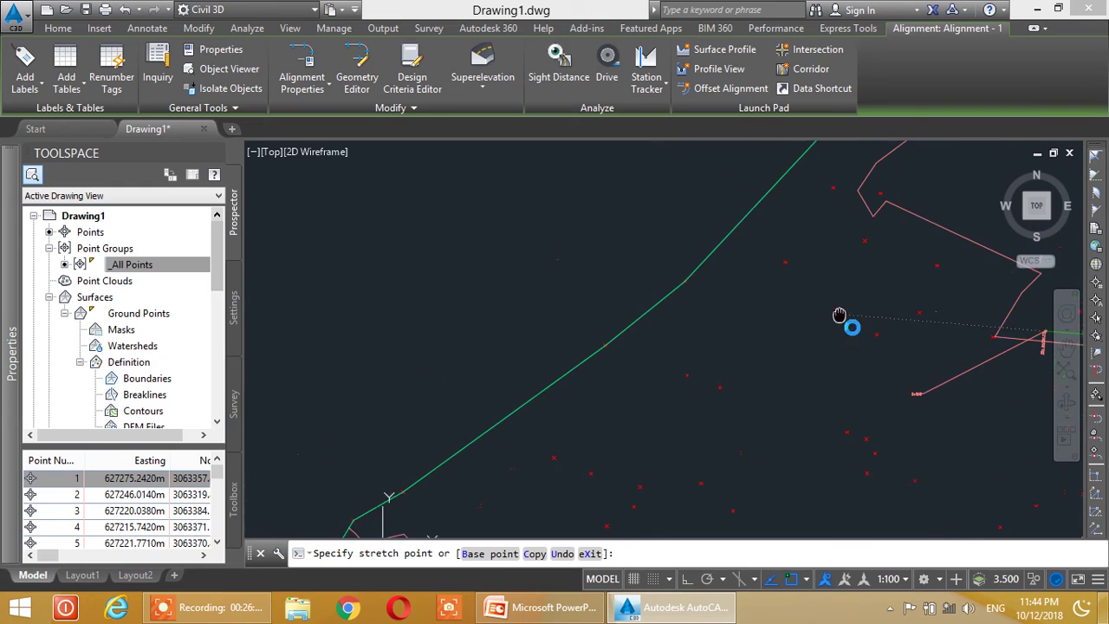
pyautogui.click(718, 314)
pyautogui.scroll(-3, 718, 314)
pyautogui.scroll(5, 718, 314)
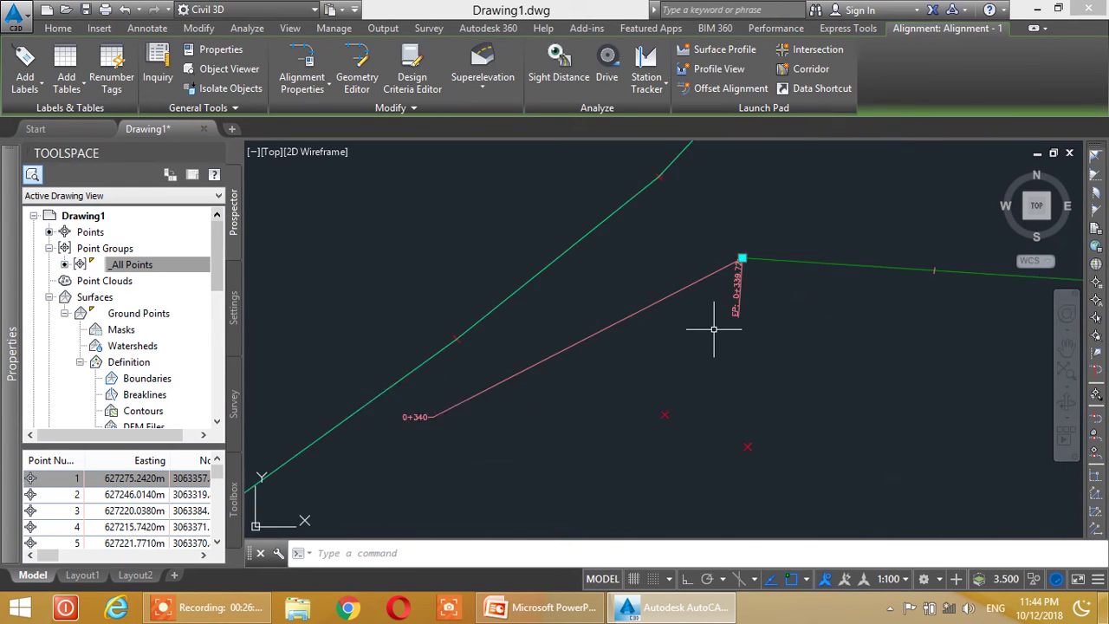
pyautogui.scroll(-8, 747, 336)
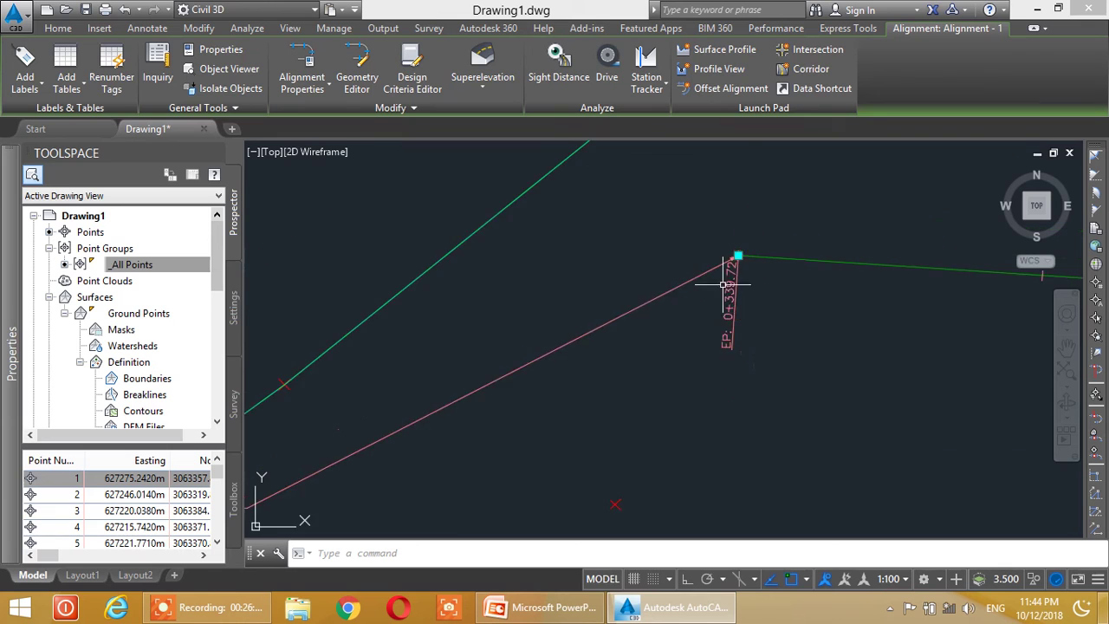
# - Check the grade break station and elevation label at the end of the ground profile against the alignment's extended end
pyautogui.moveTo(874, 253); pyautogui.dragTo(716, 285, button='middle')
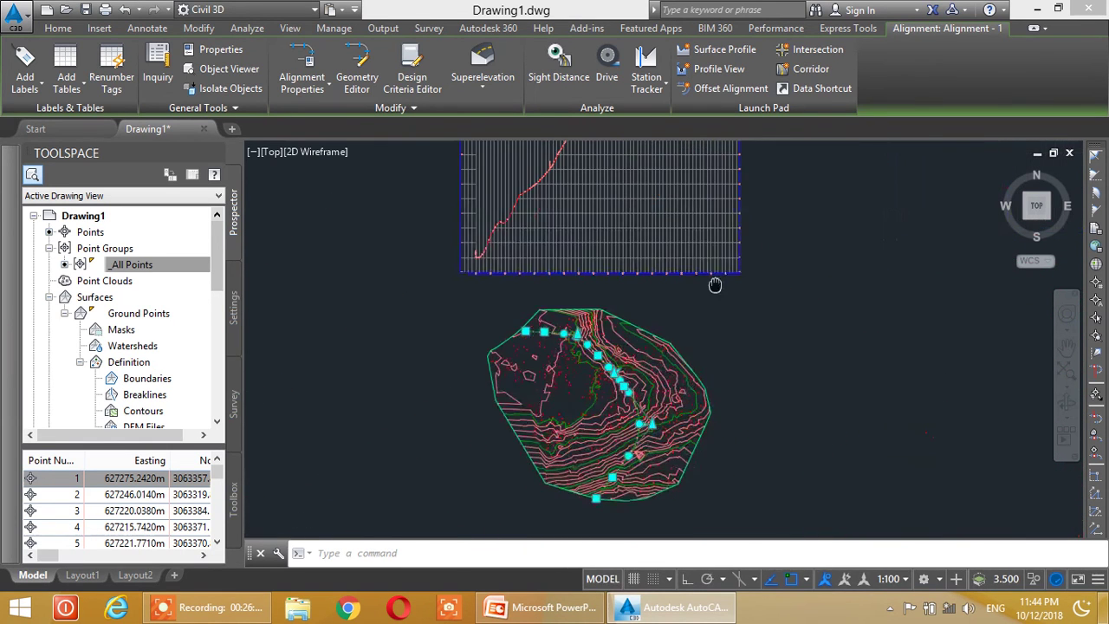
pyautogui.scroll(6, 728, 234)
pyautogui.moveTo(694, 190); pyautogui.dragTo(661, 369, button='middle')
pyautogui.moveTo(642, 191); pyautogui.dragTo(641, 327, button='middle')
pyautogui.scroll(4, 646, 227)
pyautogui.scroll(2, 762, 280)
pyautogui.moveTo(869, 292); pyautogui.dragTo(619, 308, button='middle')
pyautogui.scroll(4, 665, 295)
pyautogui.scroll(2, 696, 291)
pyautogui.moveTo(743, 196); pyautogui.dragTo(713, 339, button='middle')
pyautogui.moveTo(708, 276); pyautogui.dragTo(693, 401, button='middle')
pyautogui.scroll(-8, 679, 251)
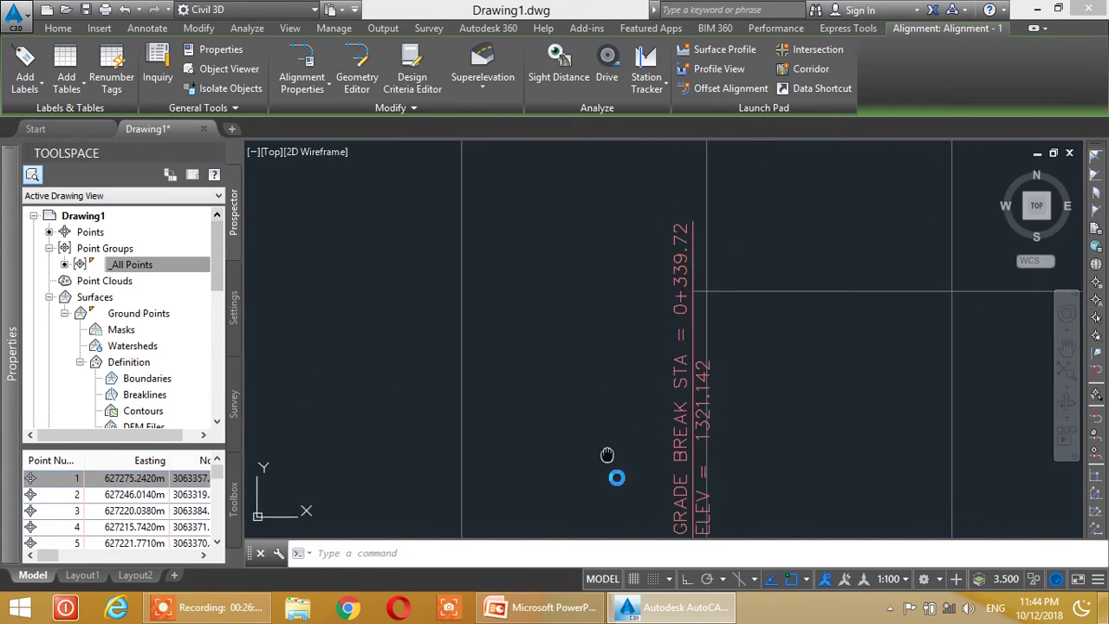
pyautogui.scroll(4, 698, 285)
pyautogui.scroll(-6, 684, 283)
# - Compare the edited alignment on the surface with the ground profile in the profile view above it
pyautogui.moveTo(614, 410); pyautogui.dragTo(708, 278, button='middle')
pyautogui.moveTo(371, 376)
pyautogui.mouseDown(button='middle')
pyautogui.moveTo(490, 369)
pyautogui.moveTo(501, 320)
pyautogui.mouseUp(button='middle')
pyautogui.moveTo(401, 453)
pyautogui.mouseDown(button='middle')
pyautogui.moveTo(595, 334)
pyautogui.moveTo(594, 282)
pyautogui.mouseUp(button='middle')
pyautogui.scroll(-5, 595, 334)
pyautogui.scroll(6, 581, 372)
pyautogui.moveTo(582, 364)
pyautogui.mouseDown(button='middle')
pyautogui.moveTo(580, 416)
pyautogui.moveTo(617, 260)
pyautogui.mouseUp(button='middle')
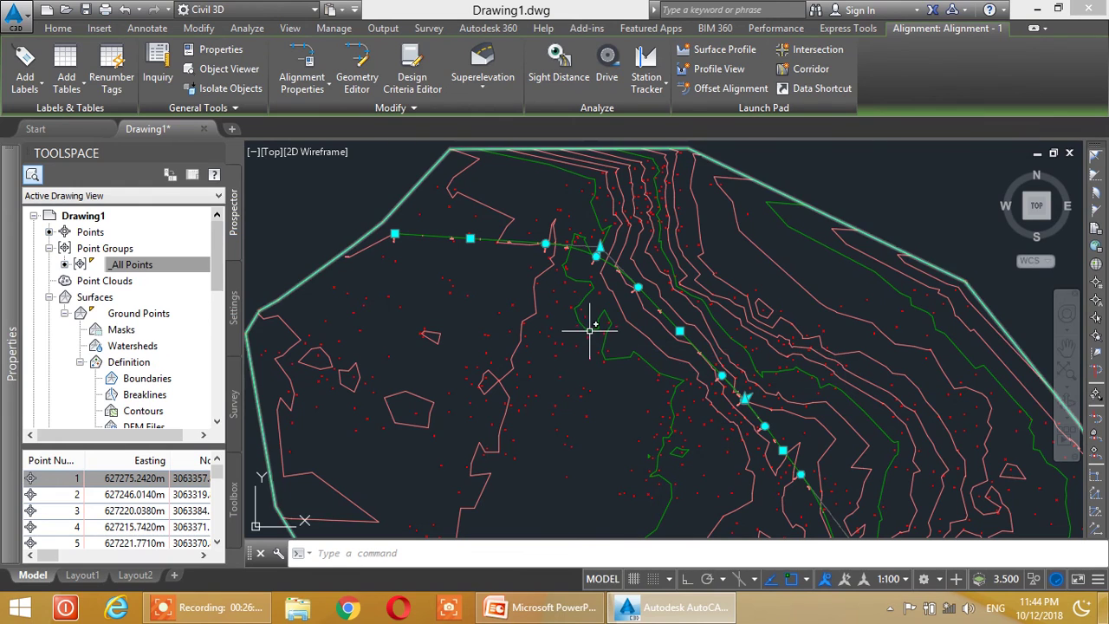
pyautogui.scroll(-6, 593, 320)
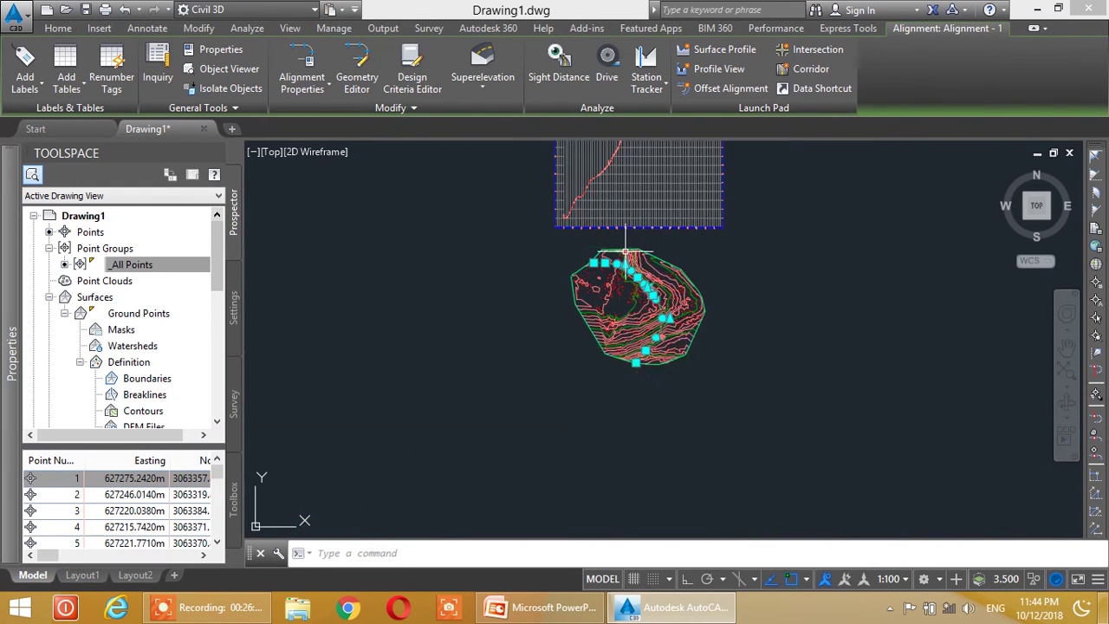
pyautogui.scroll(5, 593, 239)
pyautogui.scroll(-3, 584, 265)
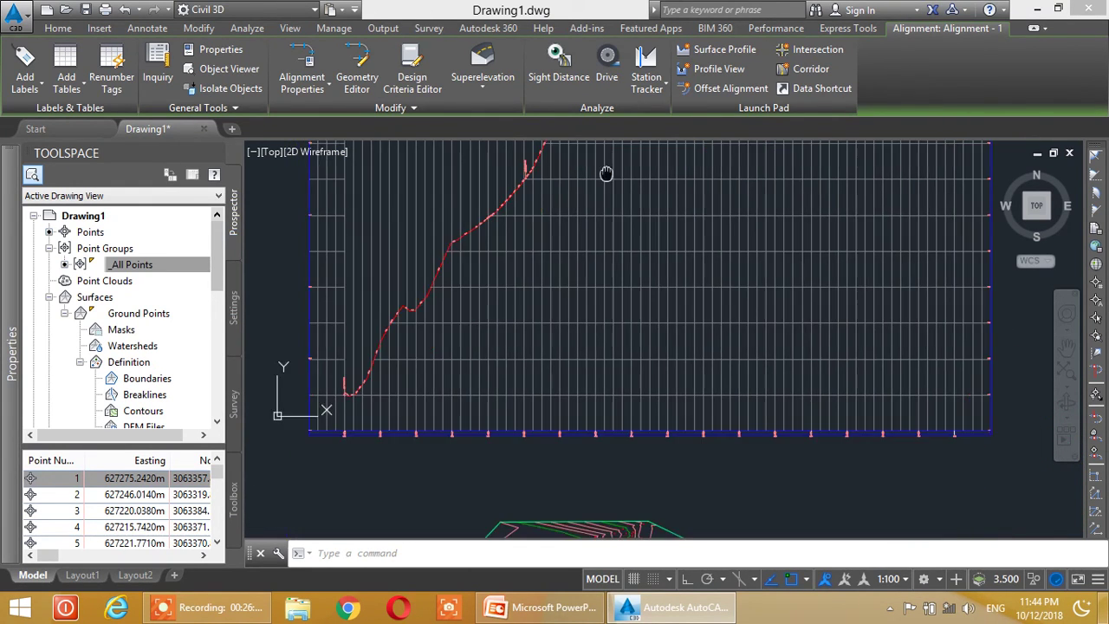
pyautogui.scroll(4, 632, 368)
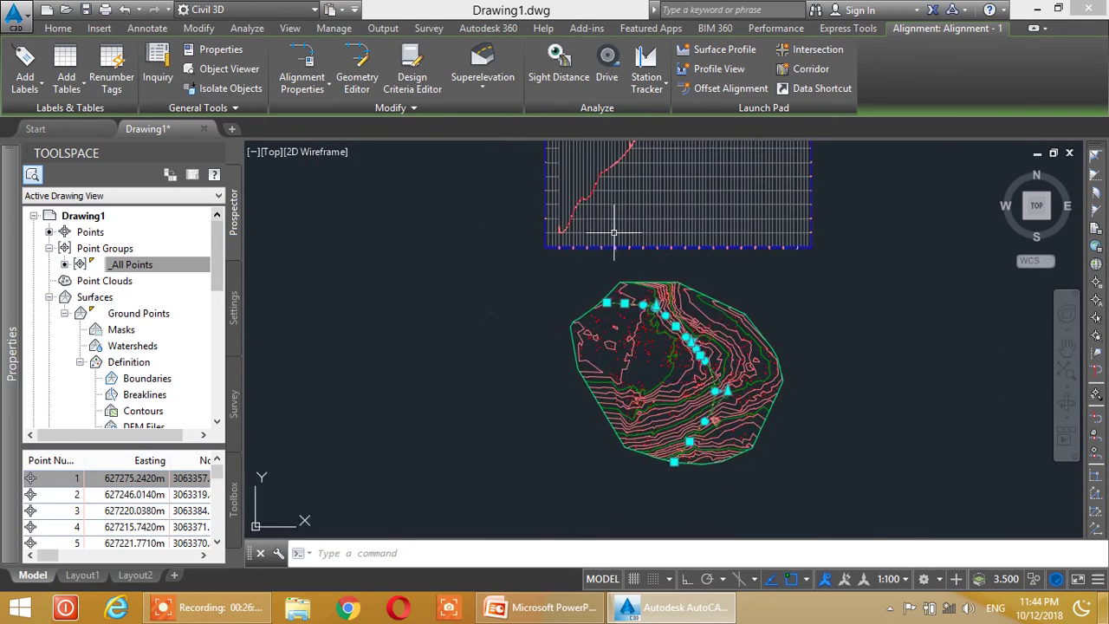
pyautogui.scroll(1, 632, 368)
pyautogui.moveTo(676, 355)
pyautogui.mouseDown(button='middle')
pyautogui.moveTo(517, 317)
pyautogui.moveTo(511, 348)
pyautogui.moveTo(534, 266)
pyautogui.moveTo(538, 339)
pyautogui.mouseUp(button='middle')
pyautogui.scroll(1, 545, 290)
pyautogui.scroll(-6, 549, 287)
pyautogui.scroll(-4, 518, 275)
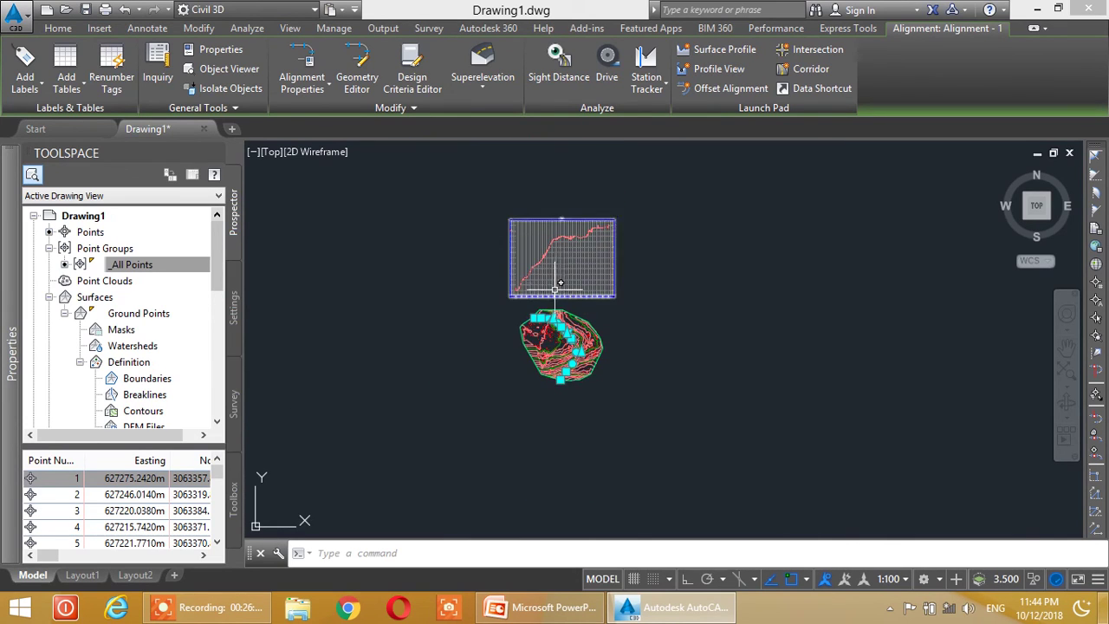
pyautogui.scroll(5, 549, 271)
pyautogui.scroll(2, 549, 272)
pyautogui.moveTo(547, 268)
pyautogui.mouseDown(button='middle')
pyautogui.moveTo(560, 381)
pyautogui.moveTo(558, 295)
pyautogui.moveTo(564, 315)
pyautogui.moveTo(507, 385)
pyautogui.mouseUp(button='middle')
pyautogui.scroll(2, 552, 306)
pyautogui.moveTo(561, 307); pyautogui.dragTo(477, 371, button='middle')
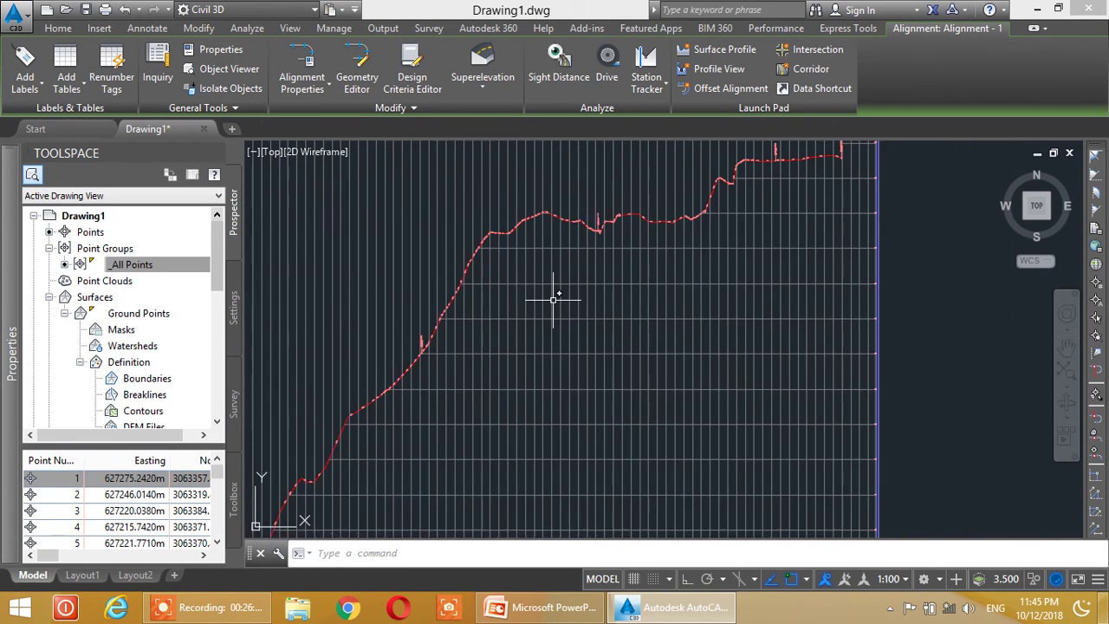
pyautogui.scroll(-4, 552, 301)
pyautogui.moveTo(536, 338); pyautogui.dragTo(594, 282, button='middle')
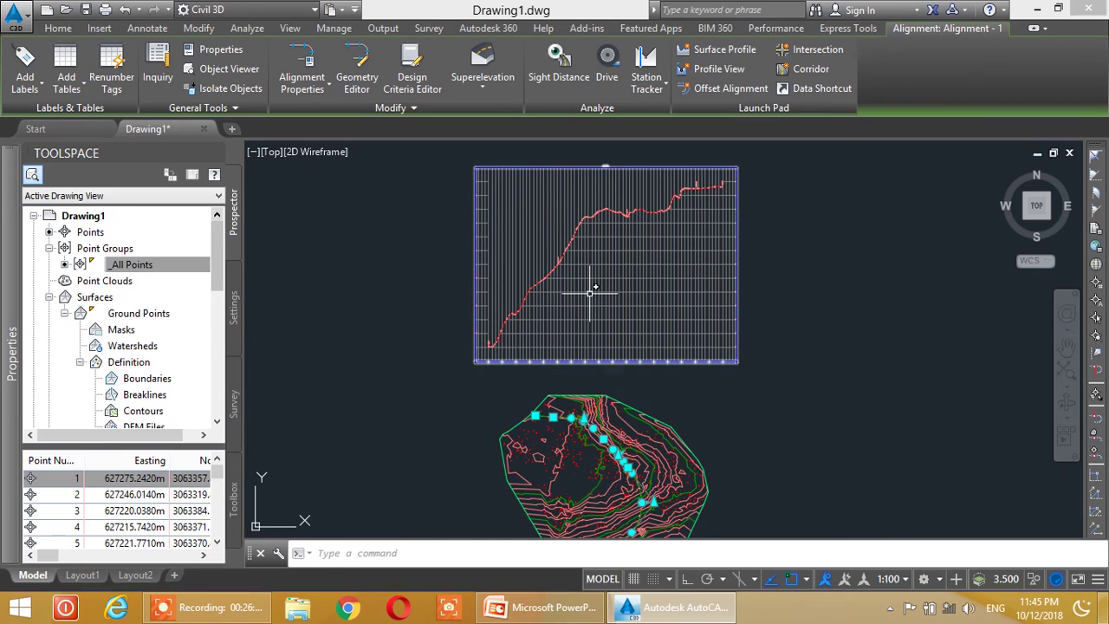